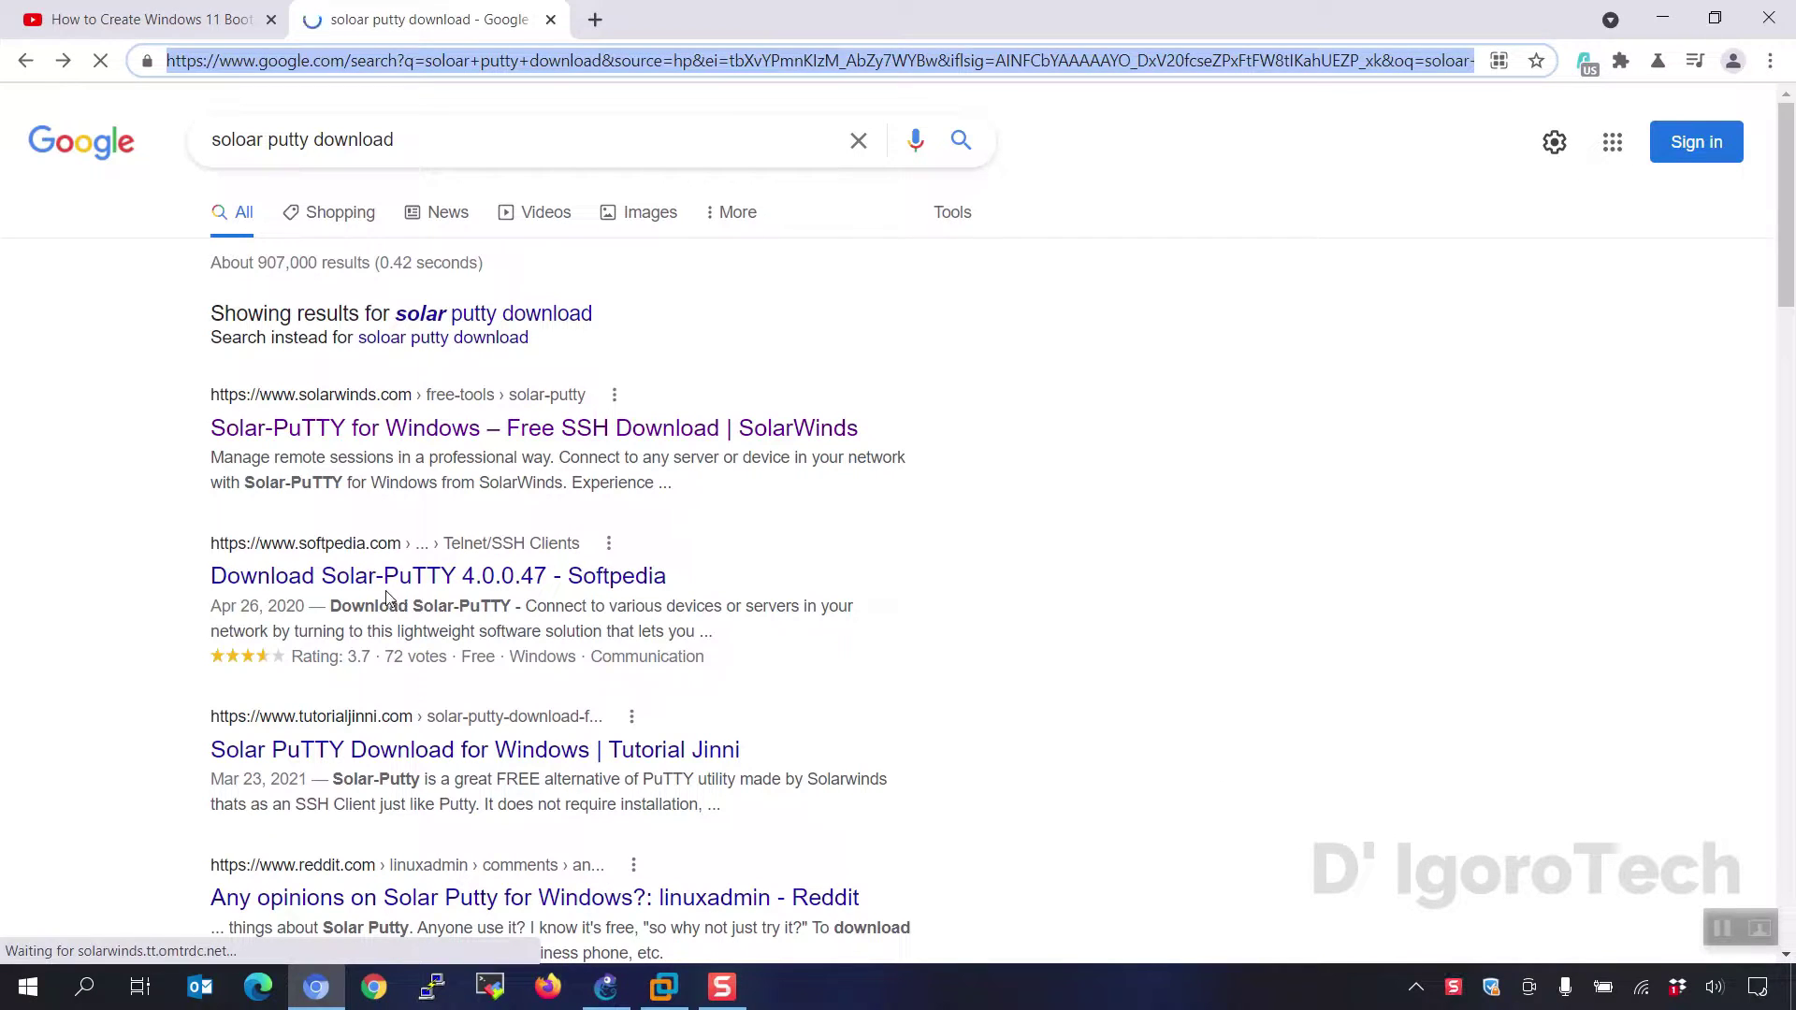
- Review the Google results for 'solar putty download', with SolarWinds and Softpedia links at the top
{"action": "left_click", "coordinate": [138, 418]}
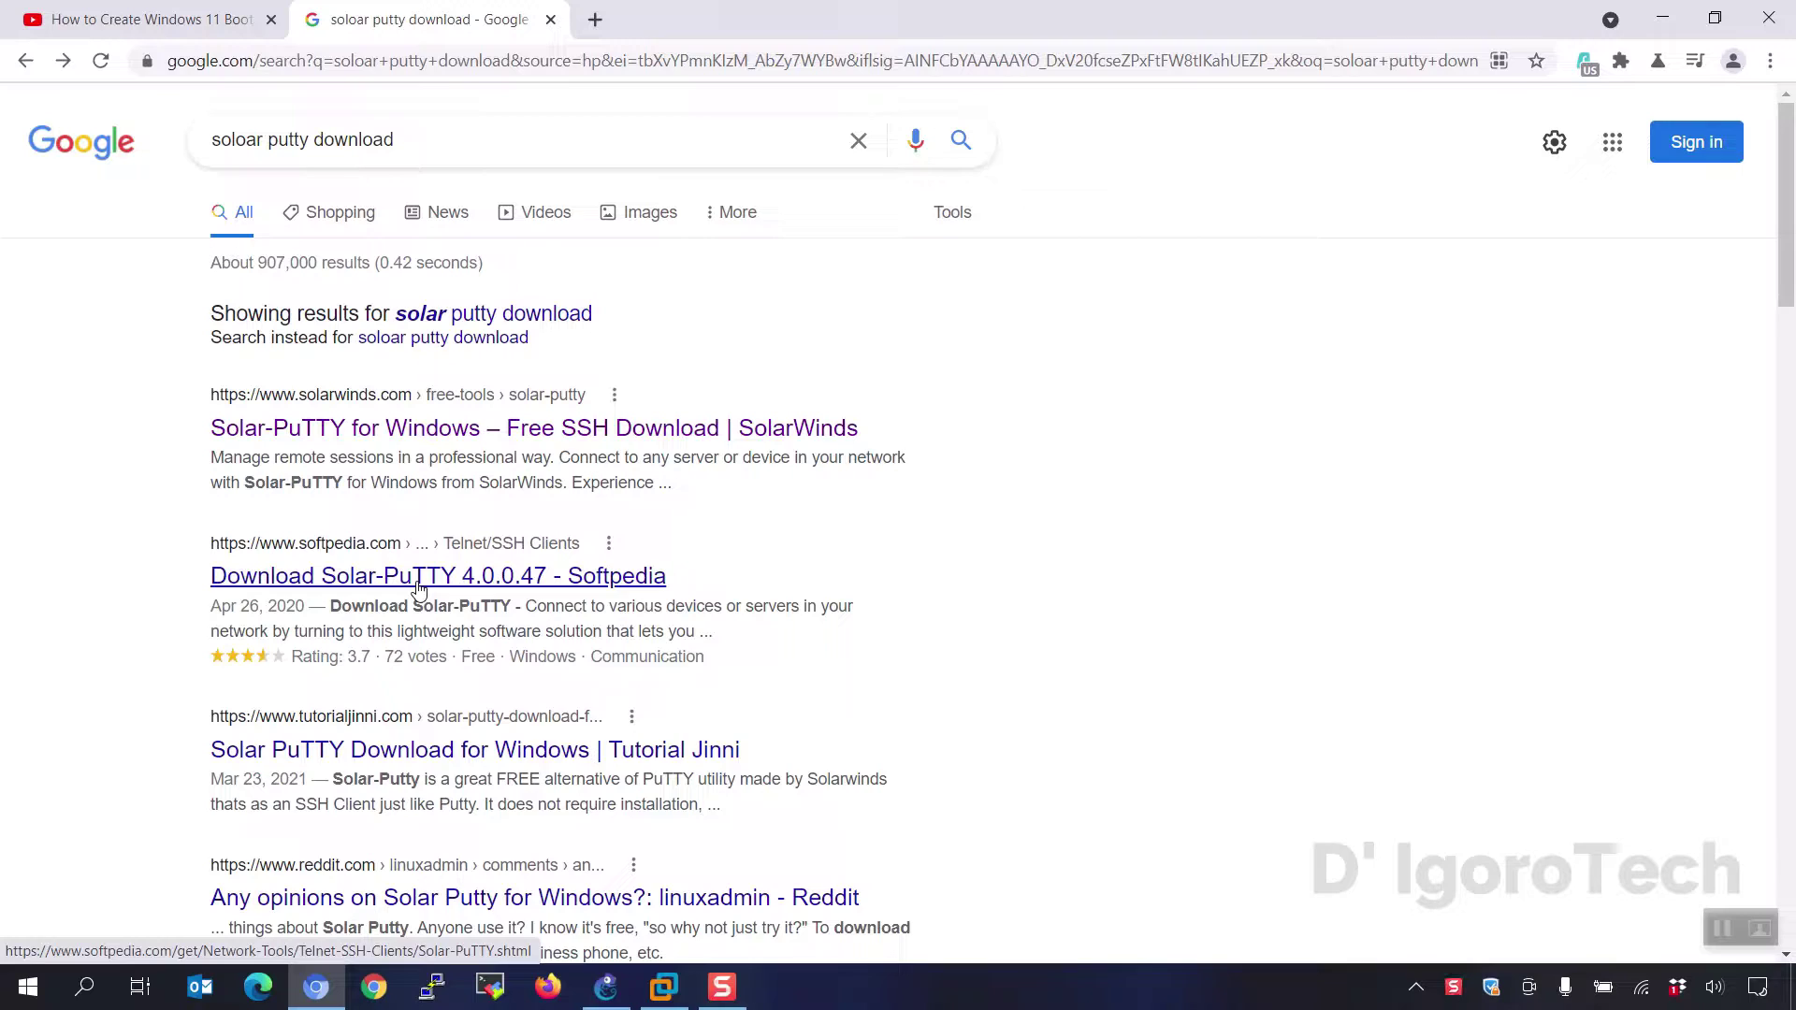
- Download the Solar-PuTTY zip from Softpedia through External mirror 1
{"action": "left_click", "coordinate": [503, 587]}
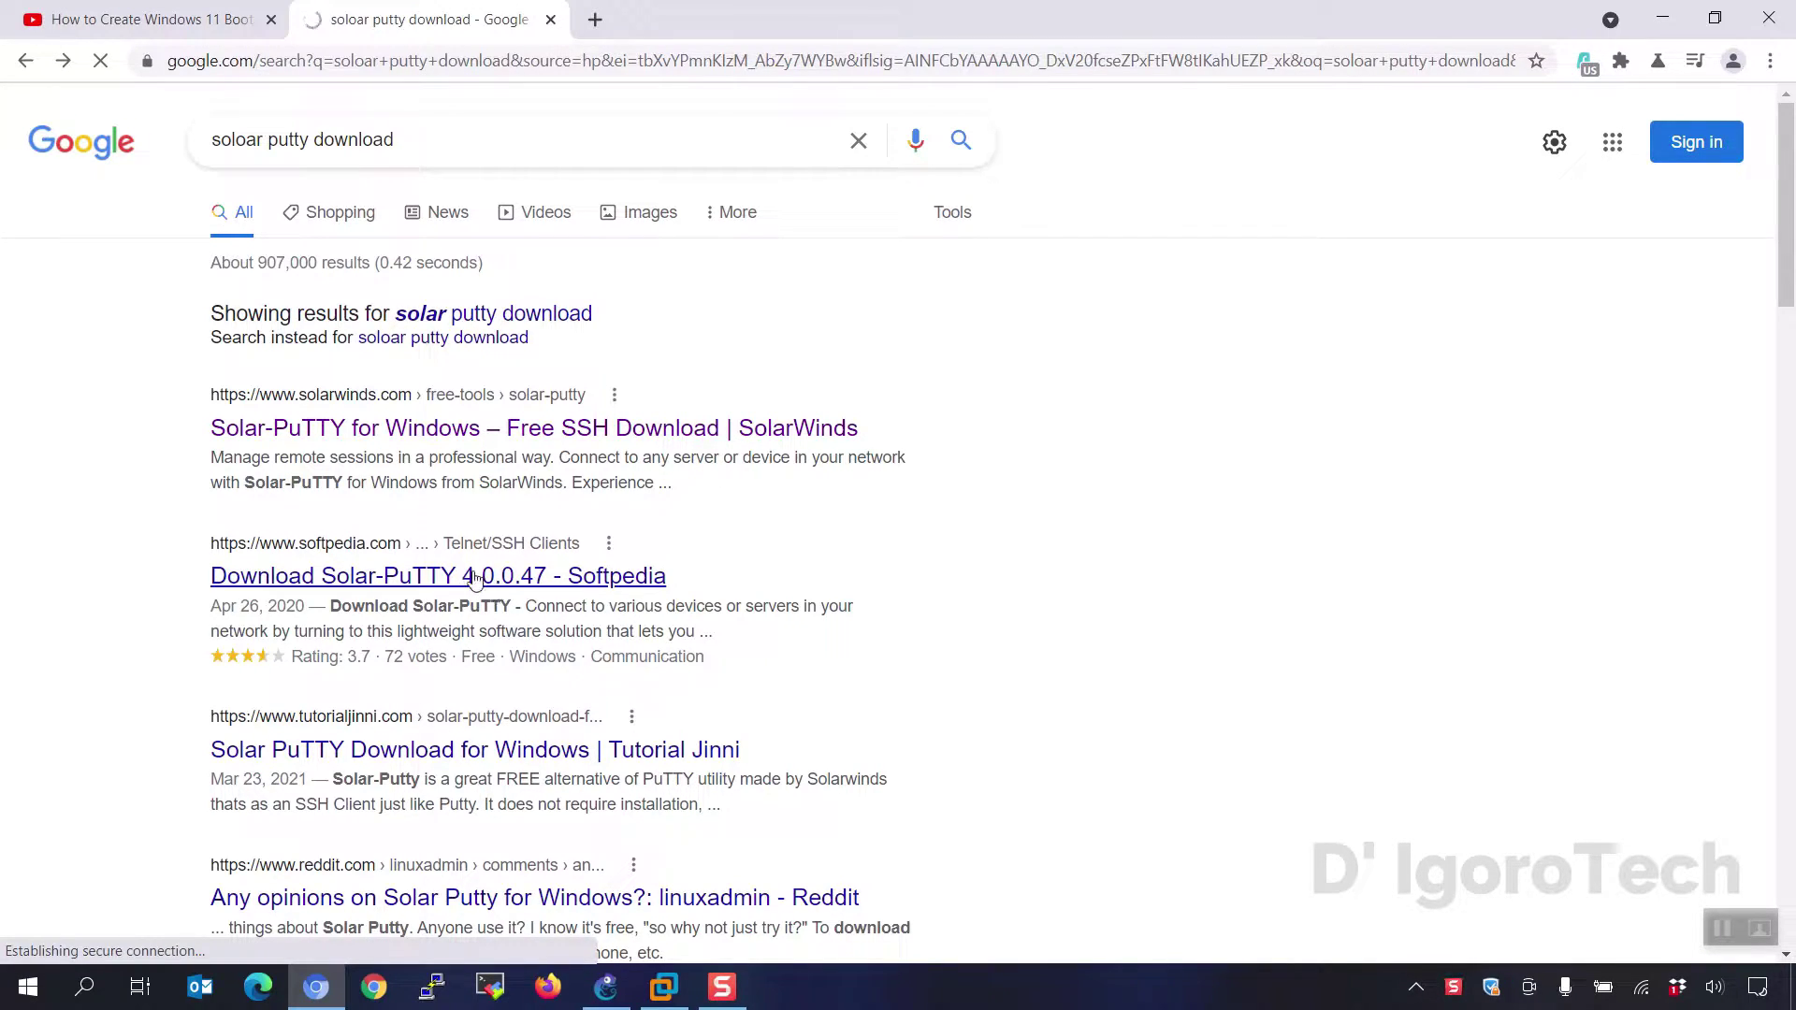
{"action": "scroll", "coordinate": [473, 581], "scroll_direction": "down", "scroll_amount": 10}
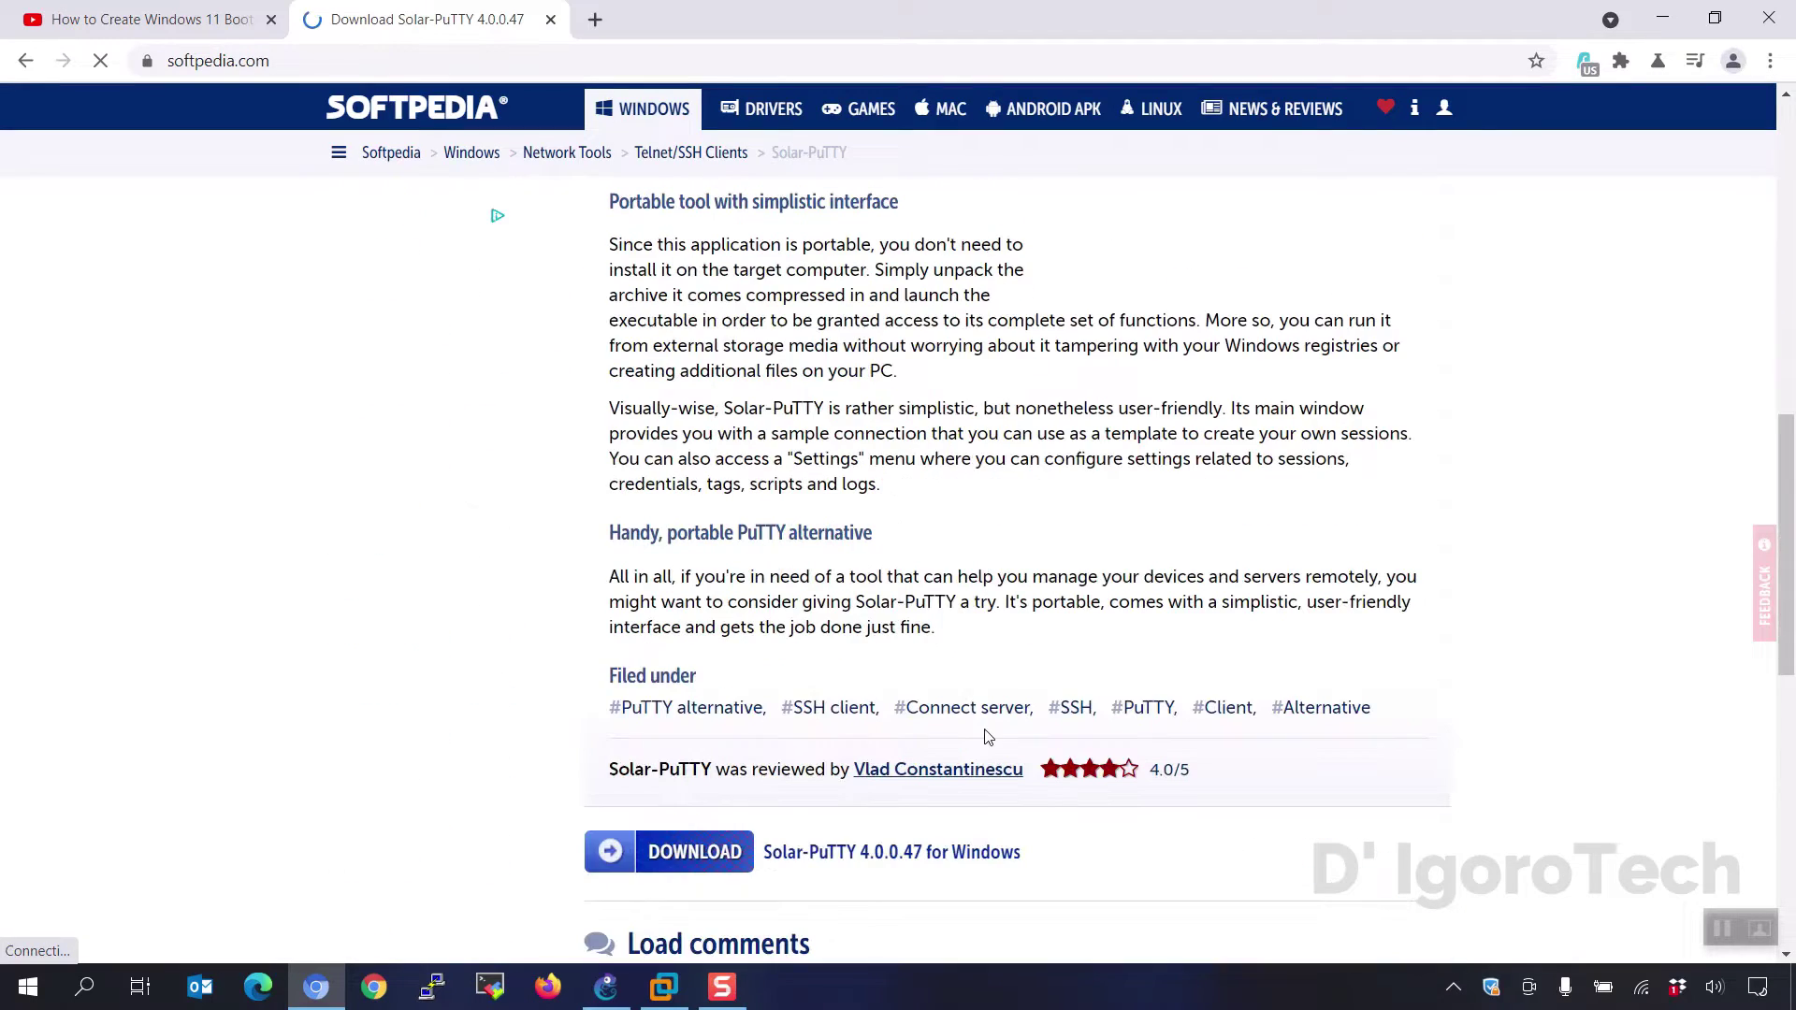
{"action": "left_click", "coordinate": [694, 851]}
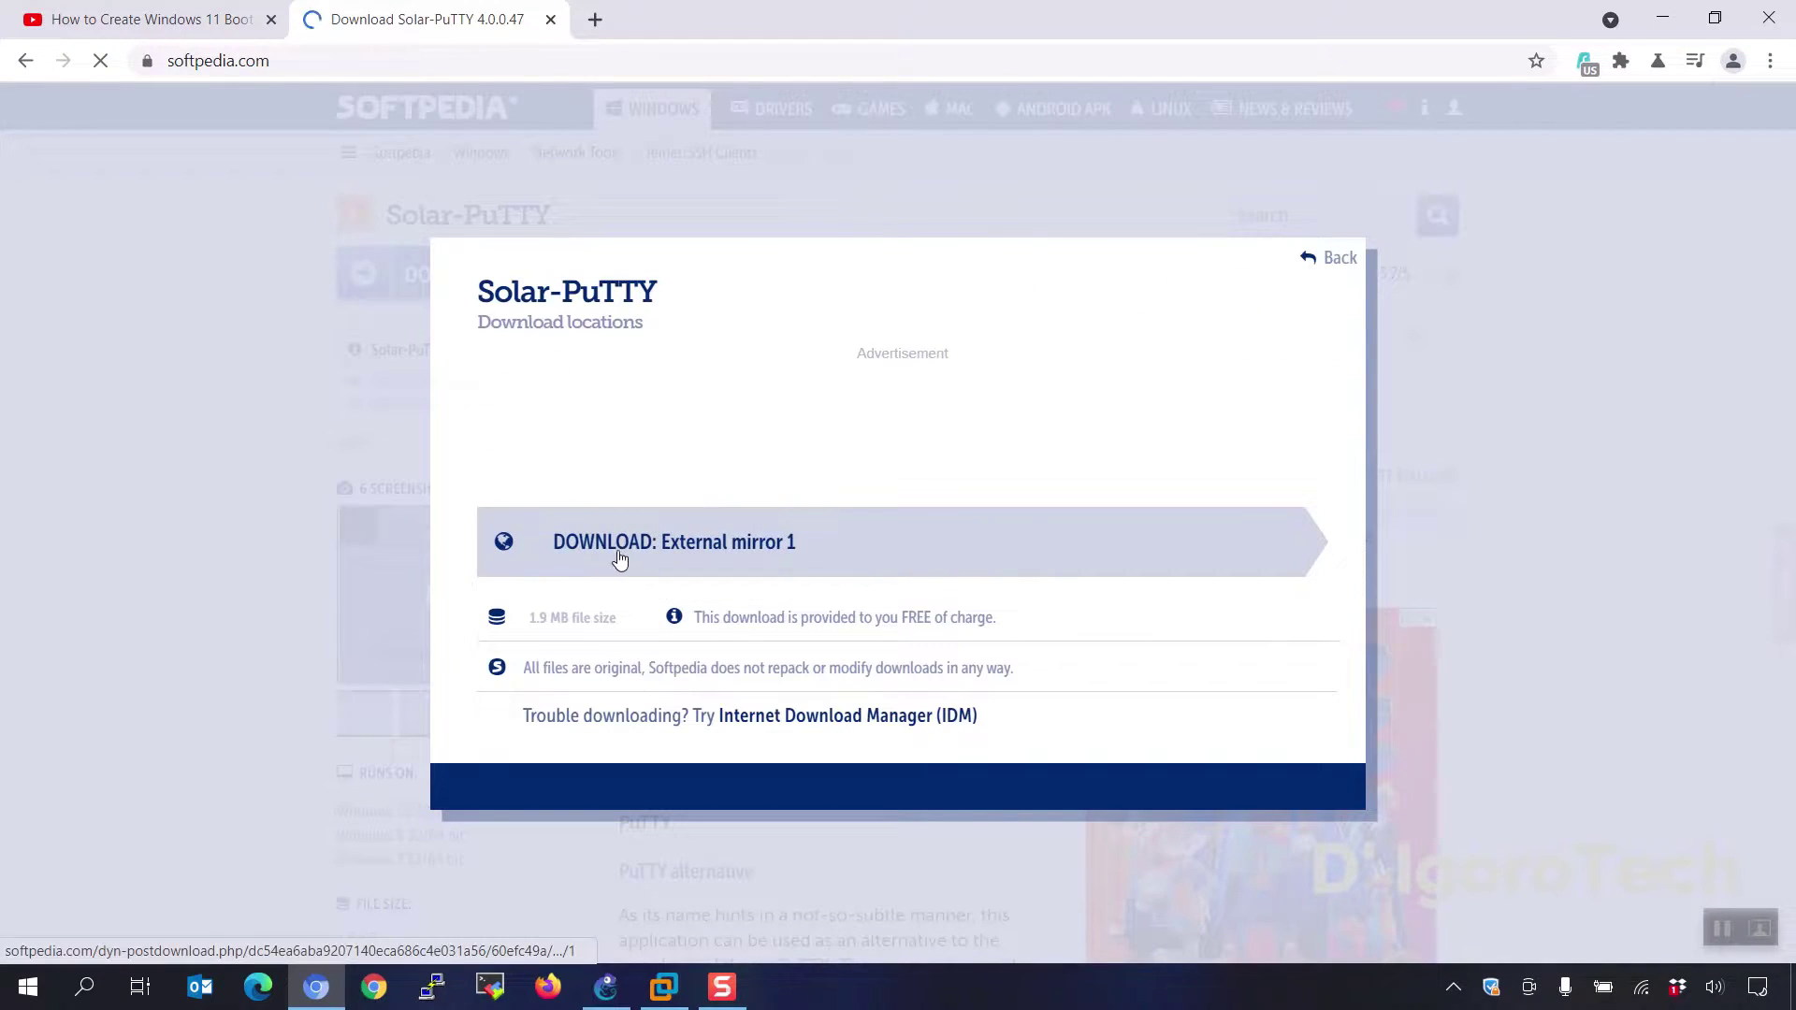
{"action": "left_click", "coordinate": [671, 560]}
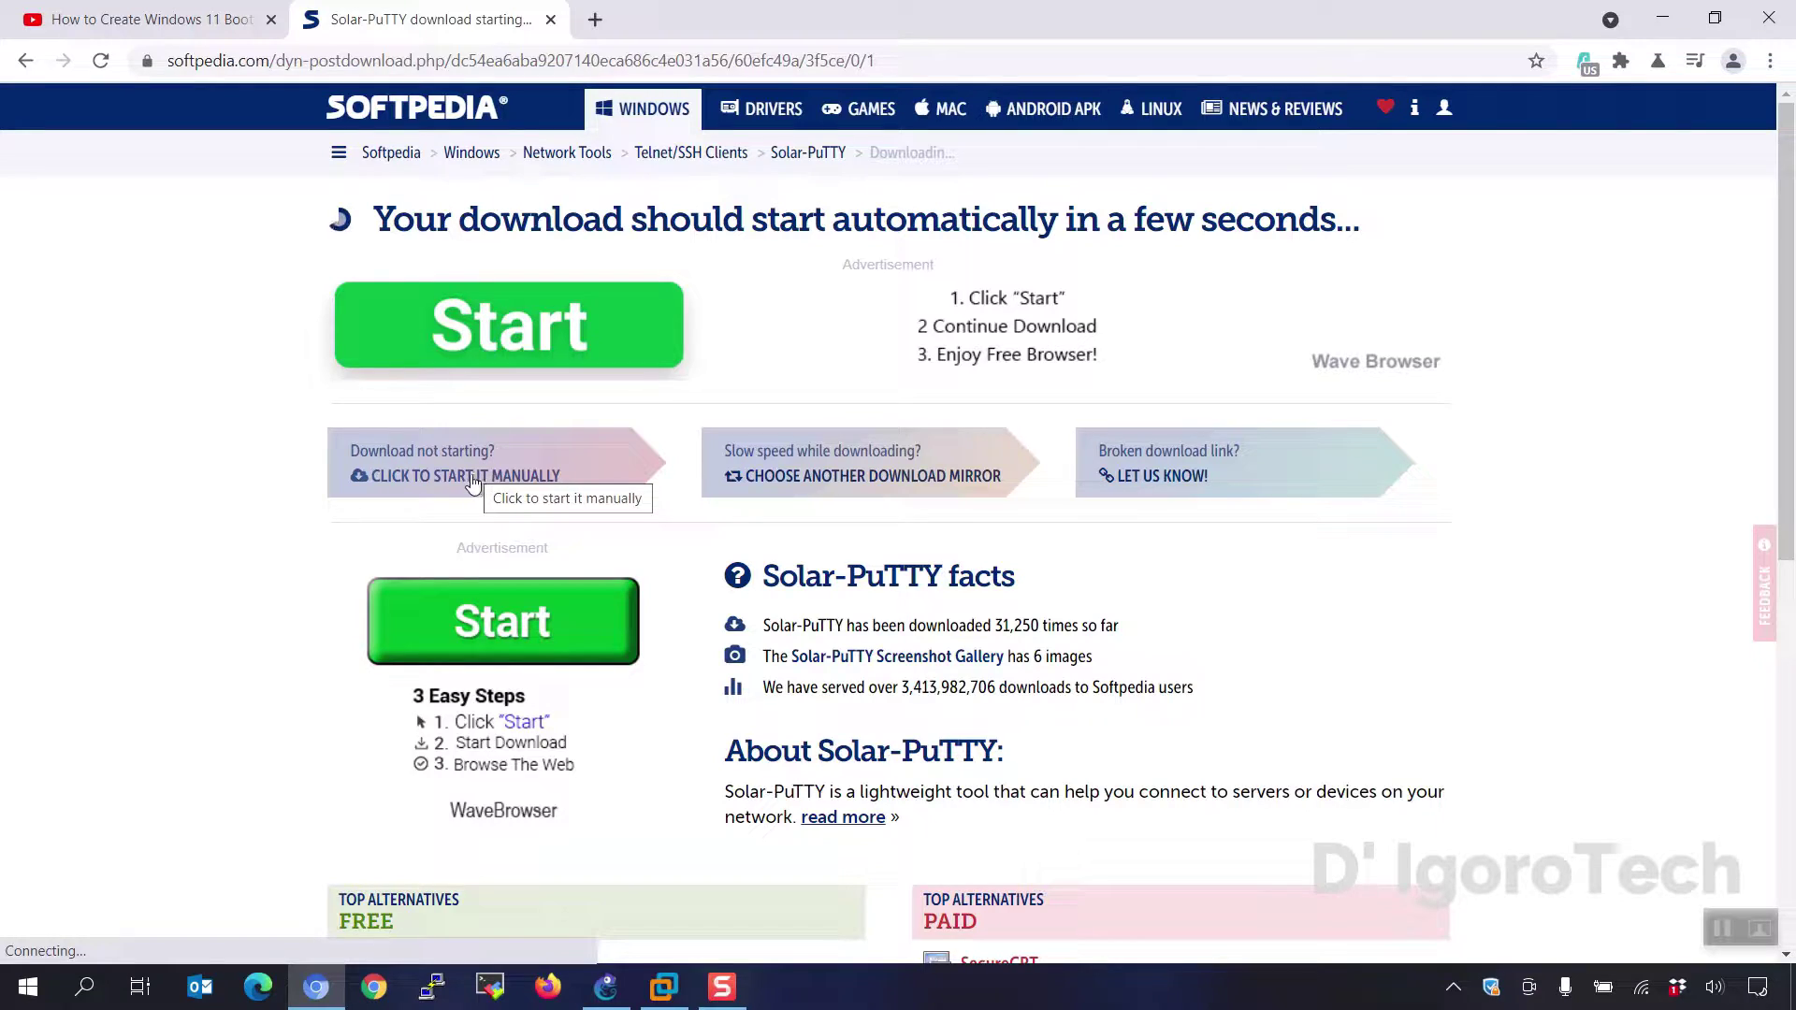
{"action": "left_click", "coordinate": [473, 479]}
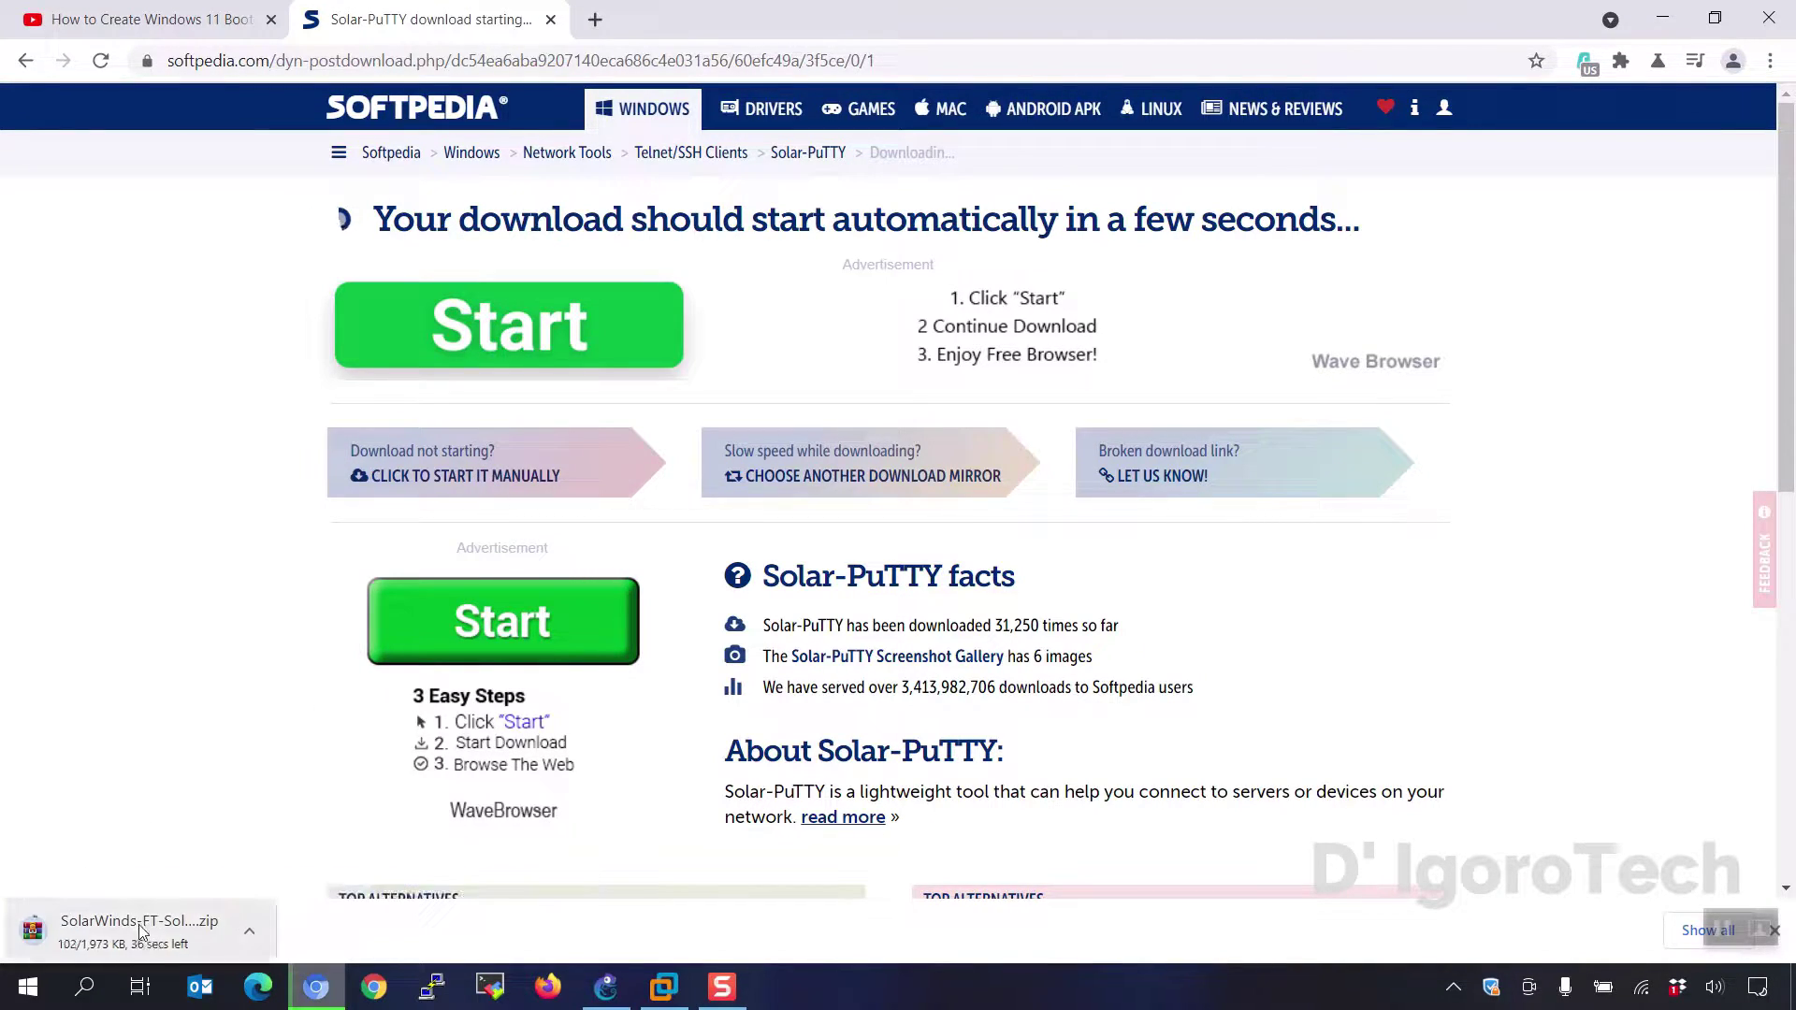
{"action": "left_click", "coordinate": [250, 934]}
- Extract the downloaded Solar-PuTTY zip into the SolarWinds-FT-Solar-PuTTY folder
{"action": "left_click", "coordinate": [301, 872]}
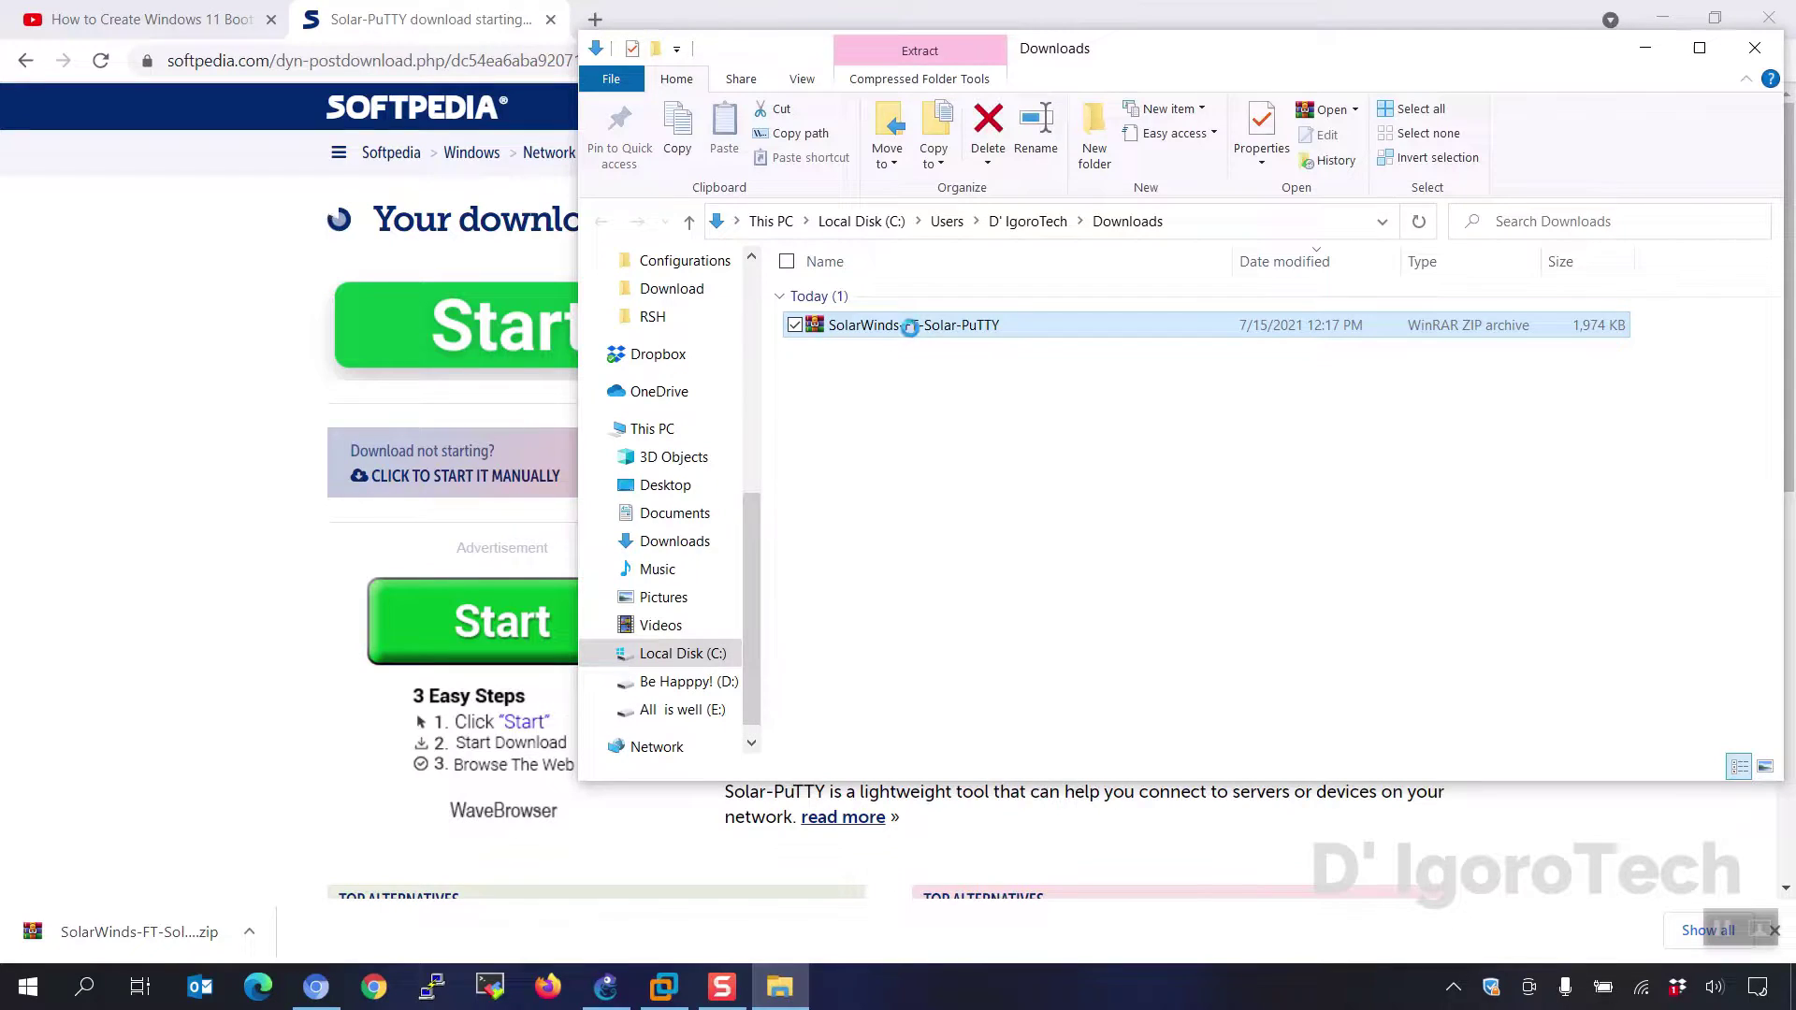
{"action": "right_click", "coordinate": [909, 327]}
{"action": "left_click", "coordinate": [722, 413]}
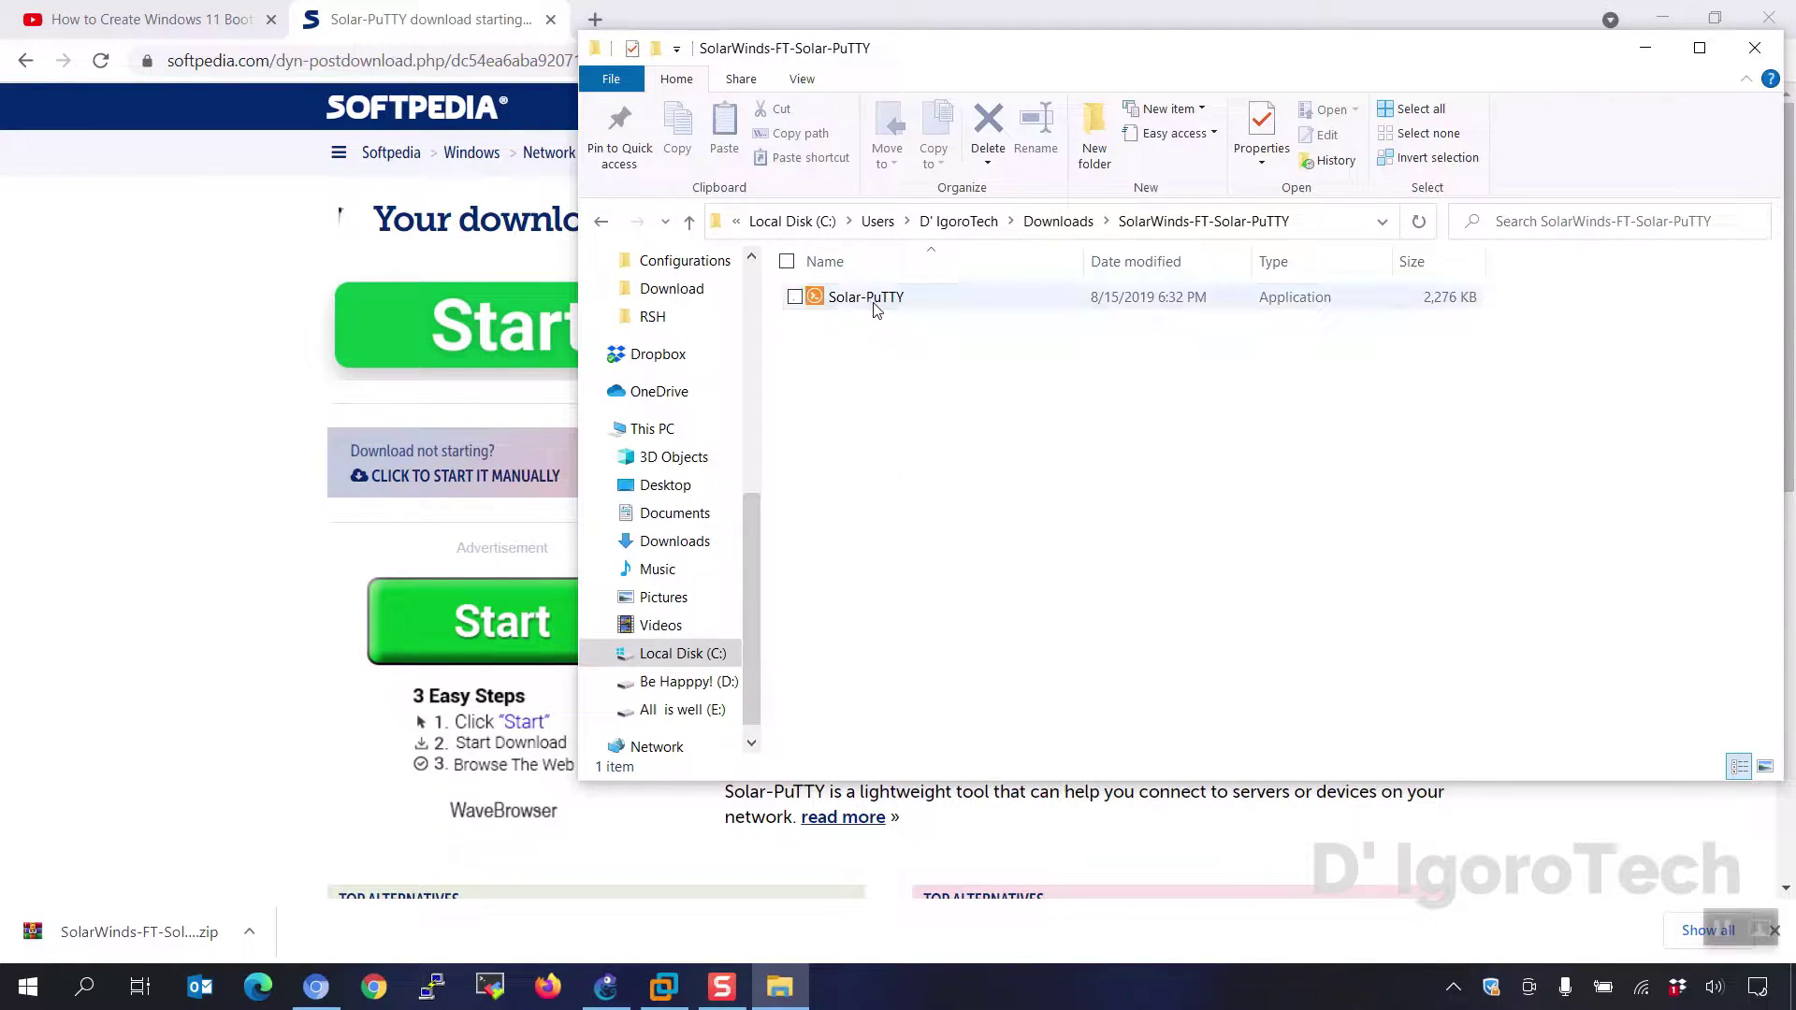
{"action": "left_click", "coordinate": [865, 299]}
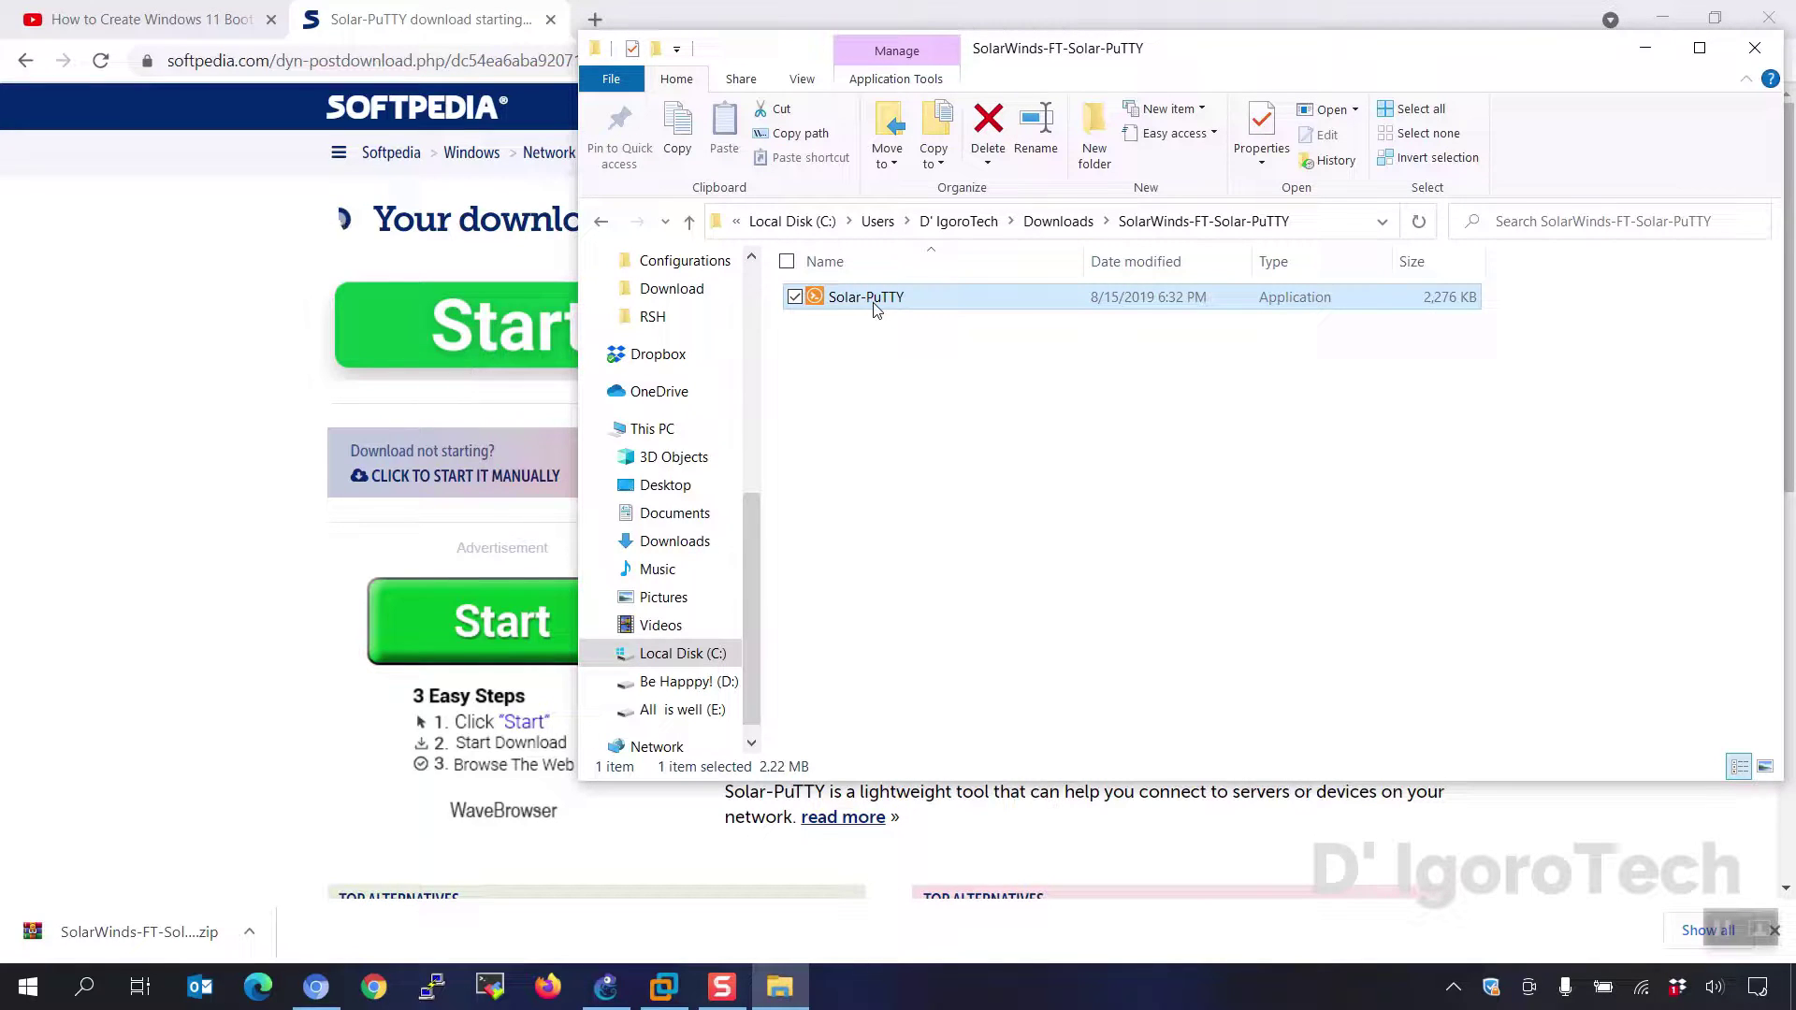
- Return to GNS3's Project1 and check the FortiGate7.0-1 node's options
{"action": "left_click", "coordinate": [1679, 18]}
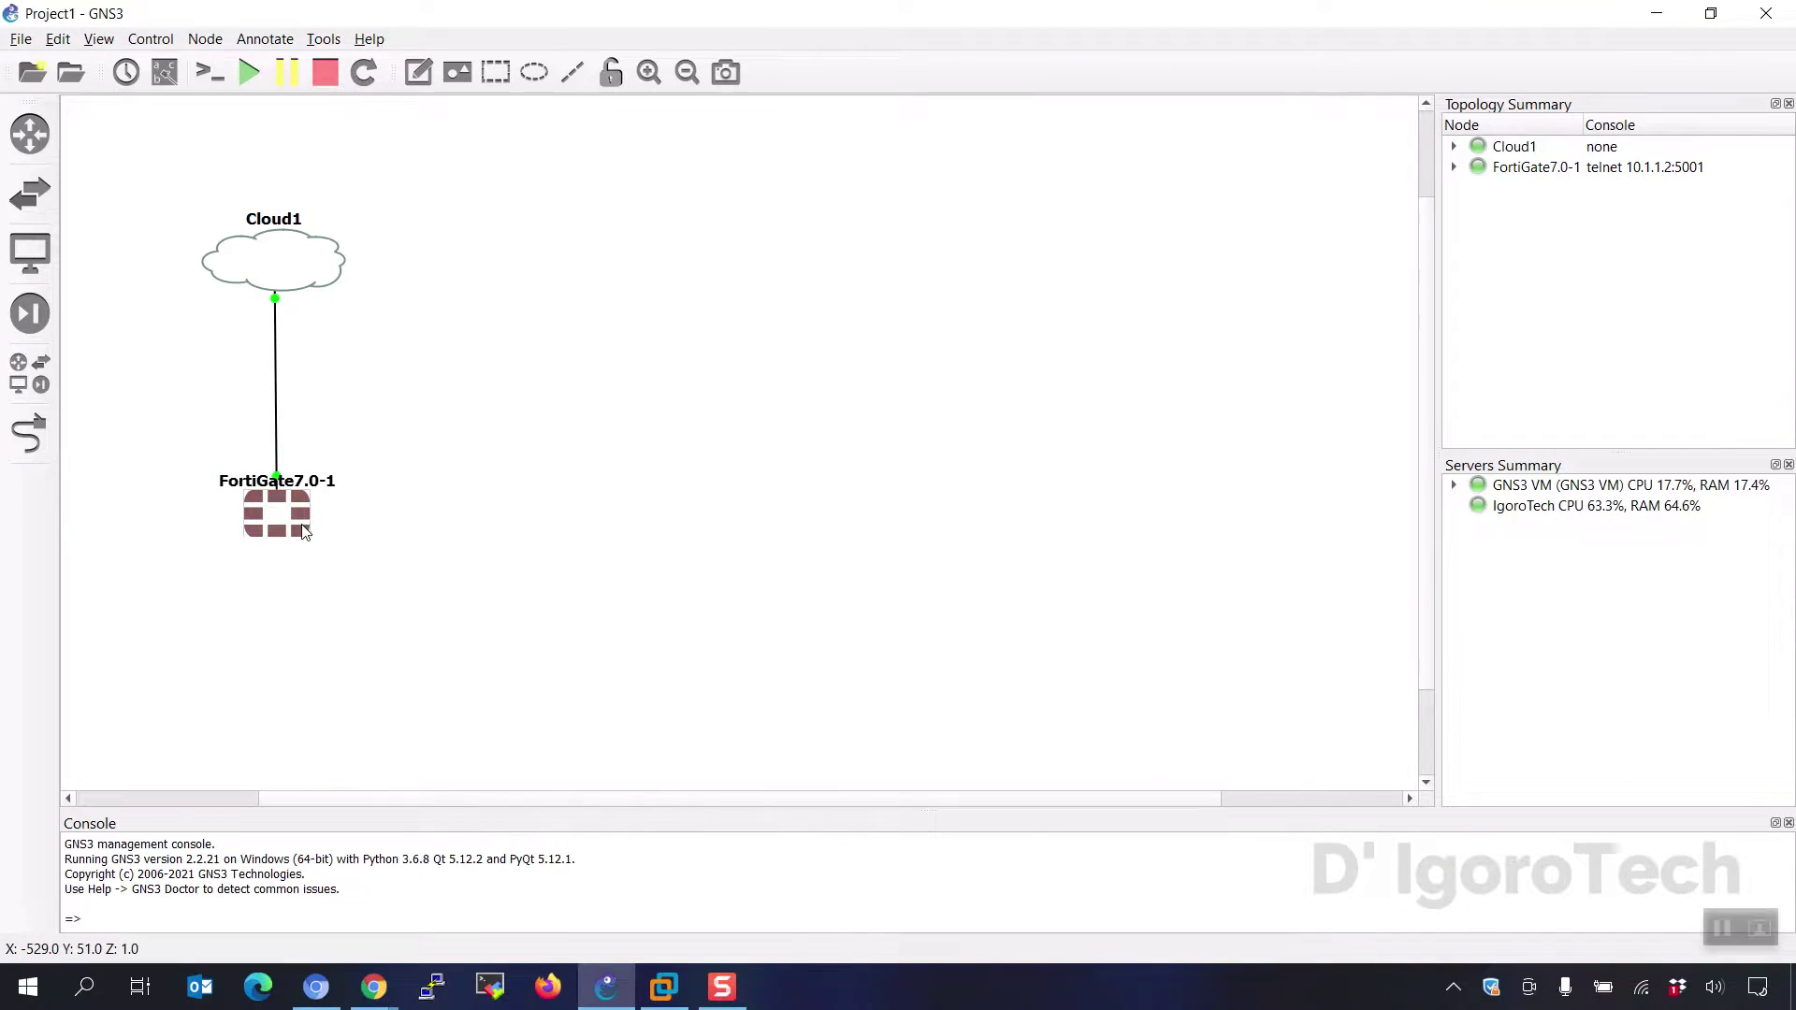
{"action": "right_click", "coordinate": [309, 531]}
{"action": "key", "text": "Escape"}
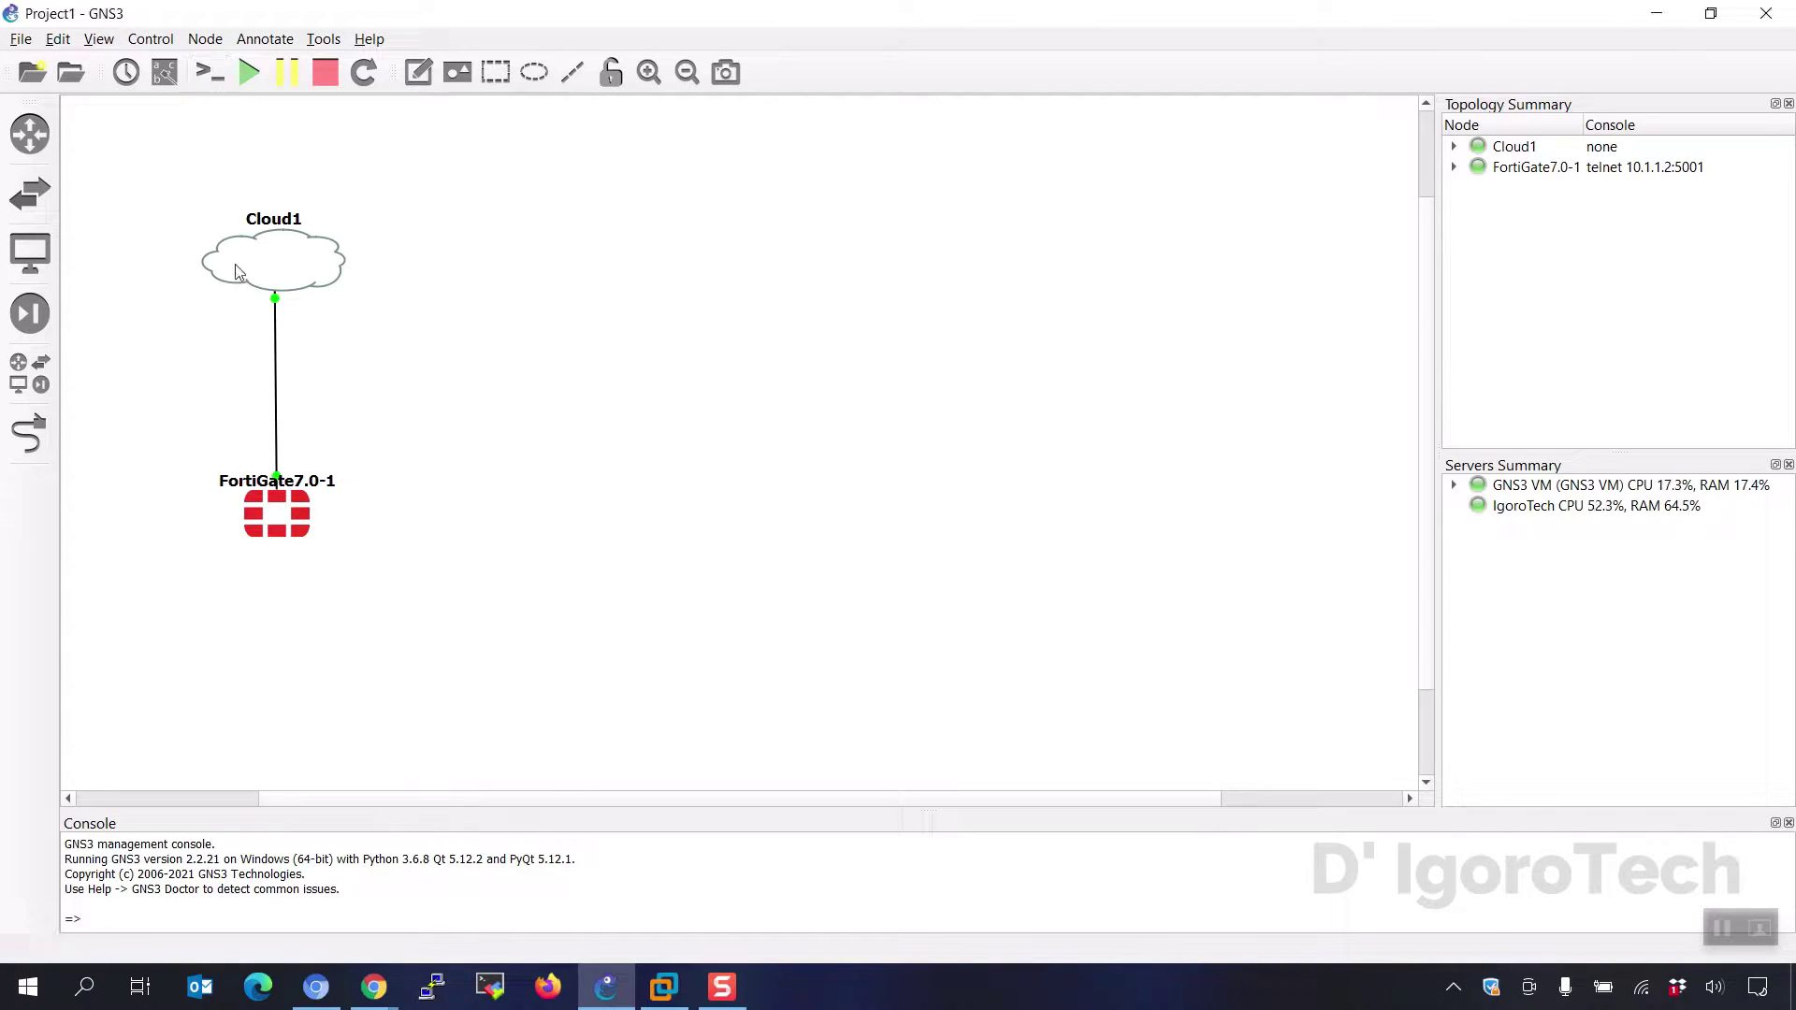
- Search Windows for 'solar' and open the Solar-PuTTY shortcut's file location
{"action": "left_click", "coordinate": [84, 992]}
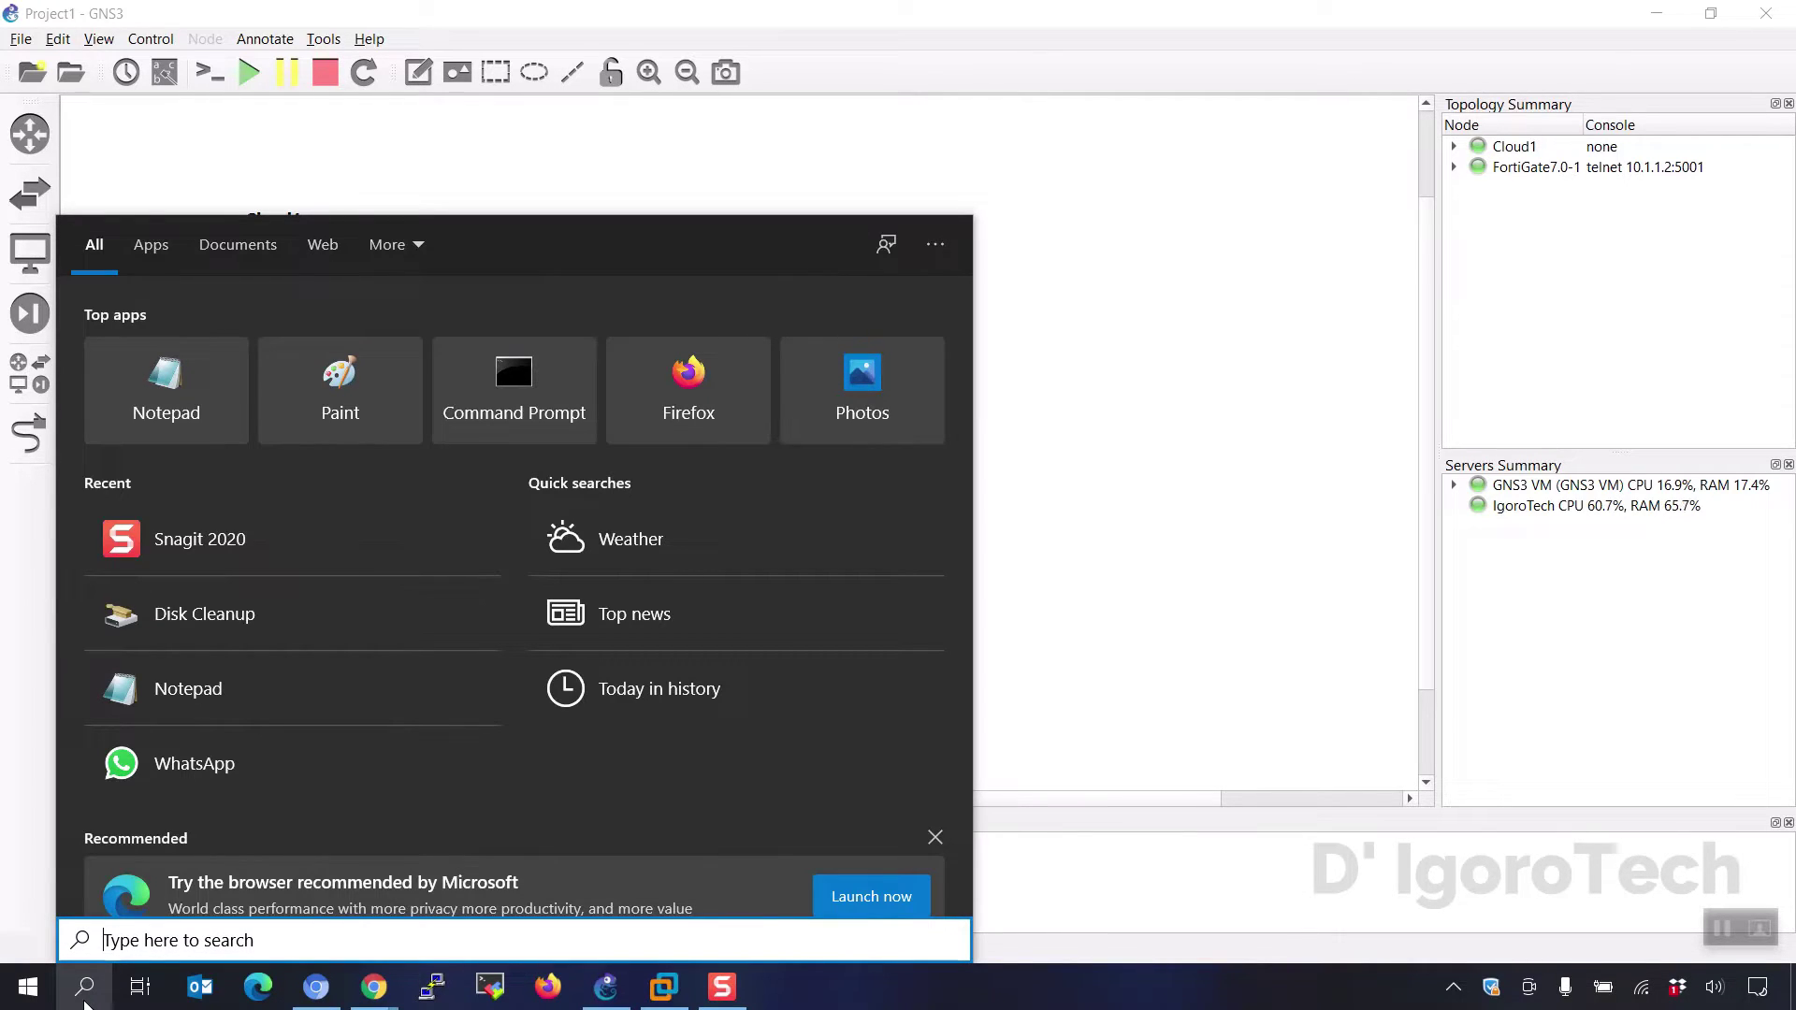
{"action": "type", "text": "solar"}
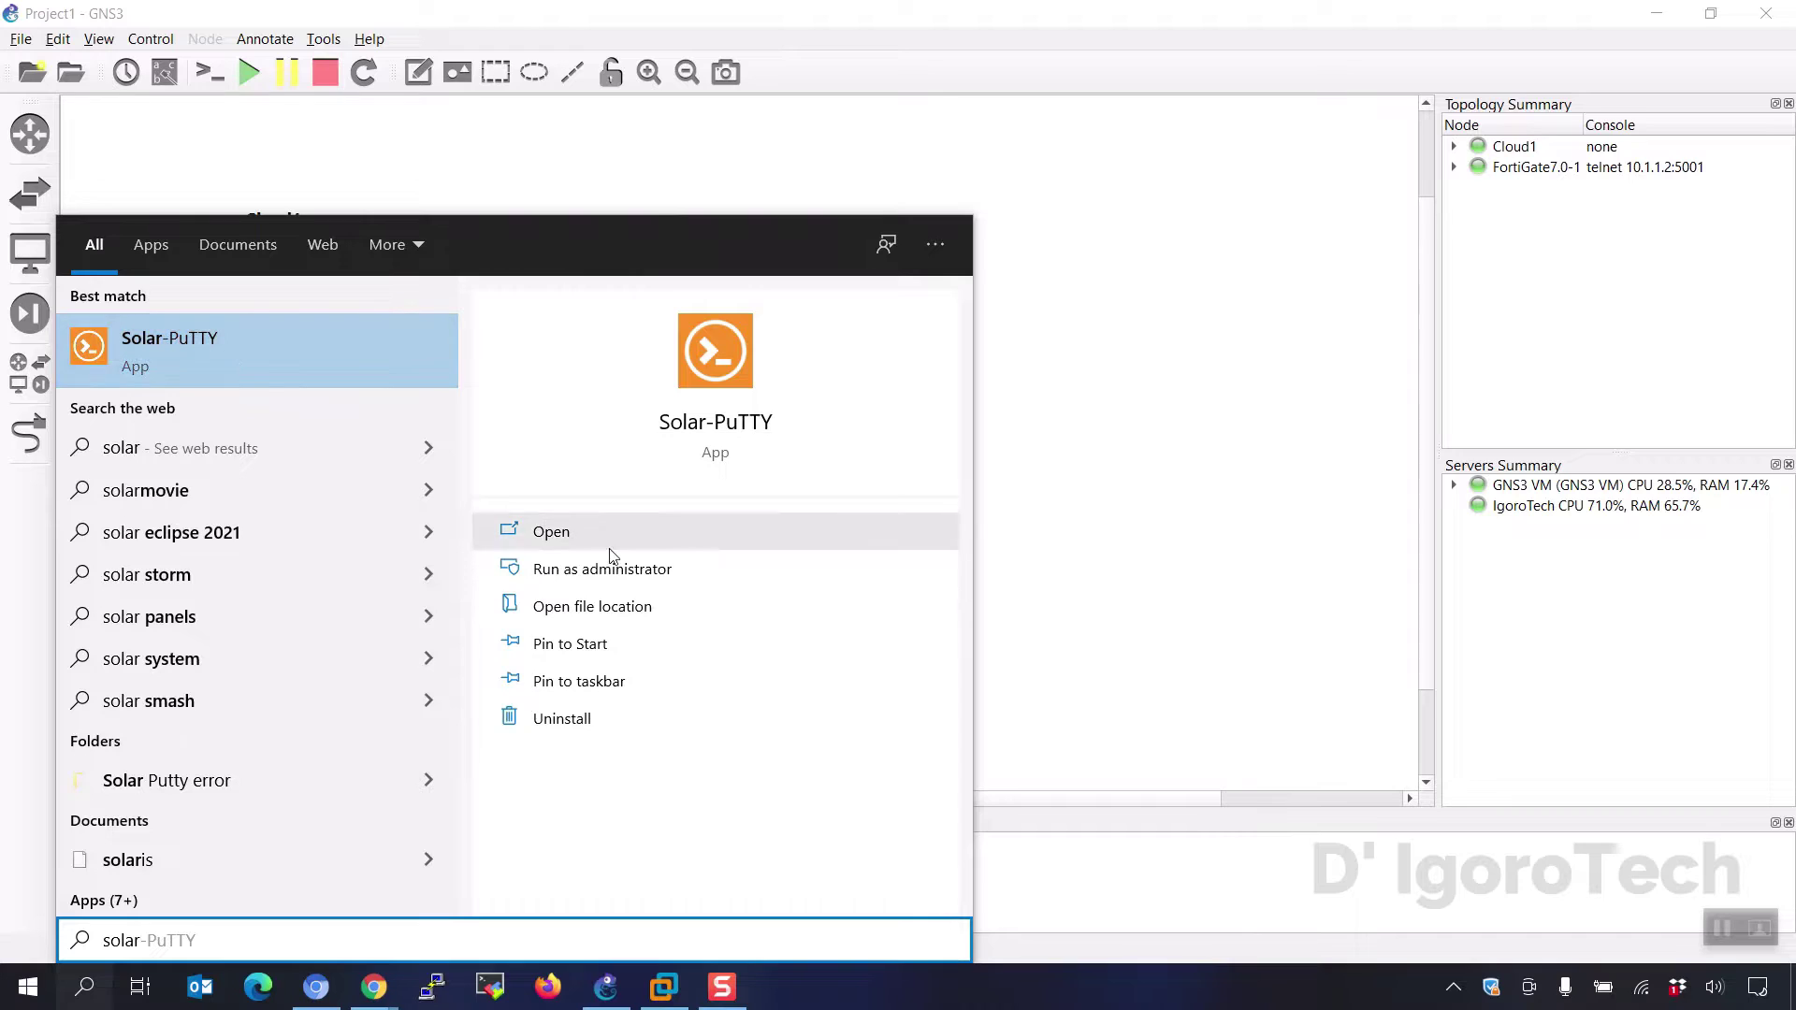
{"action": "right_click", "coordinate": [264, 363]}
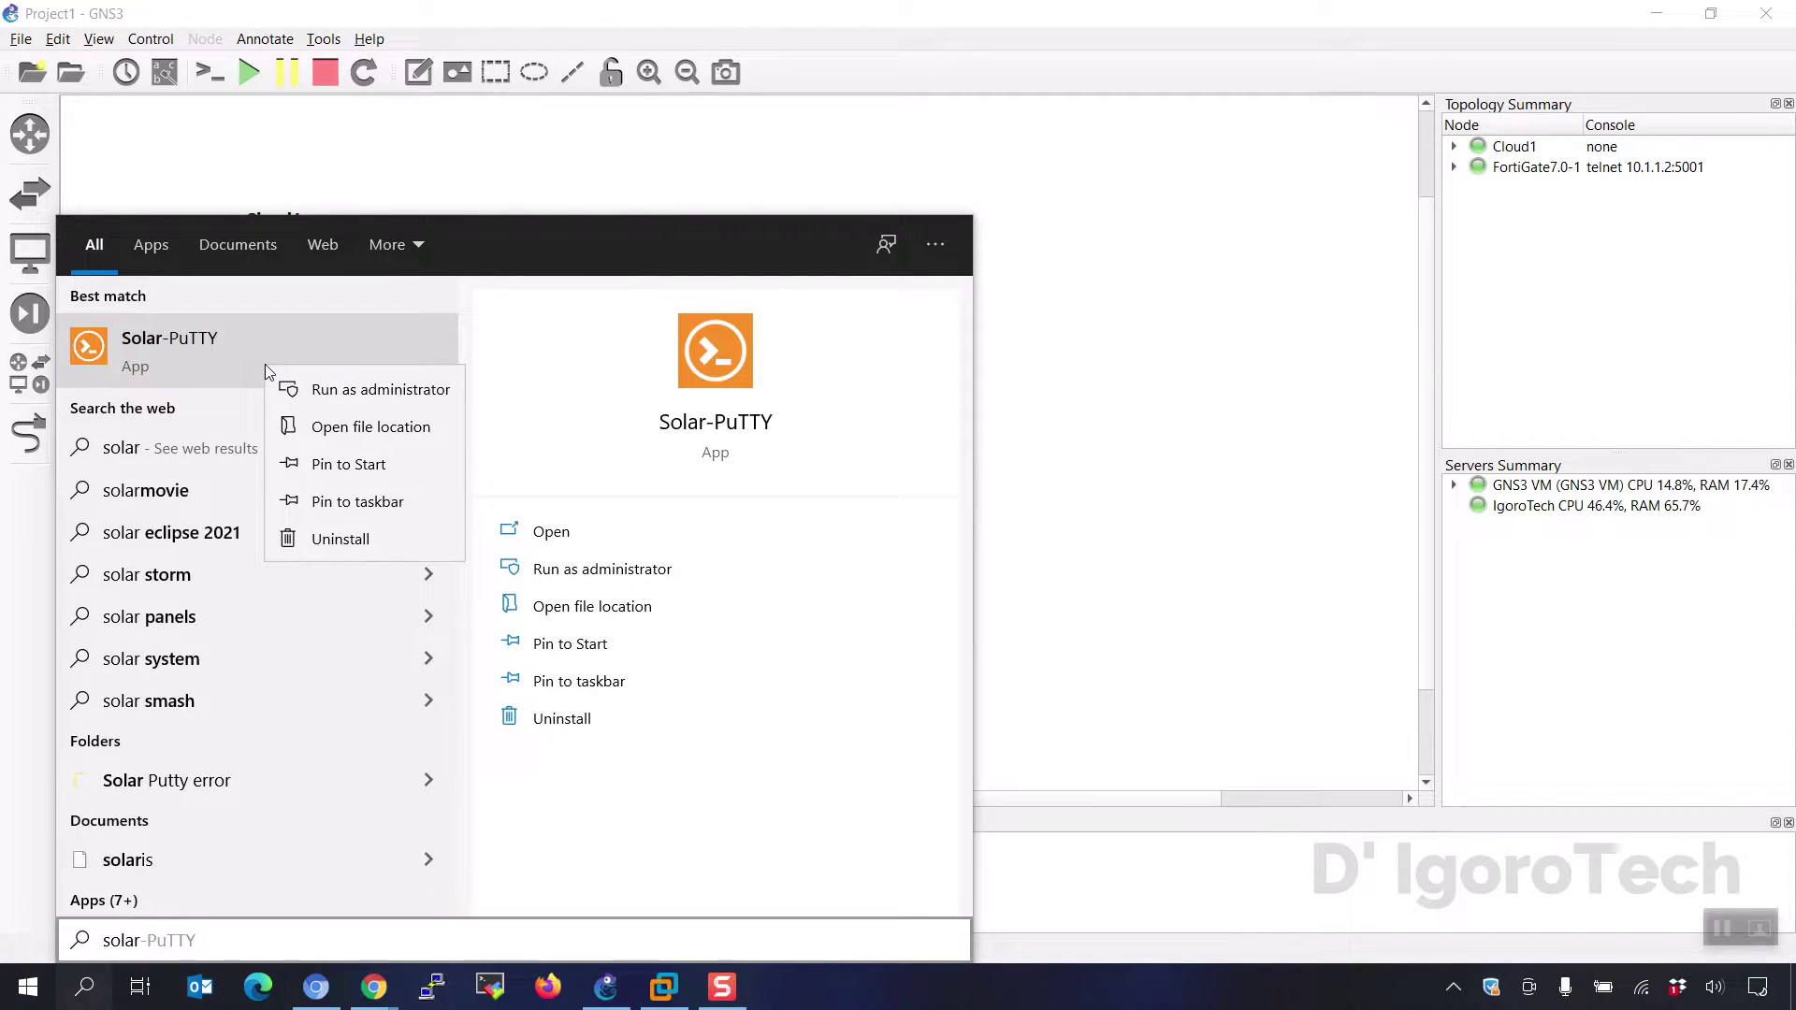
{"action": "left_click", "coordinate": [342, 428]}
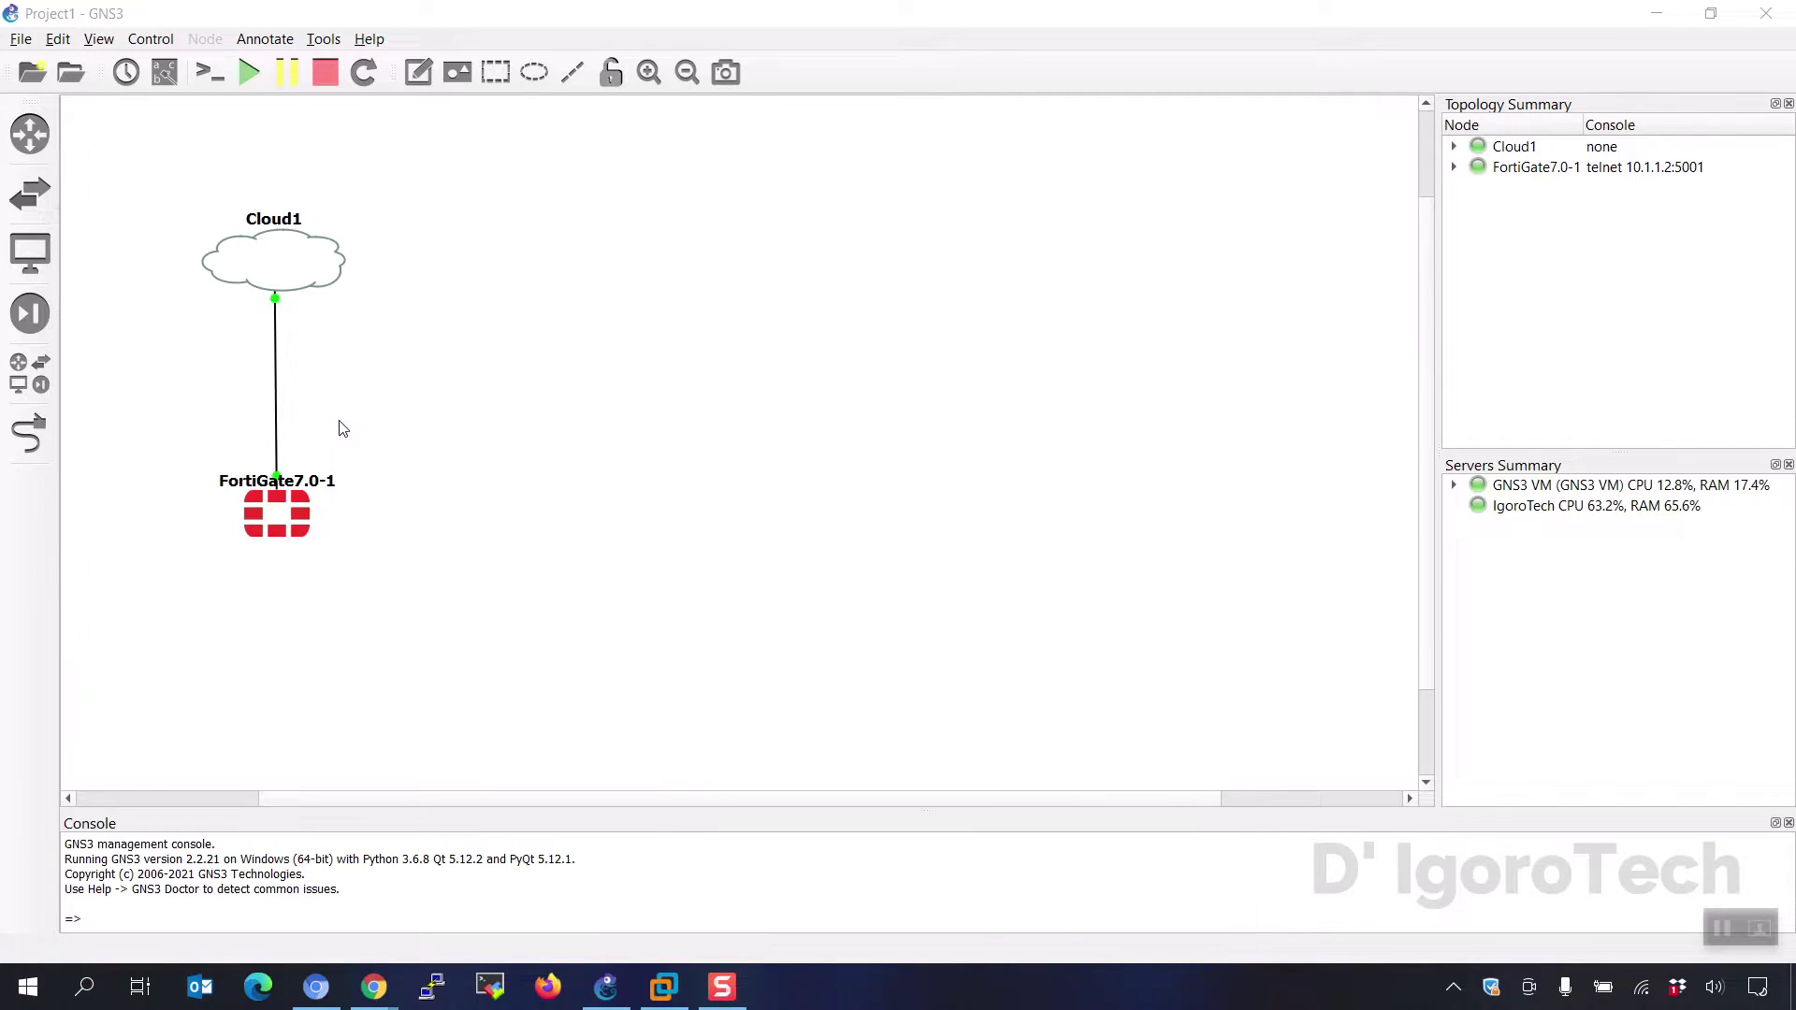
- Copy the full Target path from the Solar-PuTTY shortcut's Properties, then close and minimize Explorer
{"action": "left_click", "coordinate": [861, 327]}
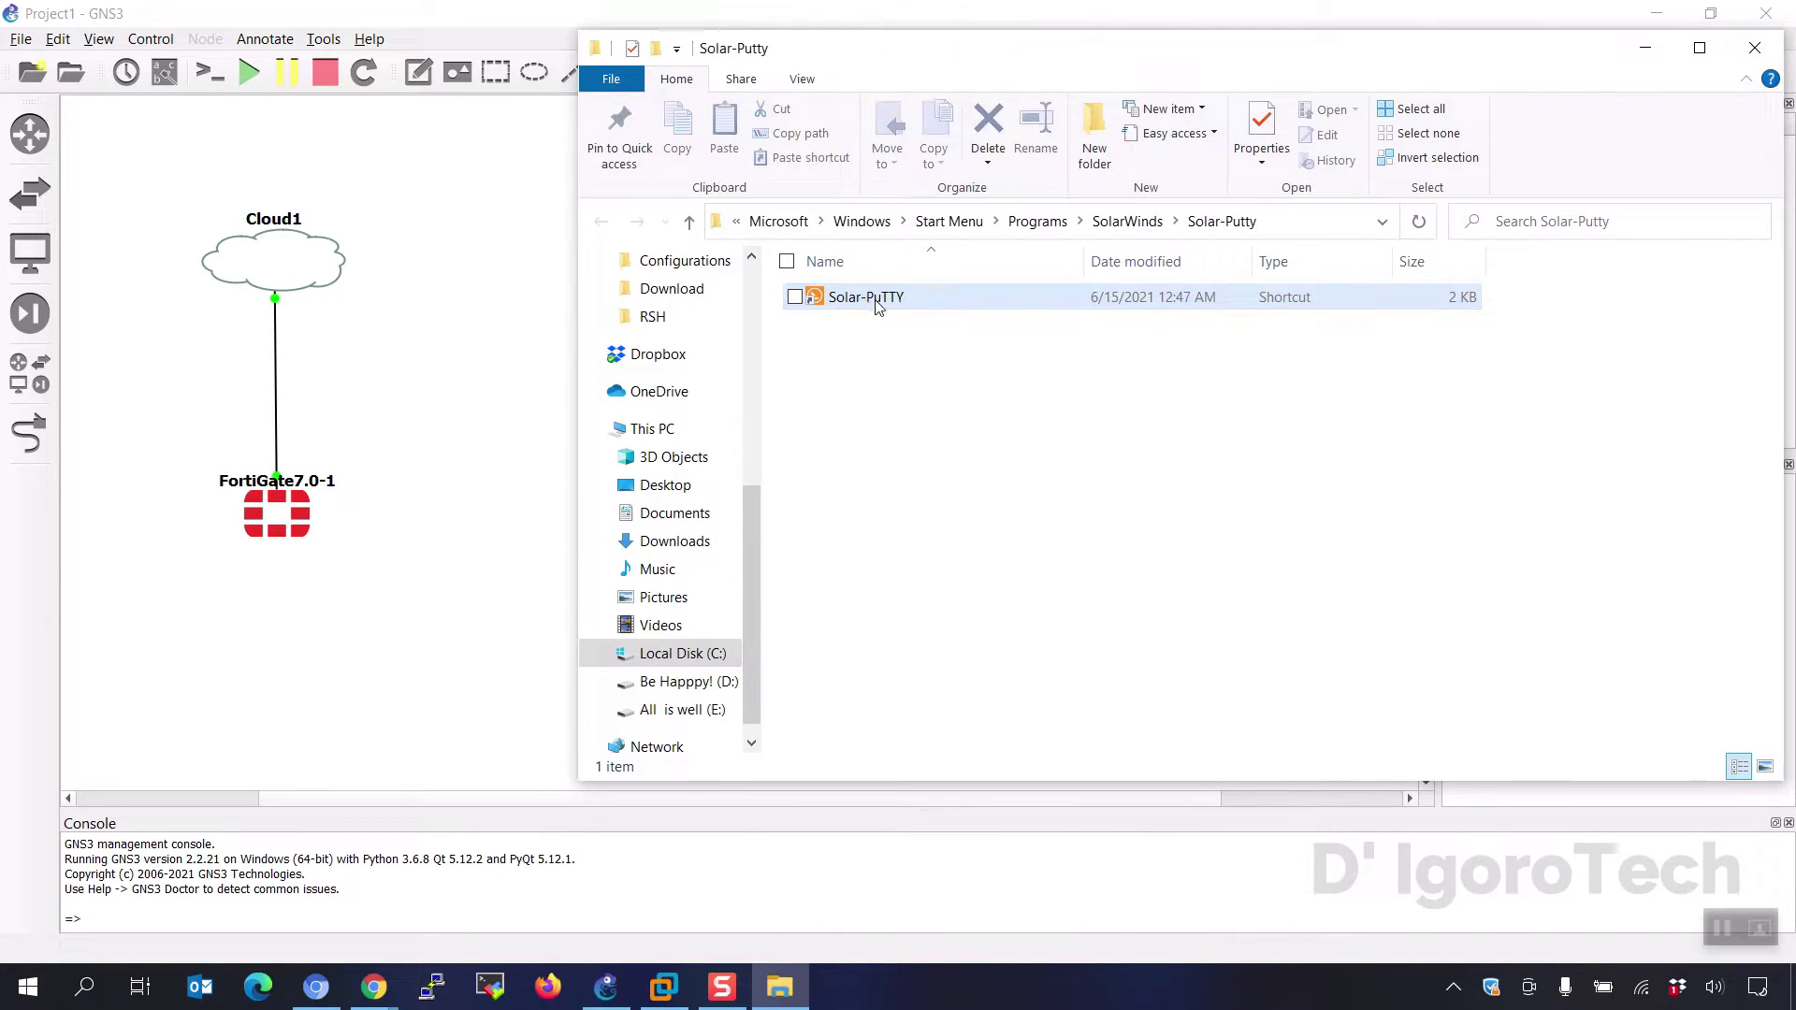
{"action": "right_click", "coordinate": [845, 301]}
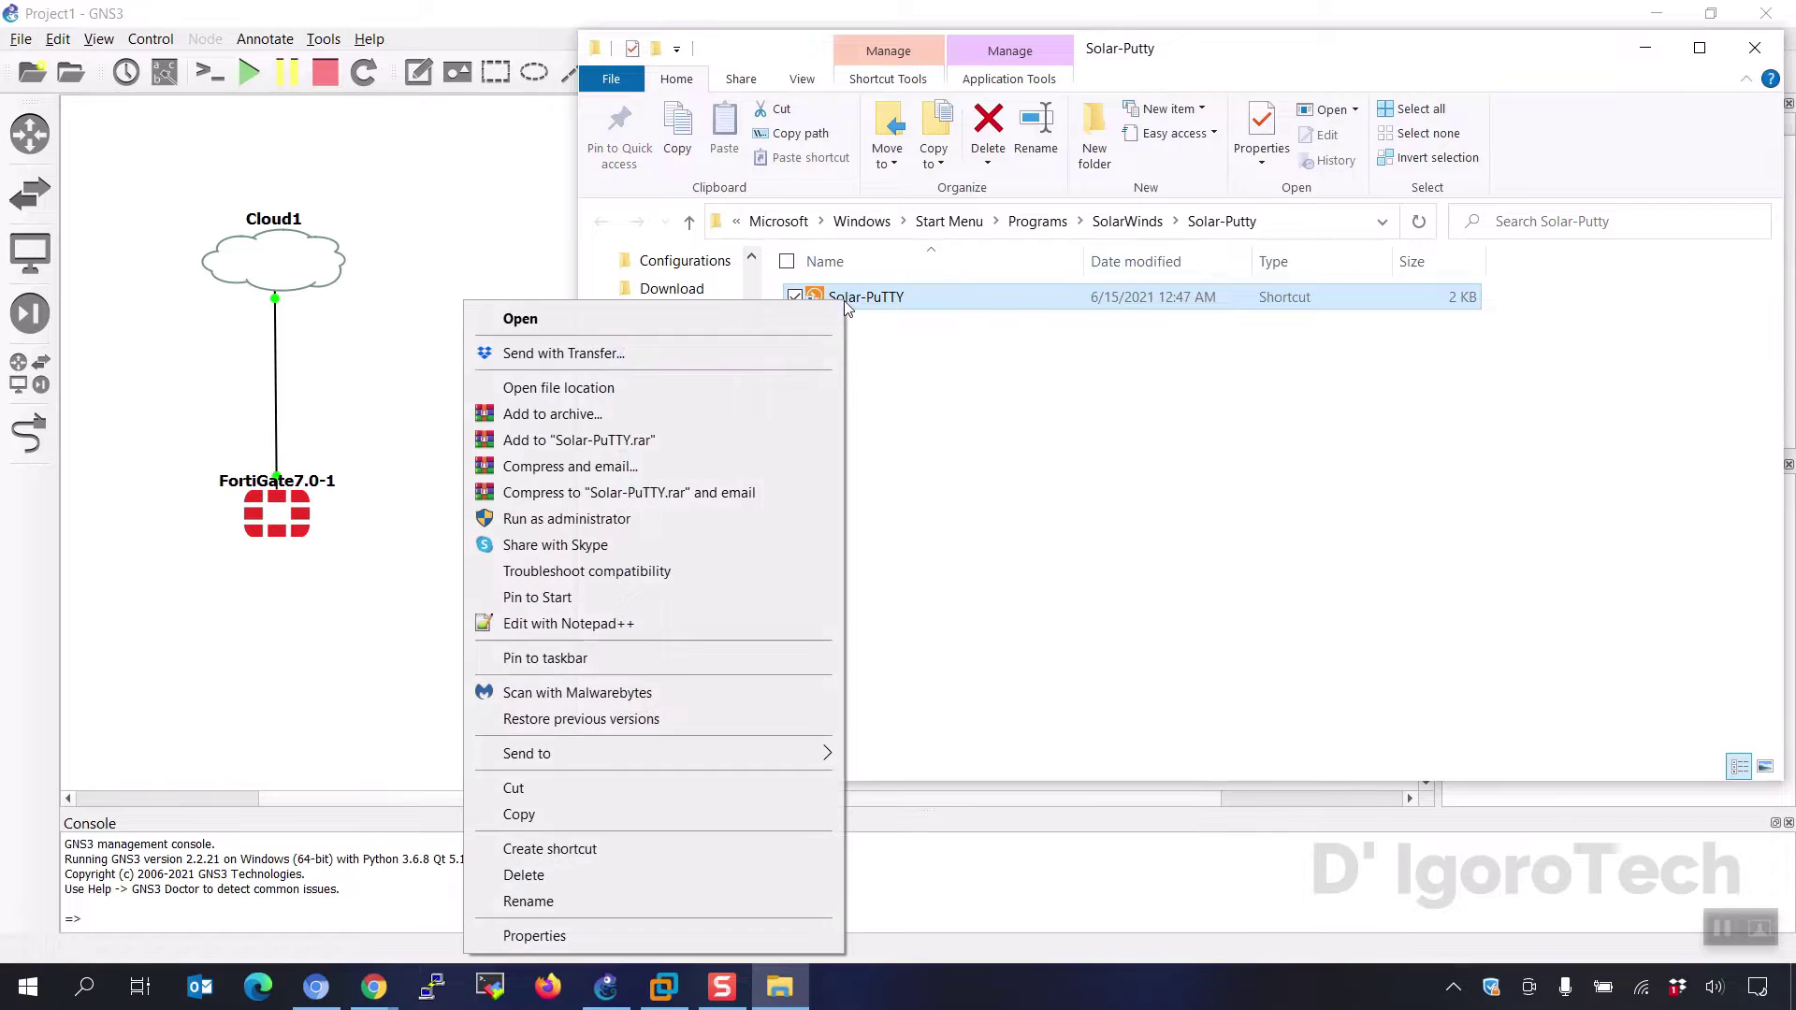
{"action": "left_click", "coordinate": [535, 935]}
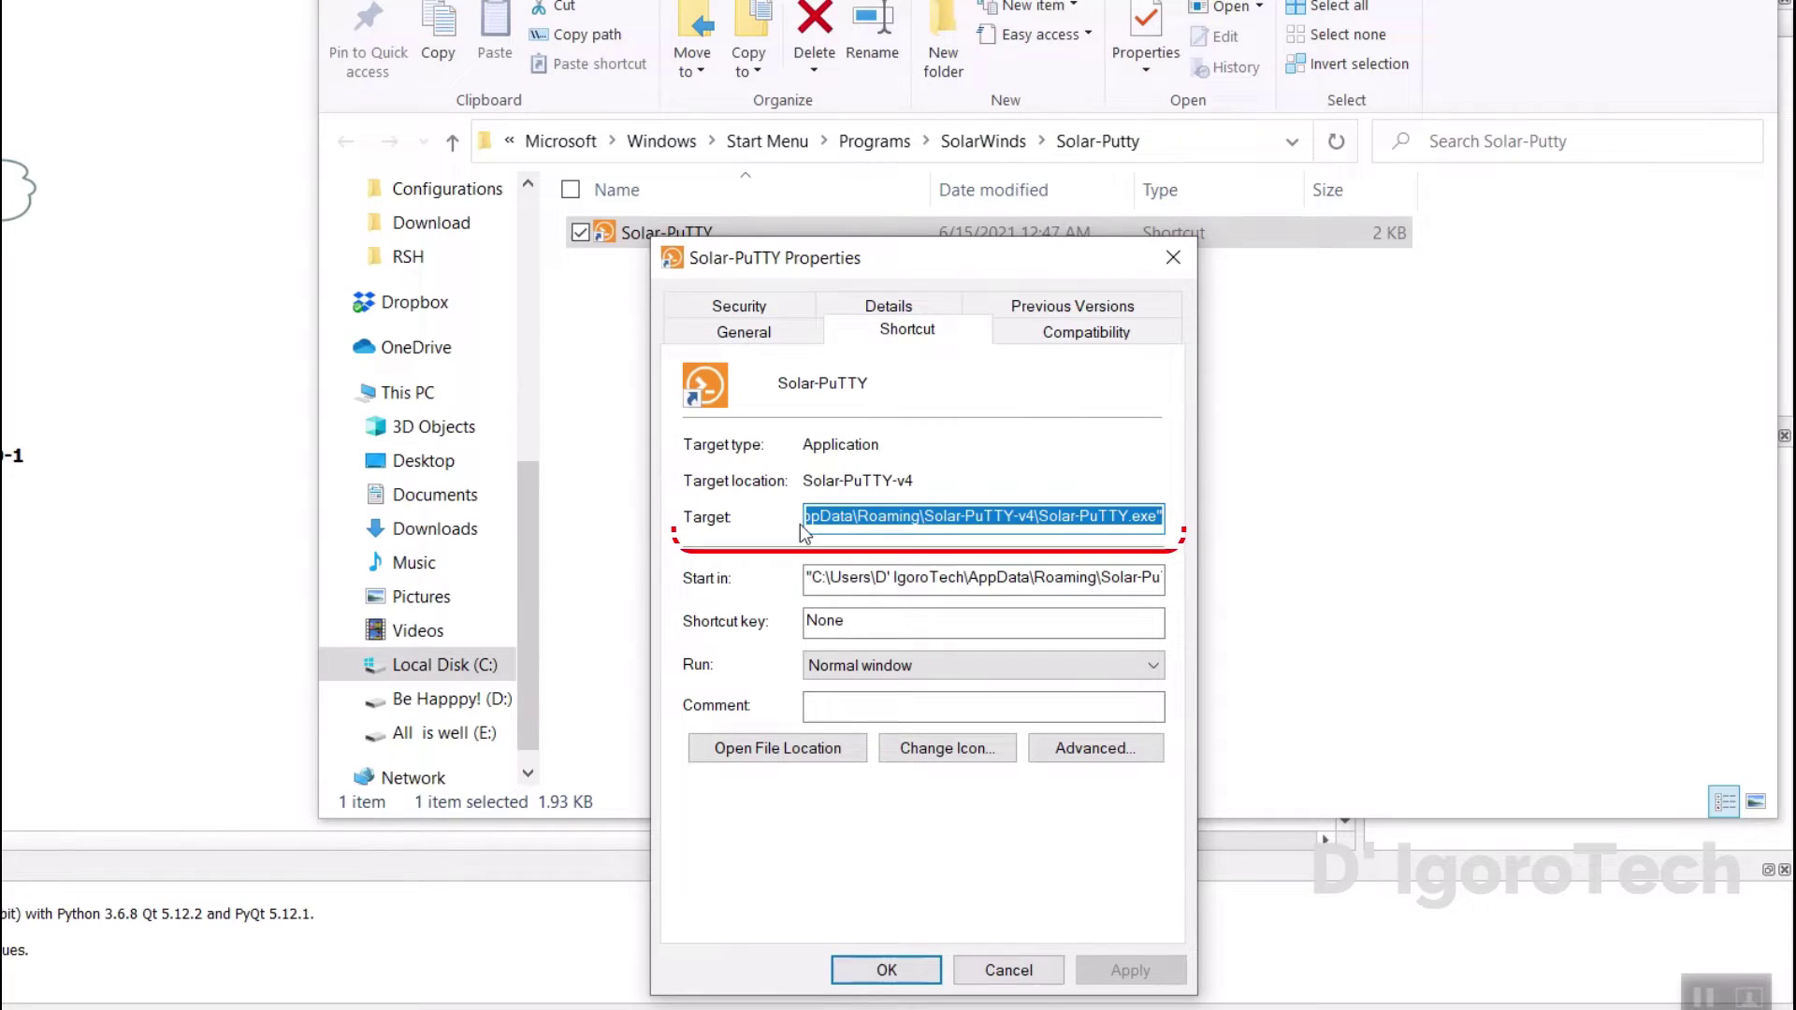
{"action": "left_click", "coordinate": [1194, 536]}
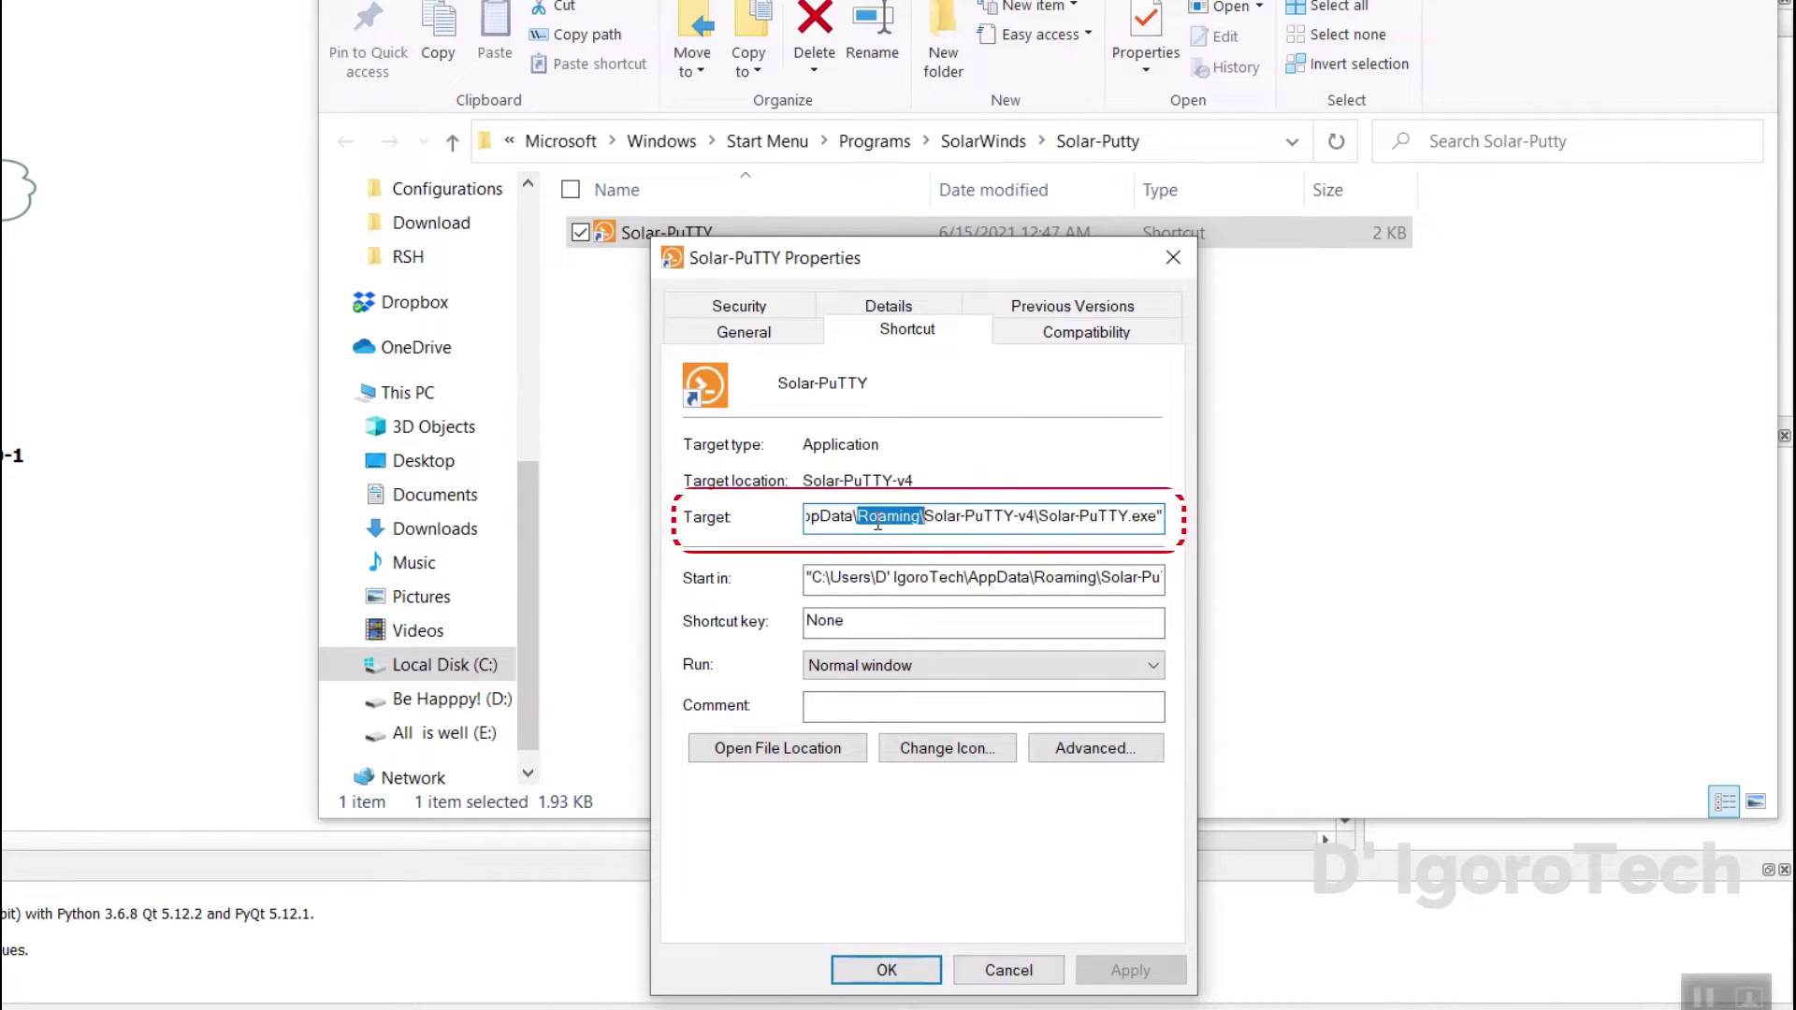
{"action": "left_click_drag", "start_coordinate": [1164, 520], "coordinate": [794, 520]}
{"action": "right_click", "coordinate": [855, 511]}
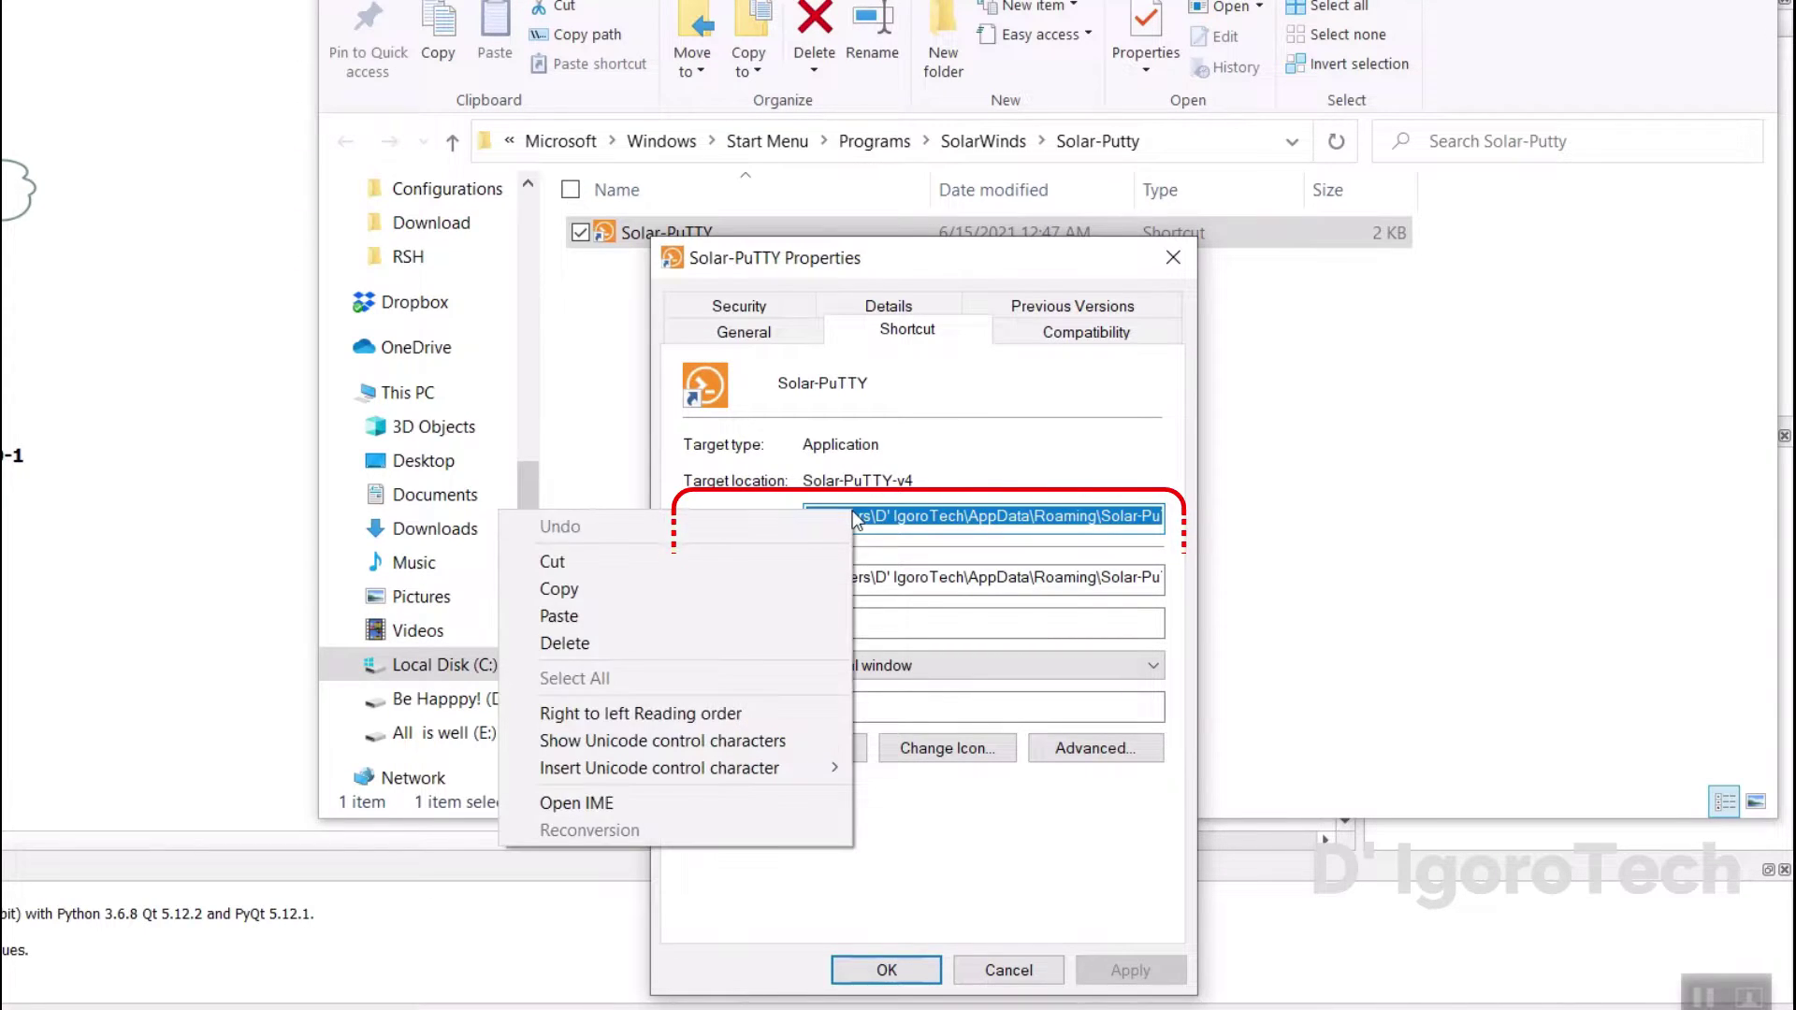
{"action": "left_click", "coordinate": [716, 582]}
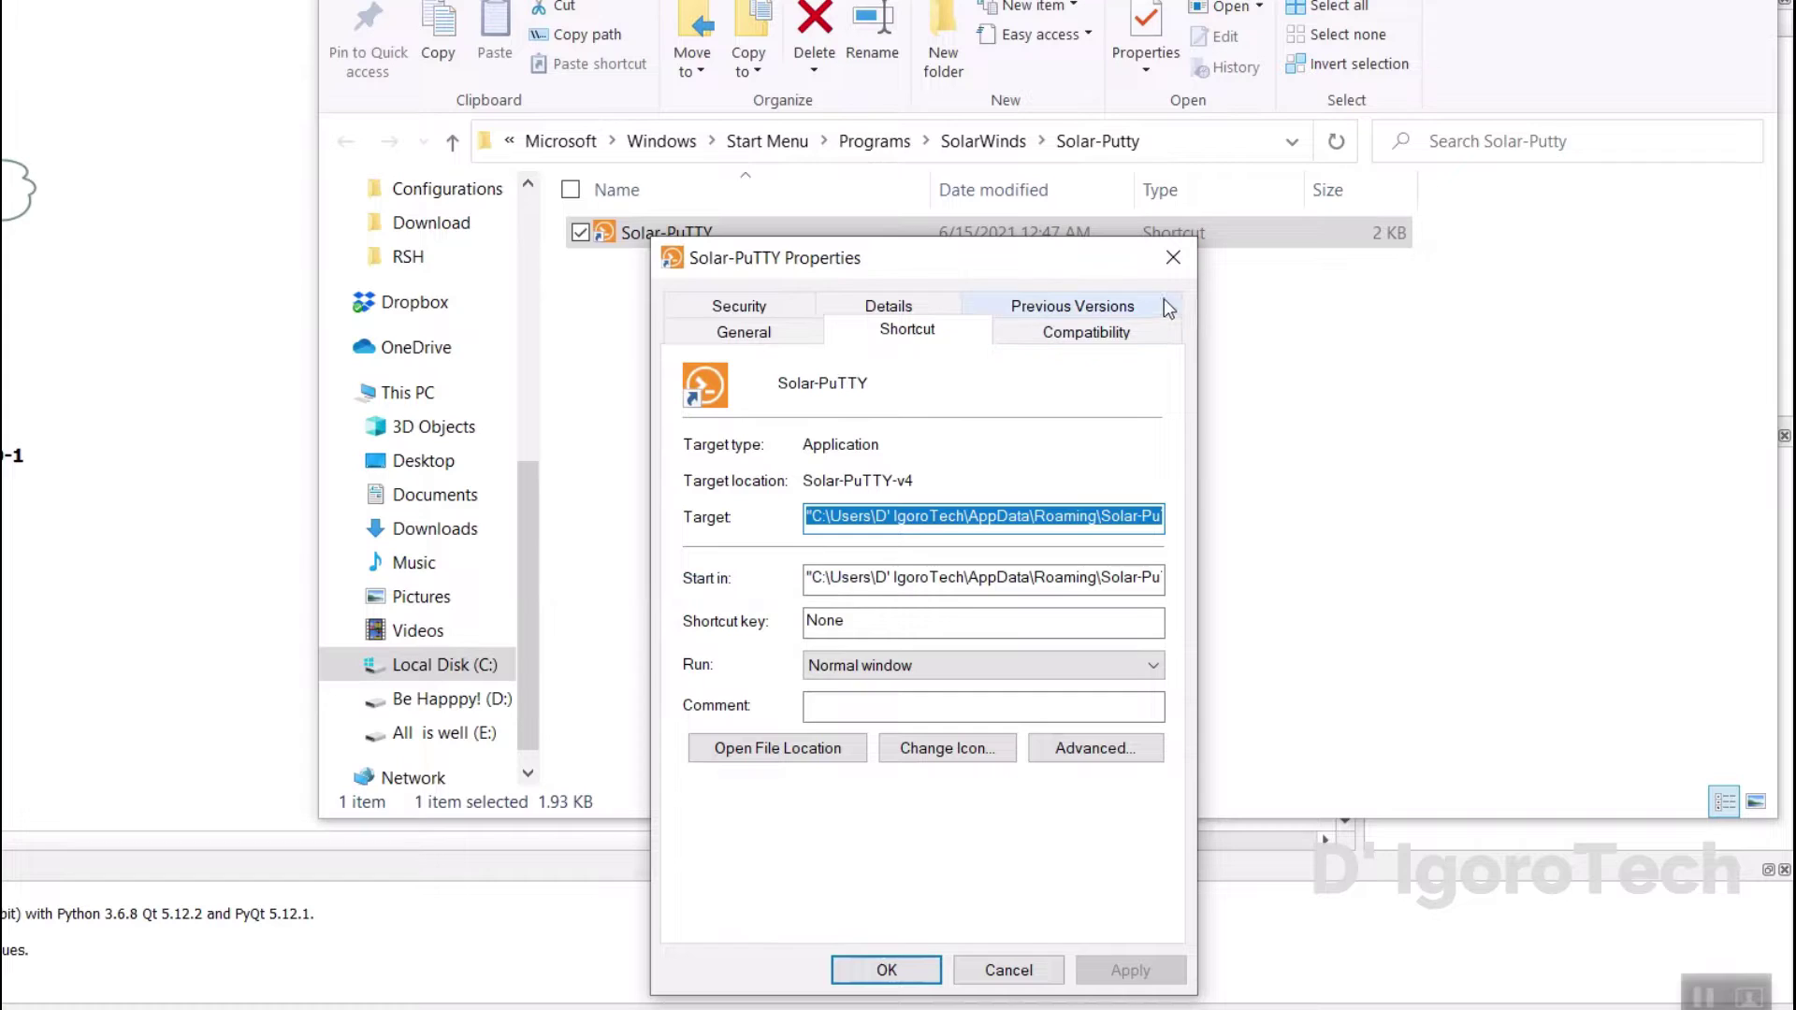
{"action": "left_click", "coordinate": [1173, 258]}
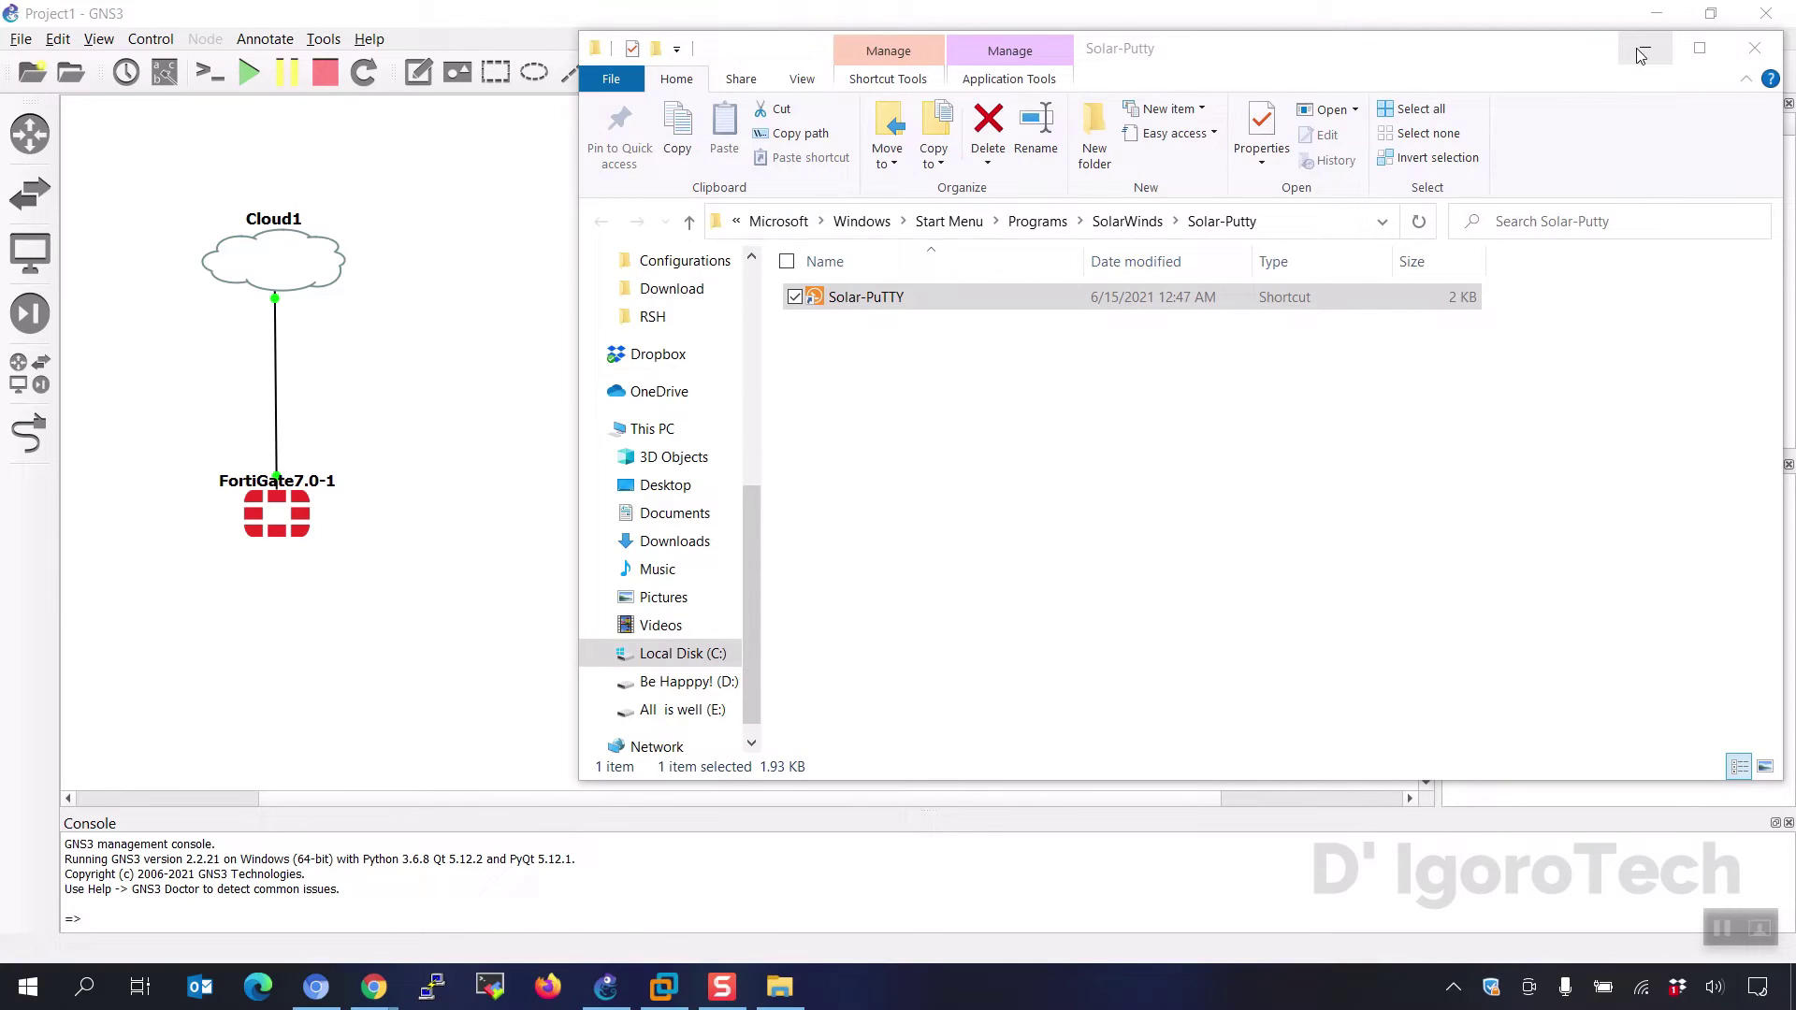
{"action": "left_click", "coordinate": [1642, 53]}
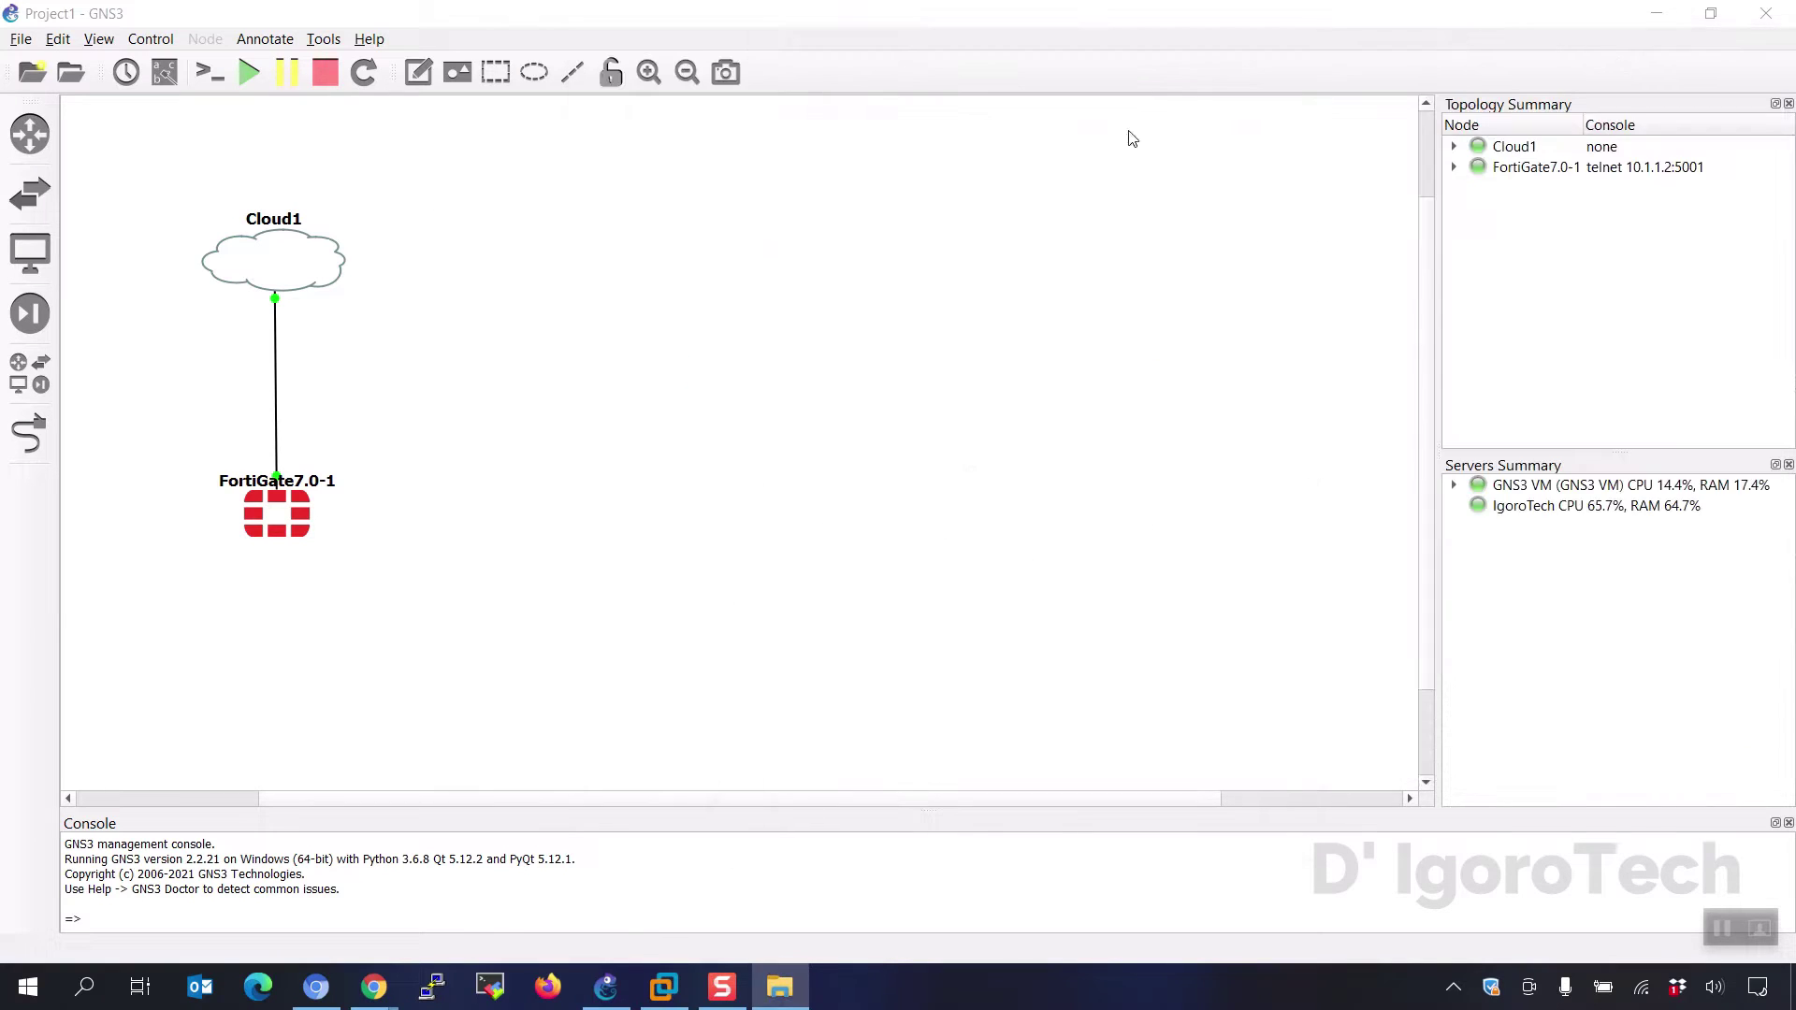
- Replace Solar-PuTTY.exe in the Telnet console command with the copied full path and apply
{"action": "left_click", "coordinate": [58, 40]}
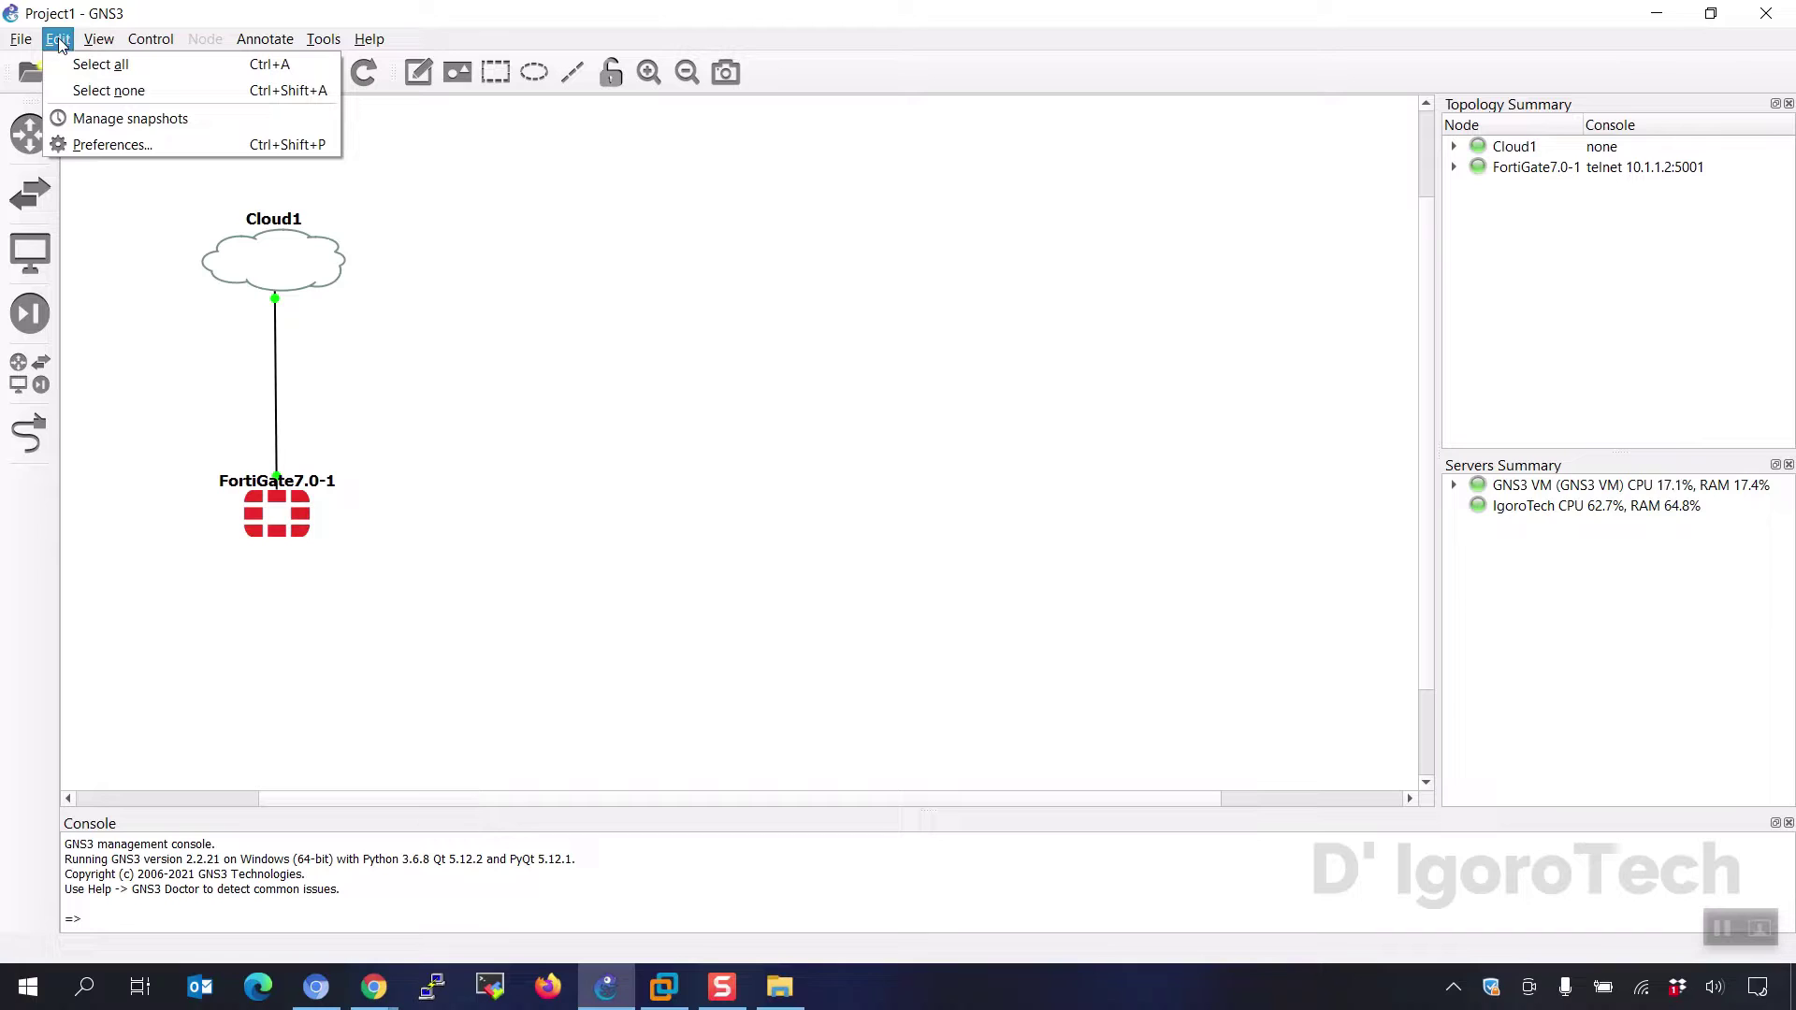
{"action": "left_click", "coordinate": [82, 147]}
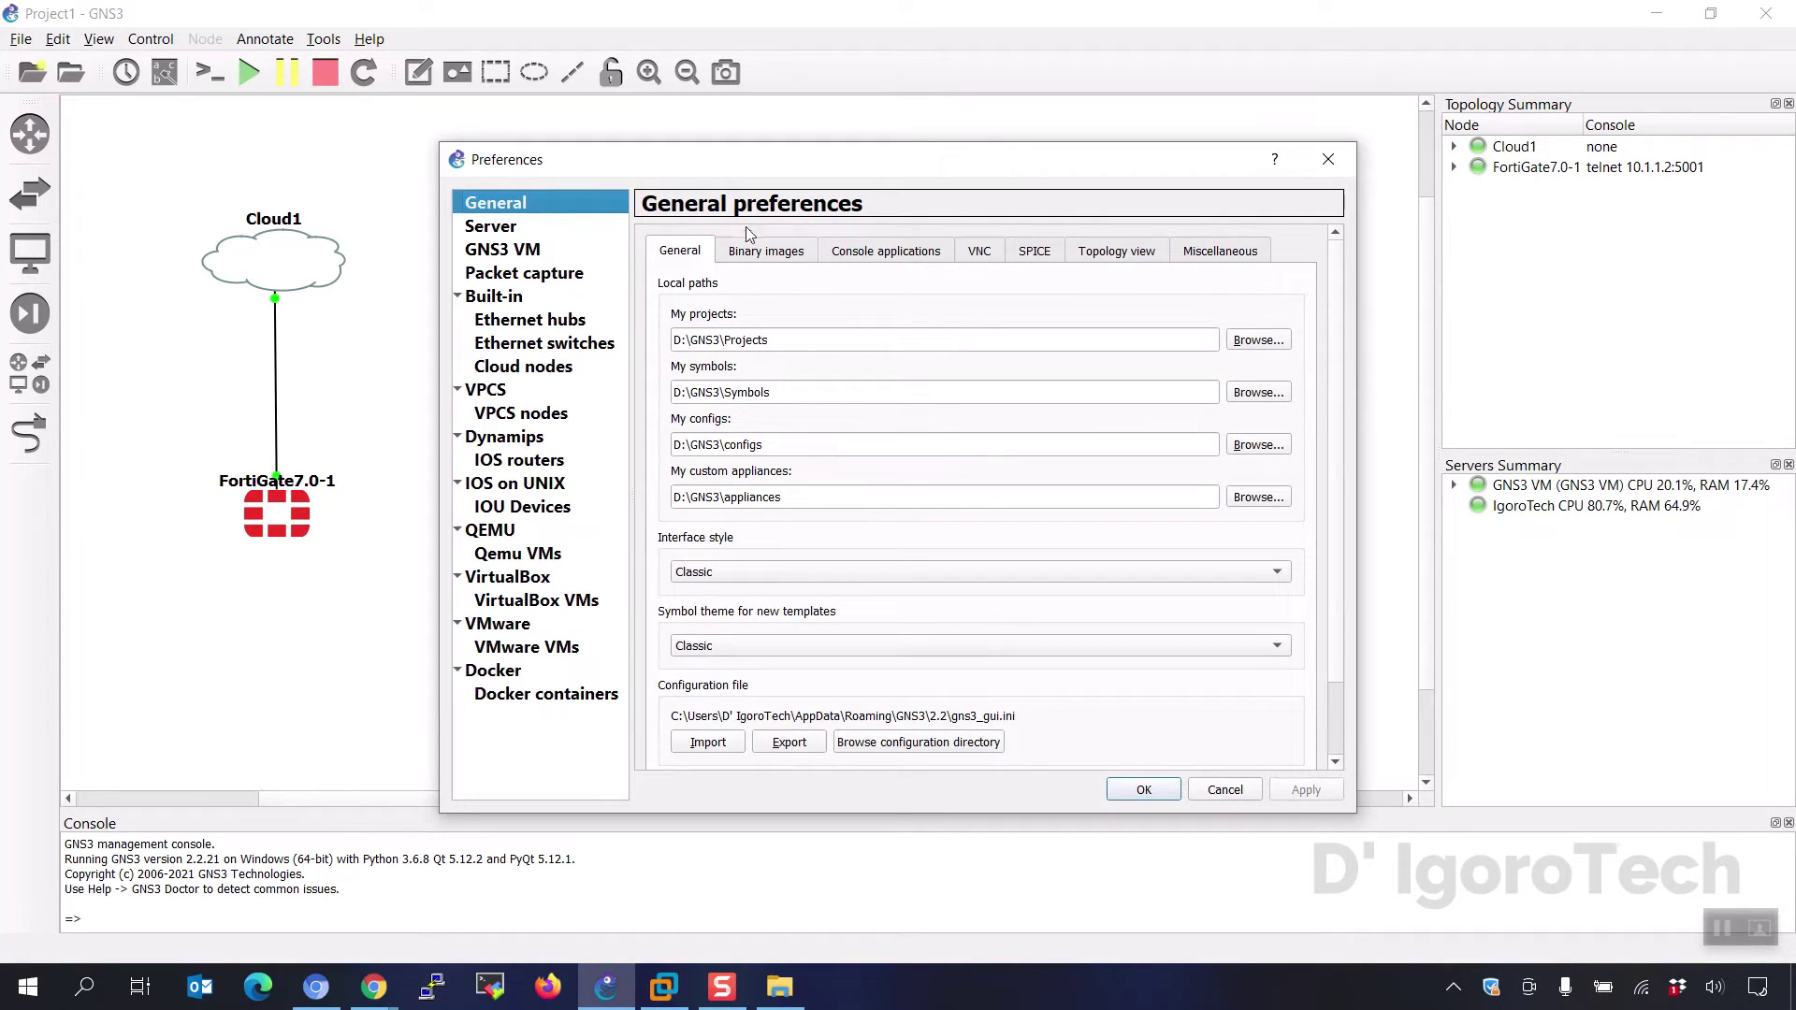
{"action": "left_click", "coordinate": [874, 252]}
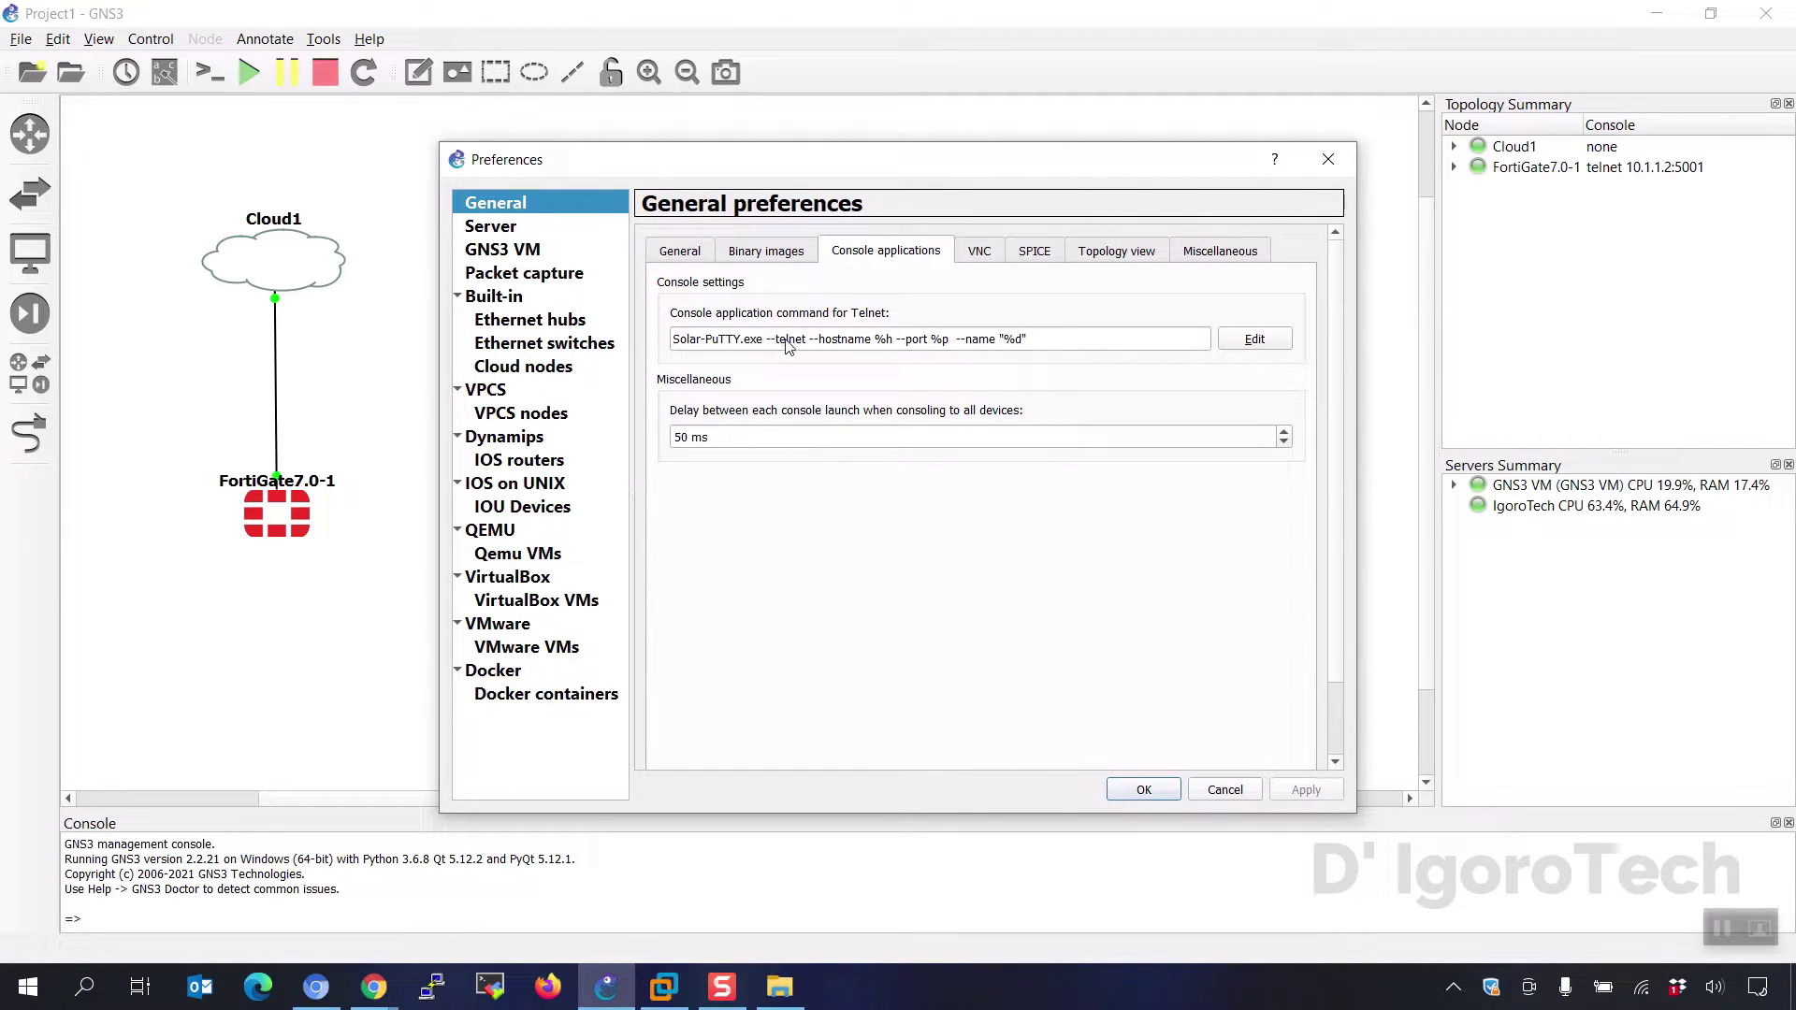
{"action": "left_click", "coordinate": [1253, 340]}
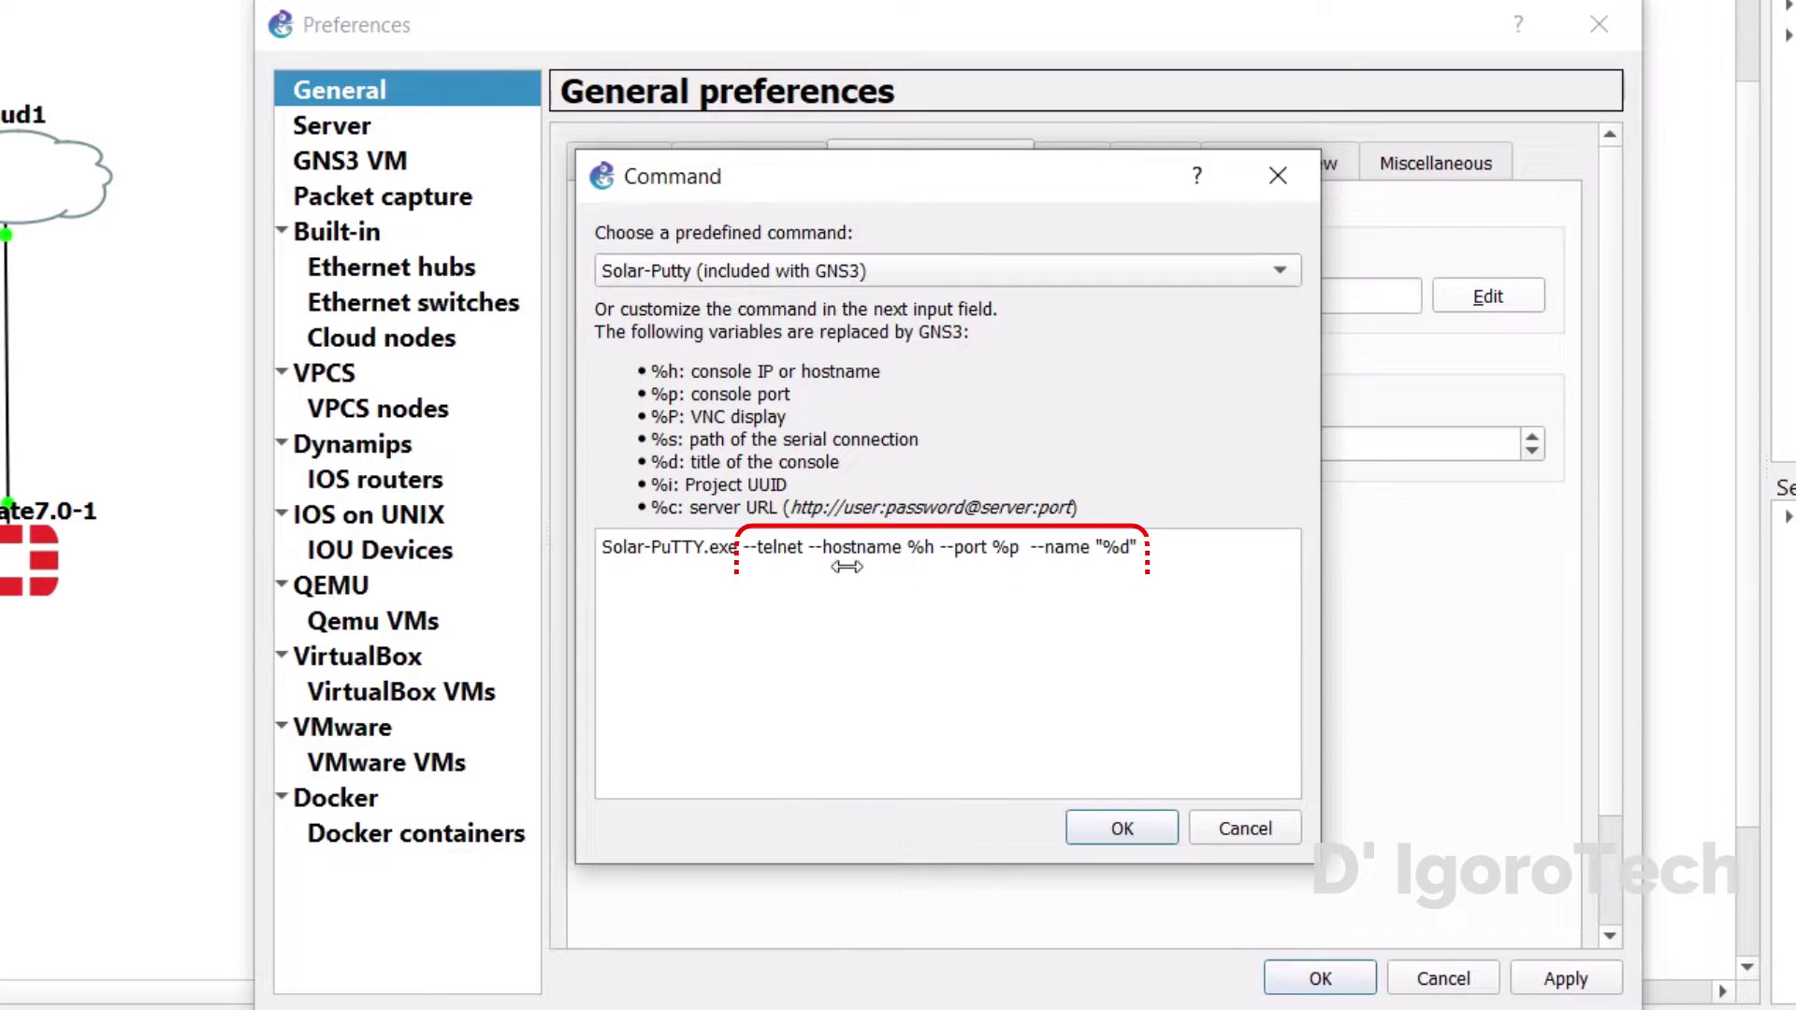
{"action": "left_click", "coordinate": [739, 550]}
{"action": "left_click_drag", "start_coordinate": [734, 552], "coordinate": [604, 549]}
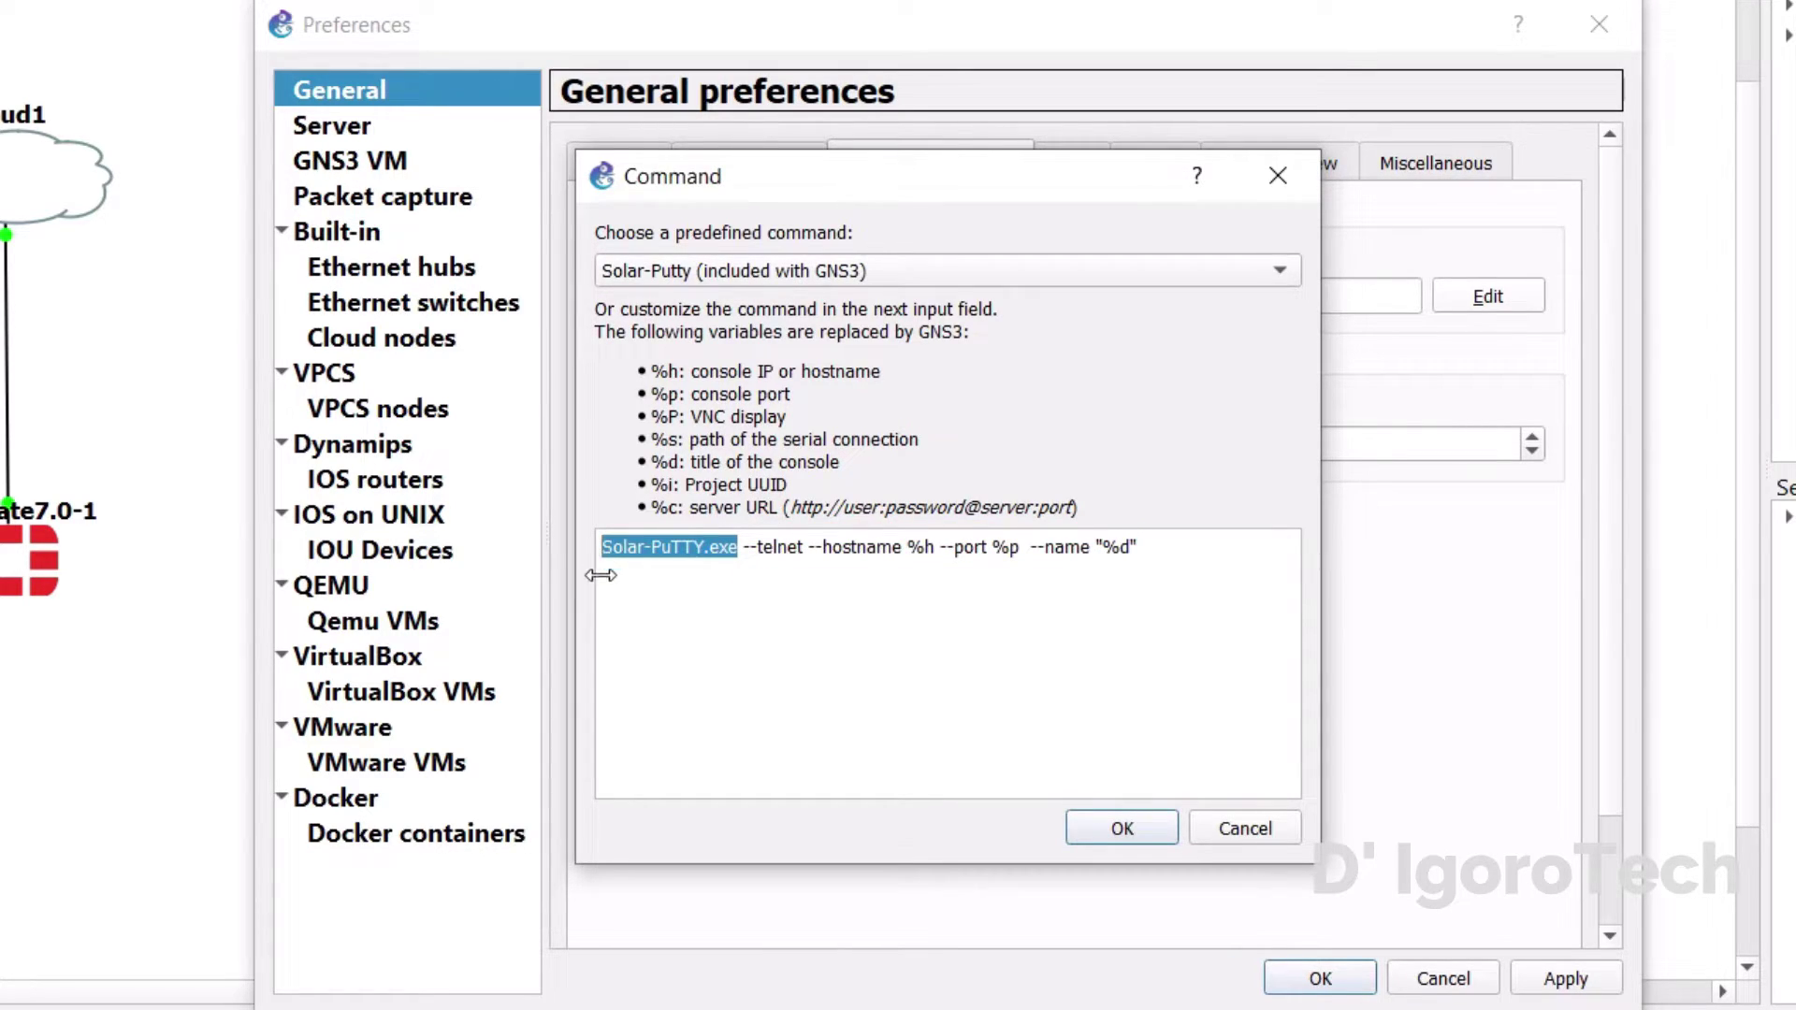
{"action": "right_click", "coordinate": [640, 554]}
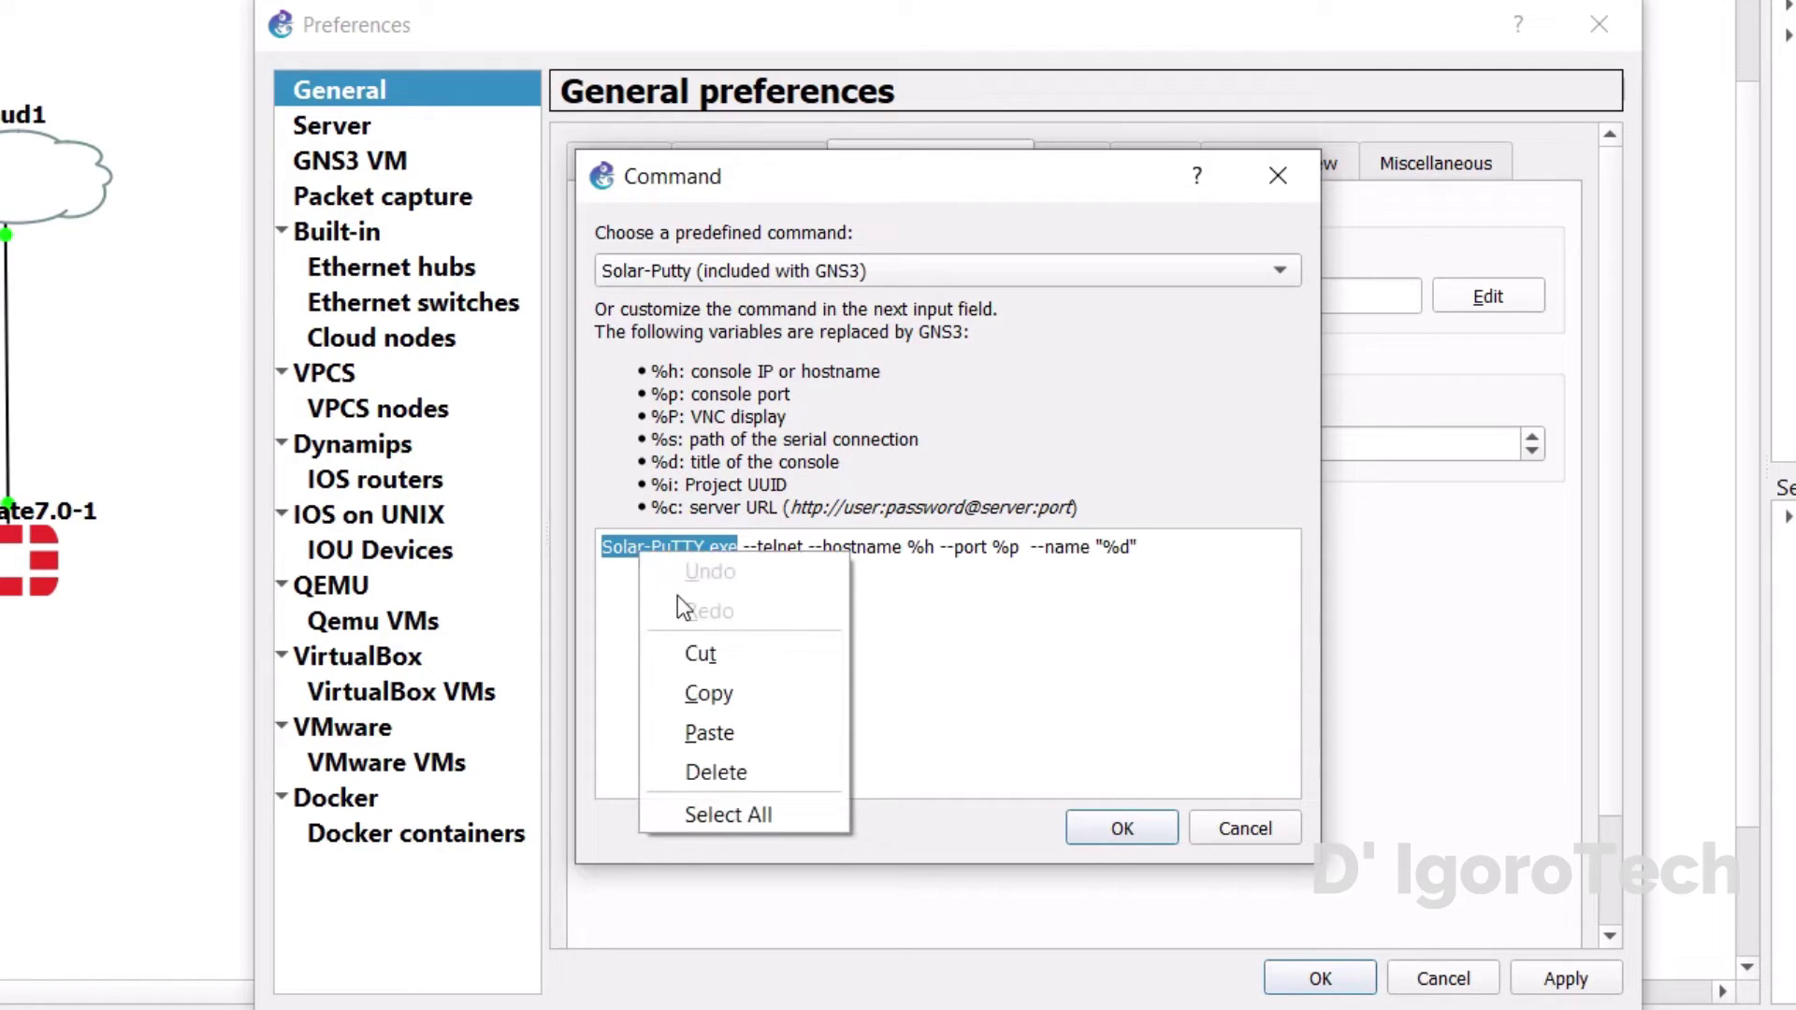
{"action": "left_click", "coordinate": [704, 735]}
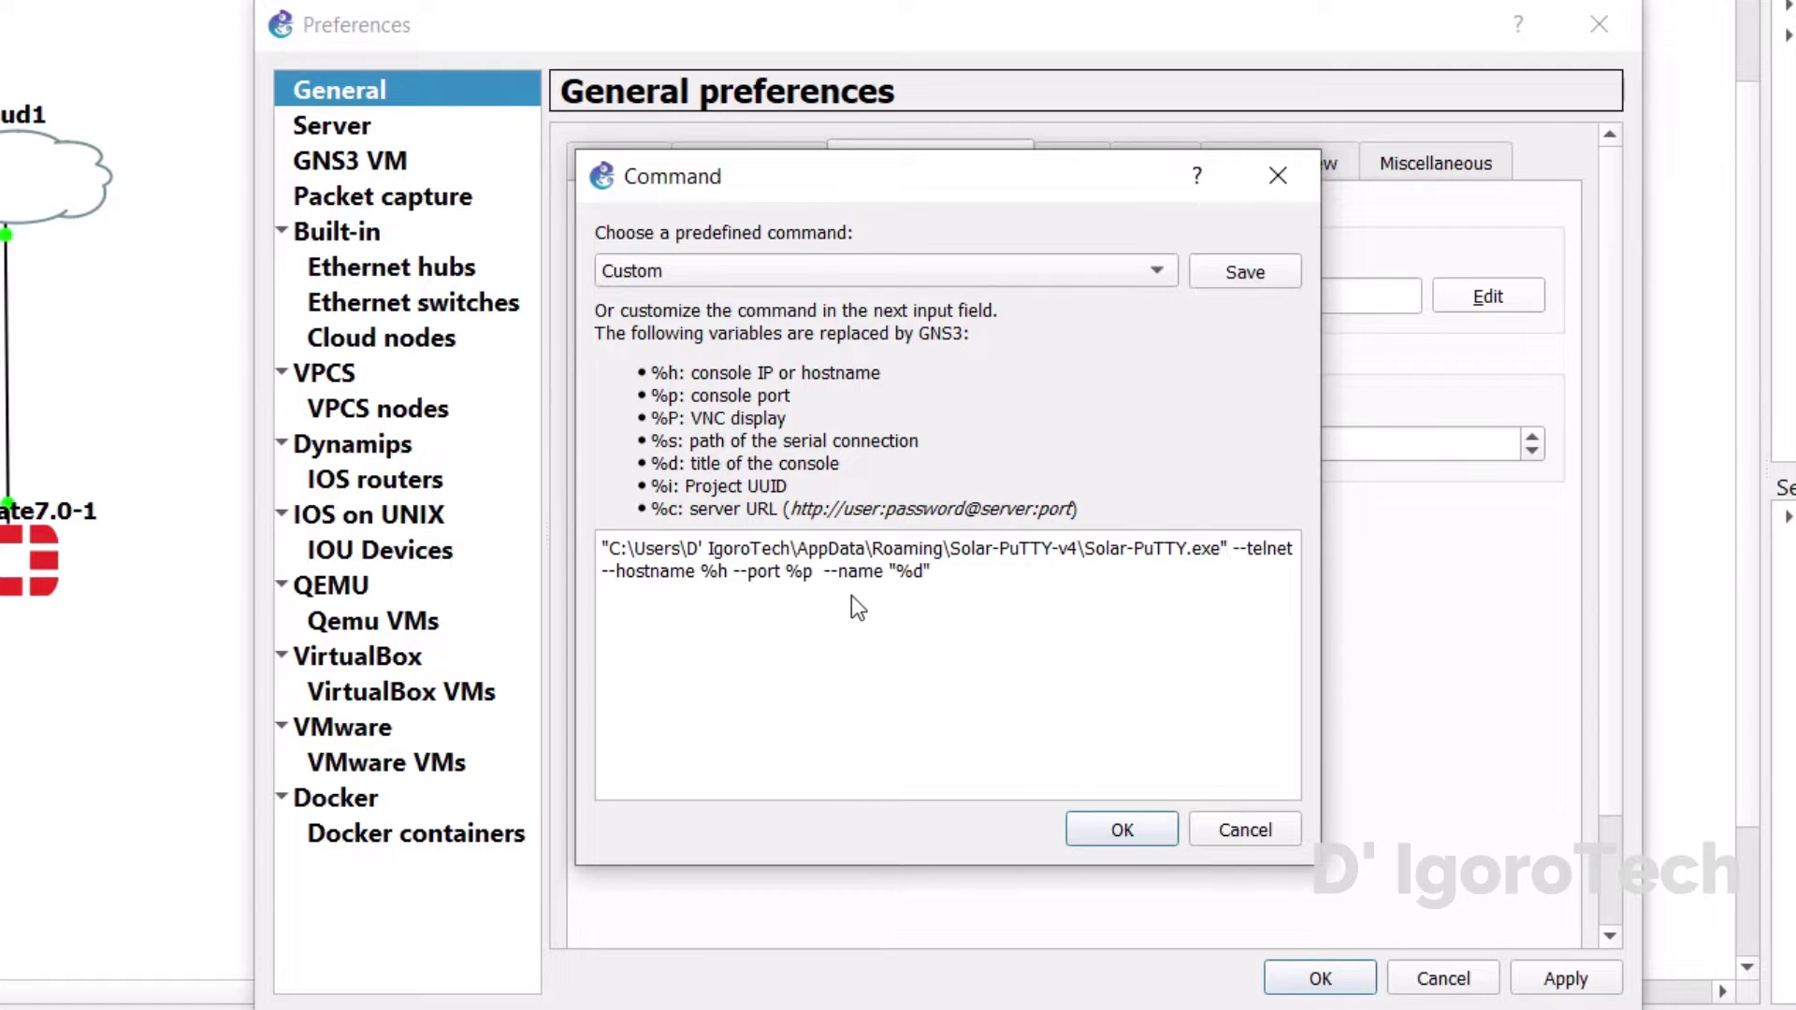
{"action": "left_click", "coordinate": [1121, 830]}
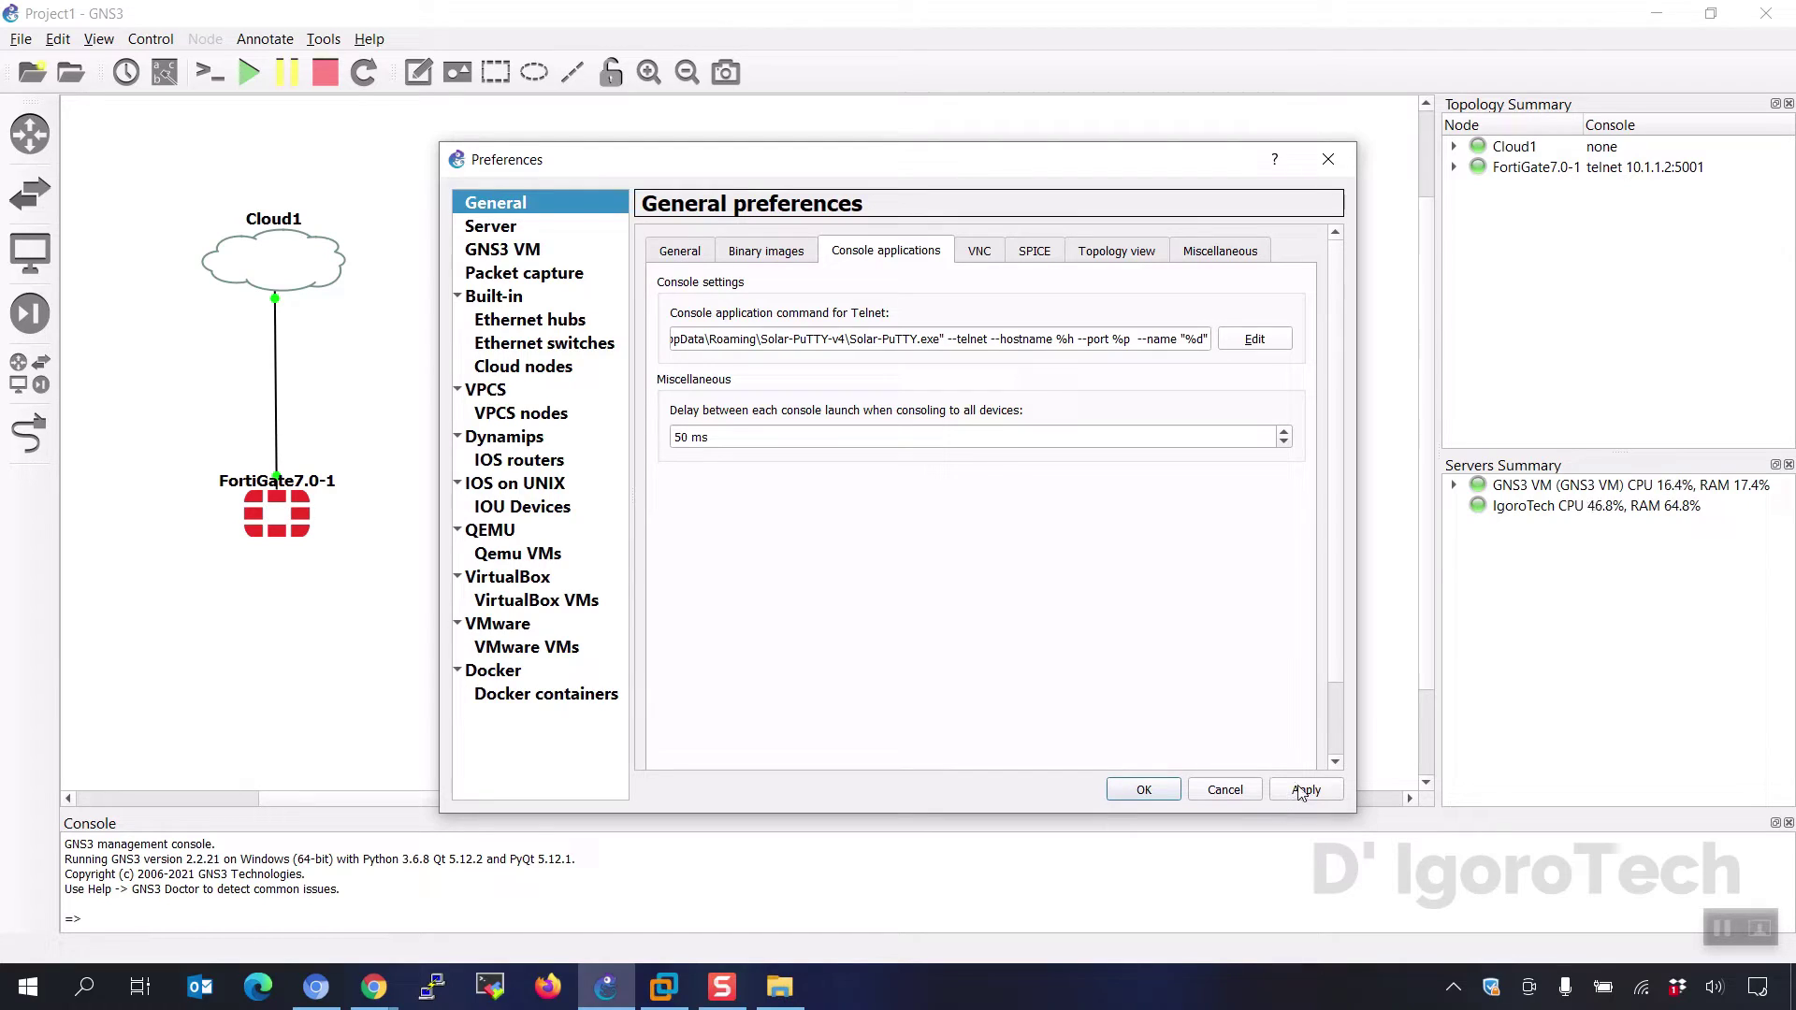
{"action": "left_click", "coordinate": [1305, 792]}
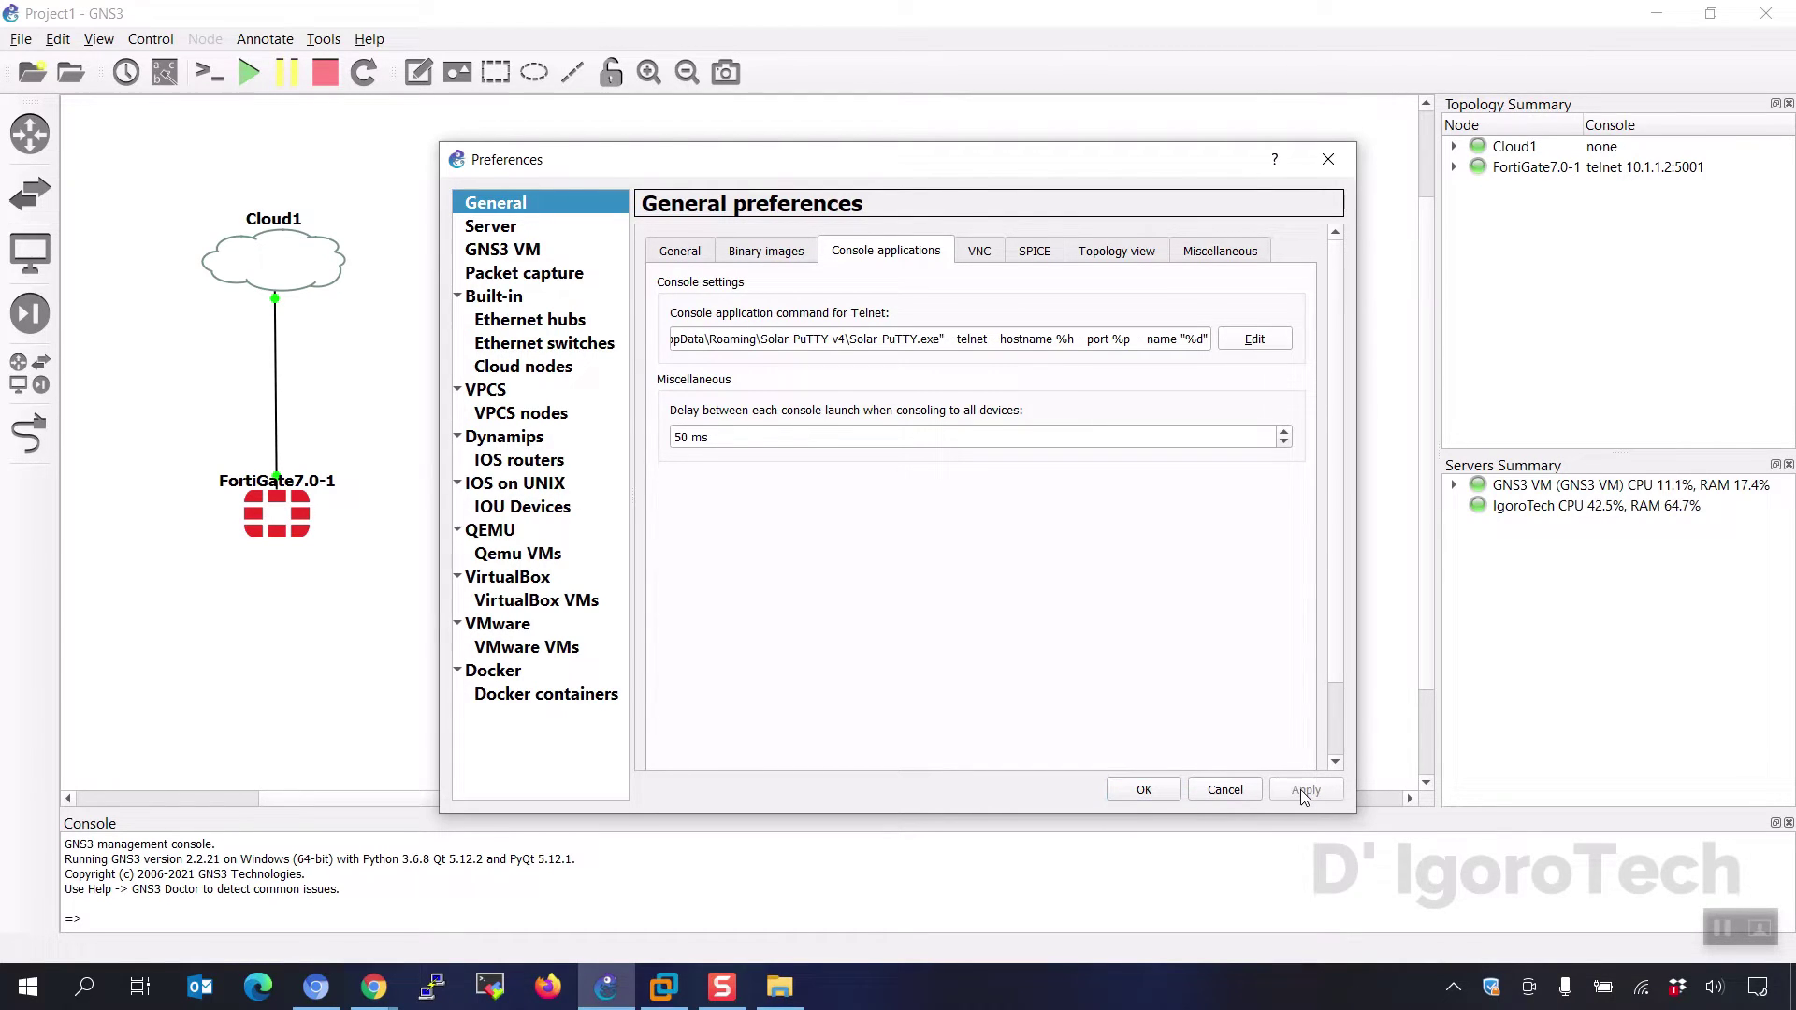
- Save the Preferences and open the FortiGate7.0-1 console in Solar-PuTTY
{"action": "left_click", "coordinate": [1144, 790]}
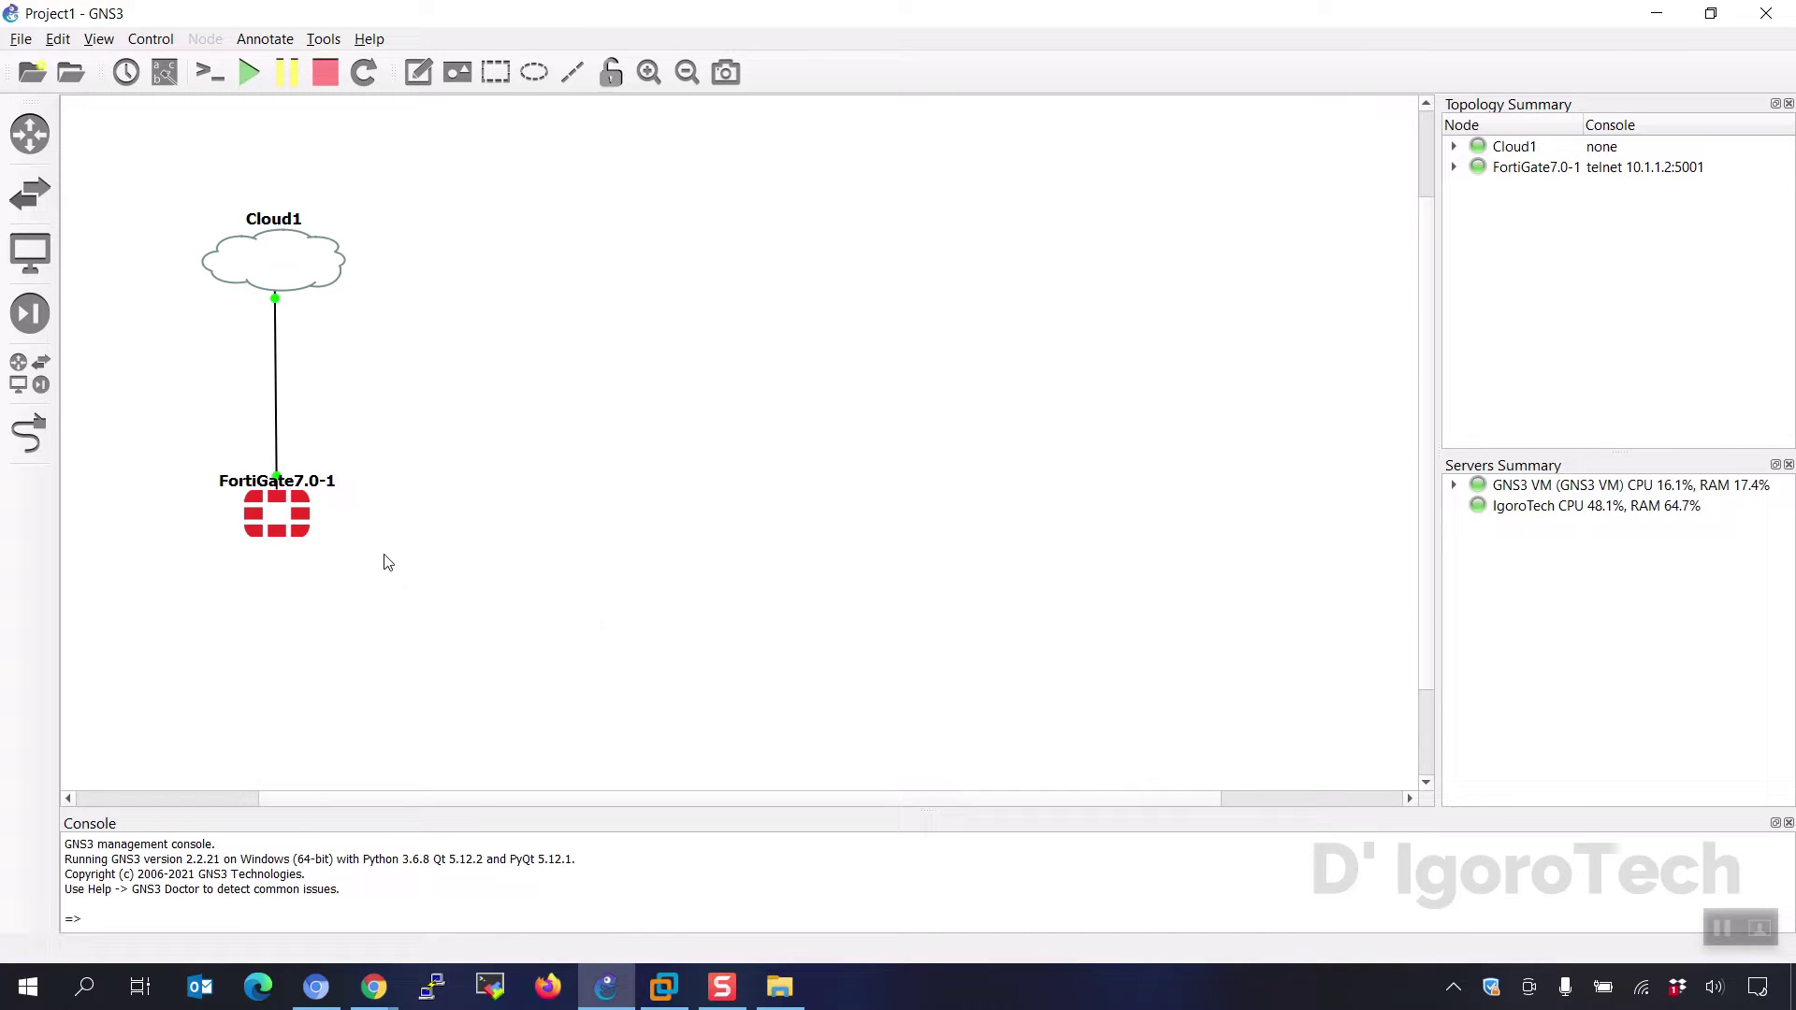
{"action": "right_click", "coordinate": [260, 529]}
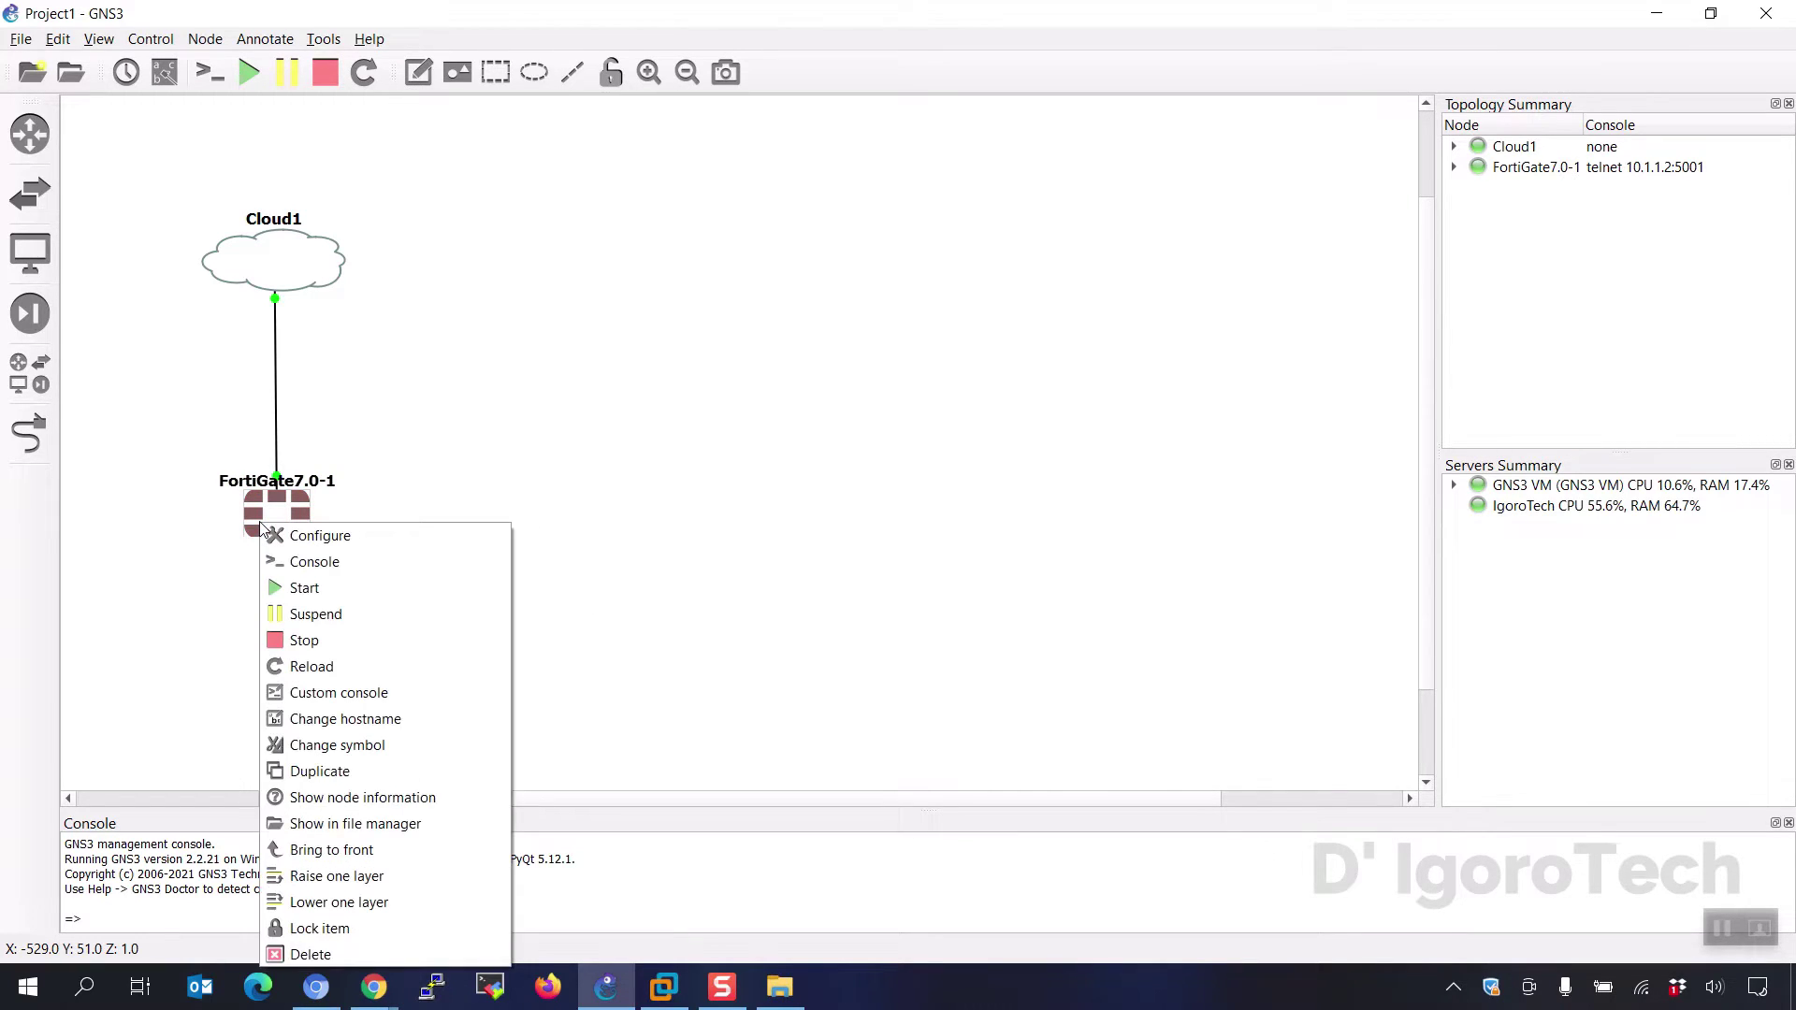
{"action": "left_click", "coordinate": [297, 561]}
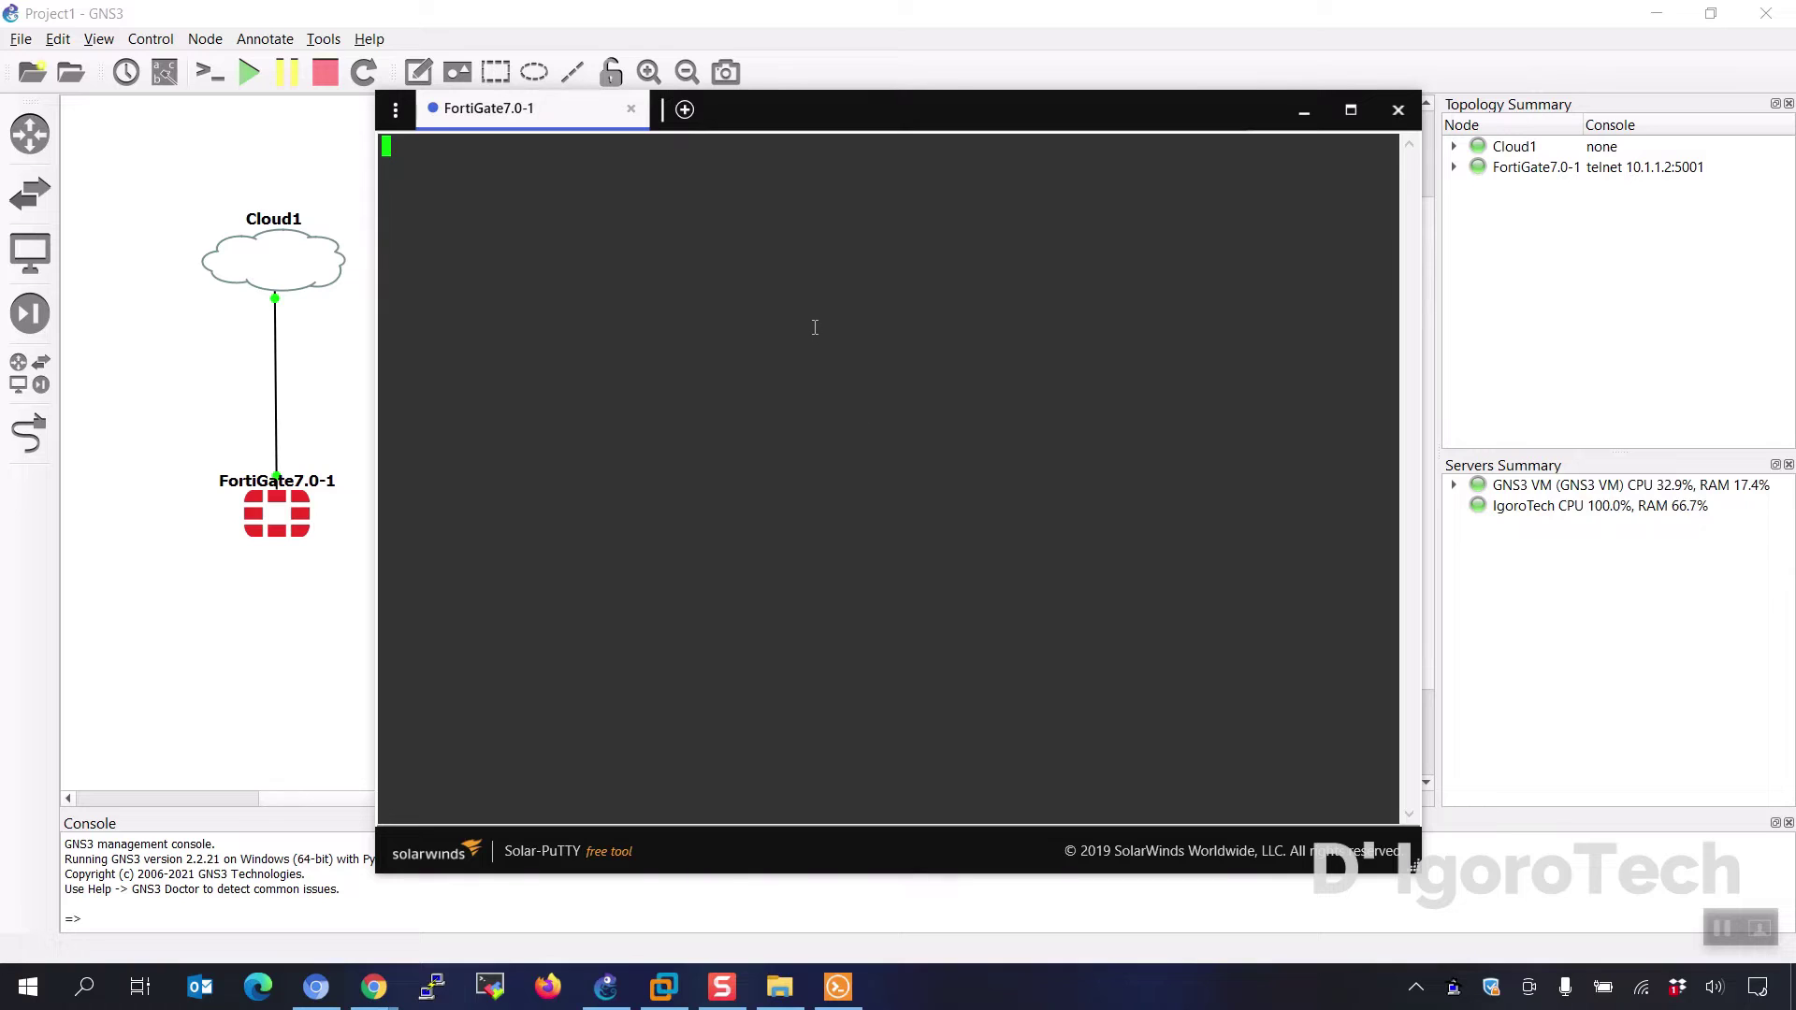
- Log into the FortiGate console as admin, then close the Solar-PuTTY window
{"action": "key", "text": "Return"}
{"action": "type", "text": "admin"}
{"action": "key", "text": "Return"}
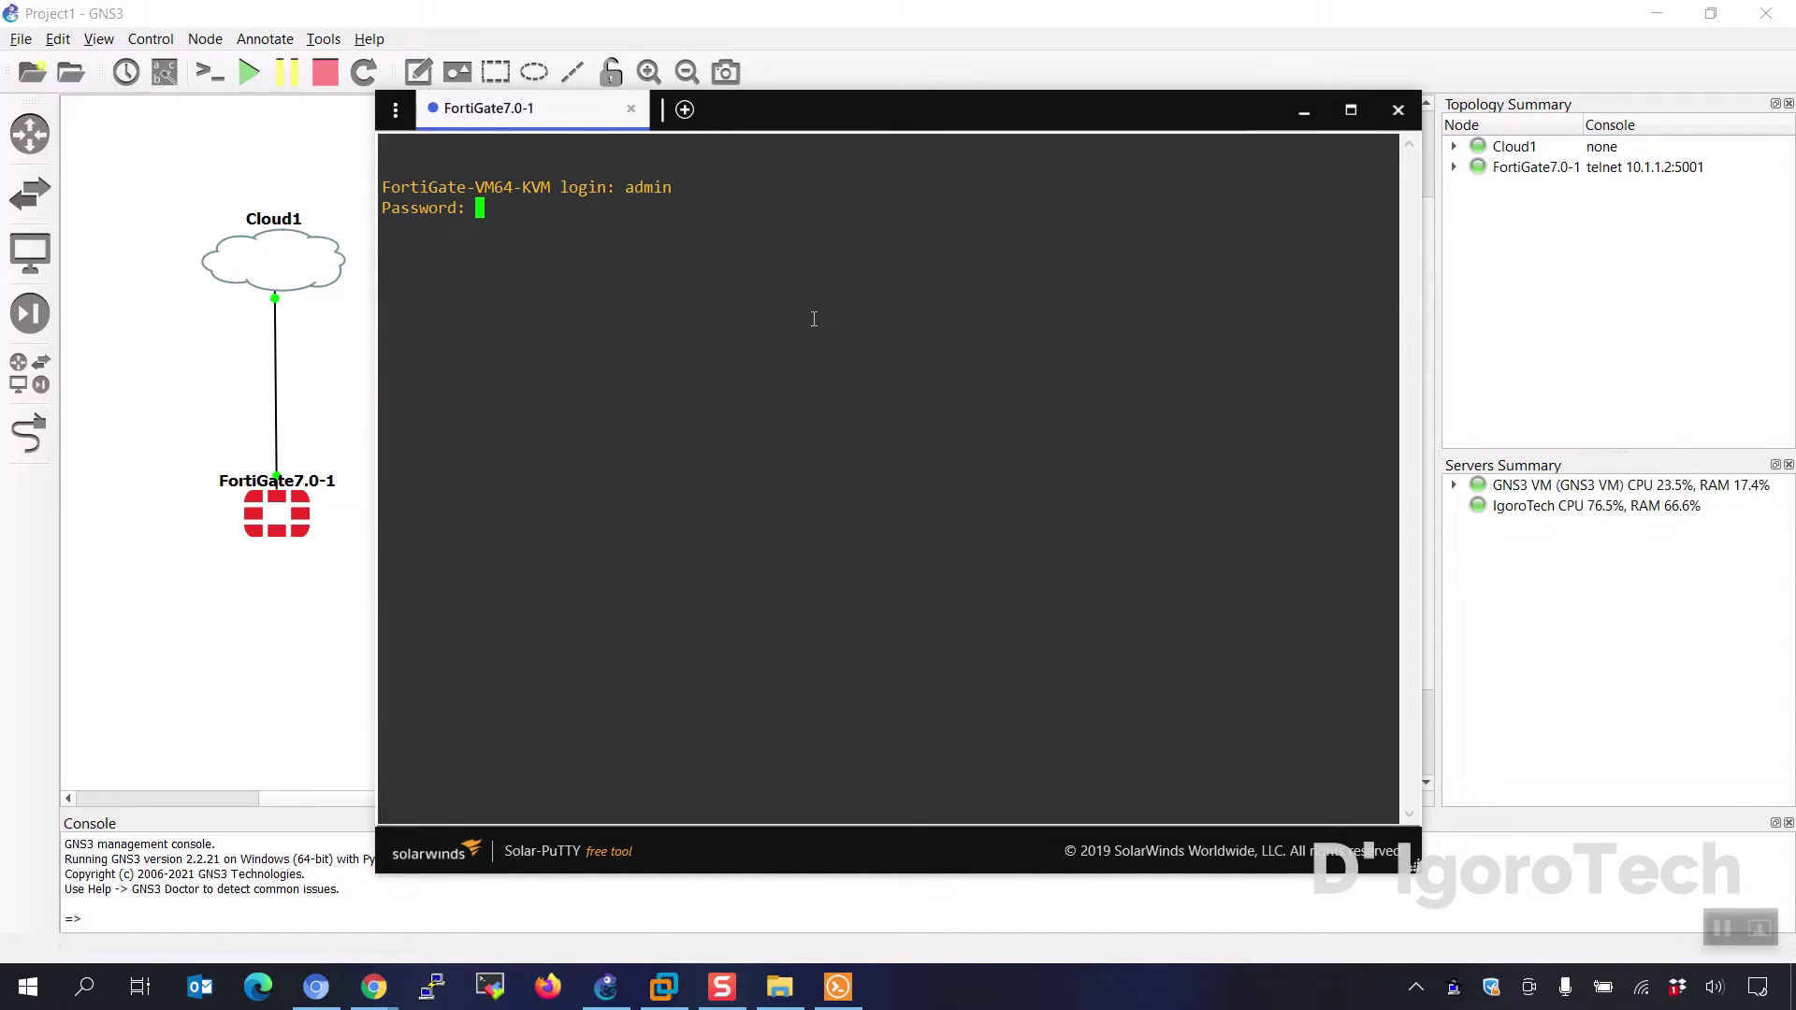
{"action": "key", "text": "Return"}
{"action": "type", "text": "adm"}
{"action": "key", "text": "BackSpace"}
{"action": "key", "text": "BackSpace"}
{"action": "key", "text": "BackSpace"}
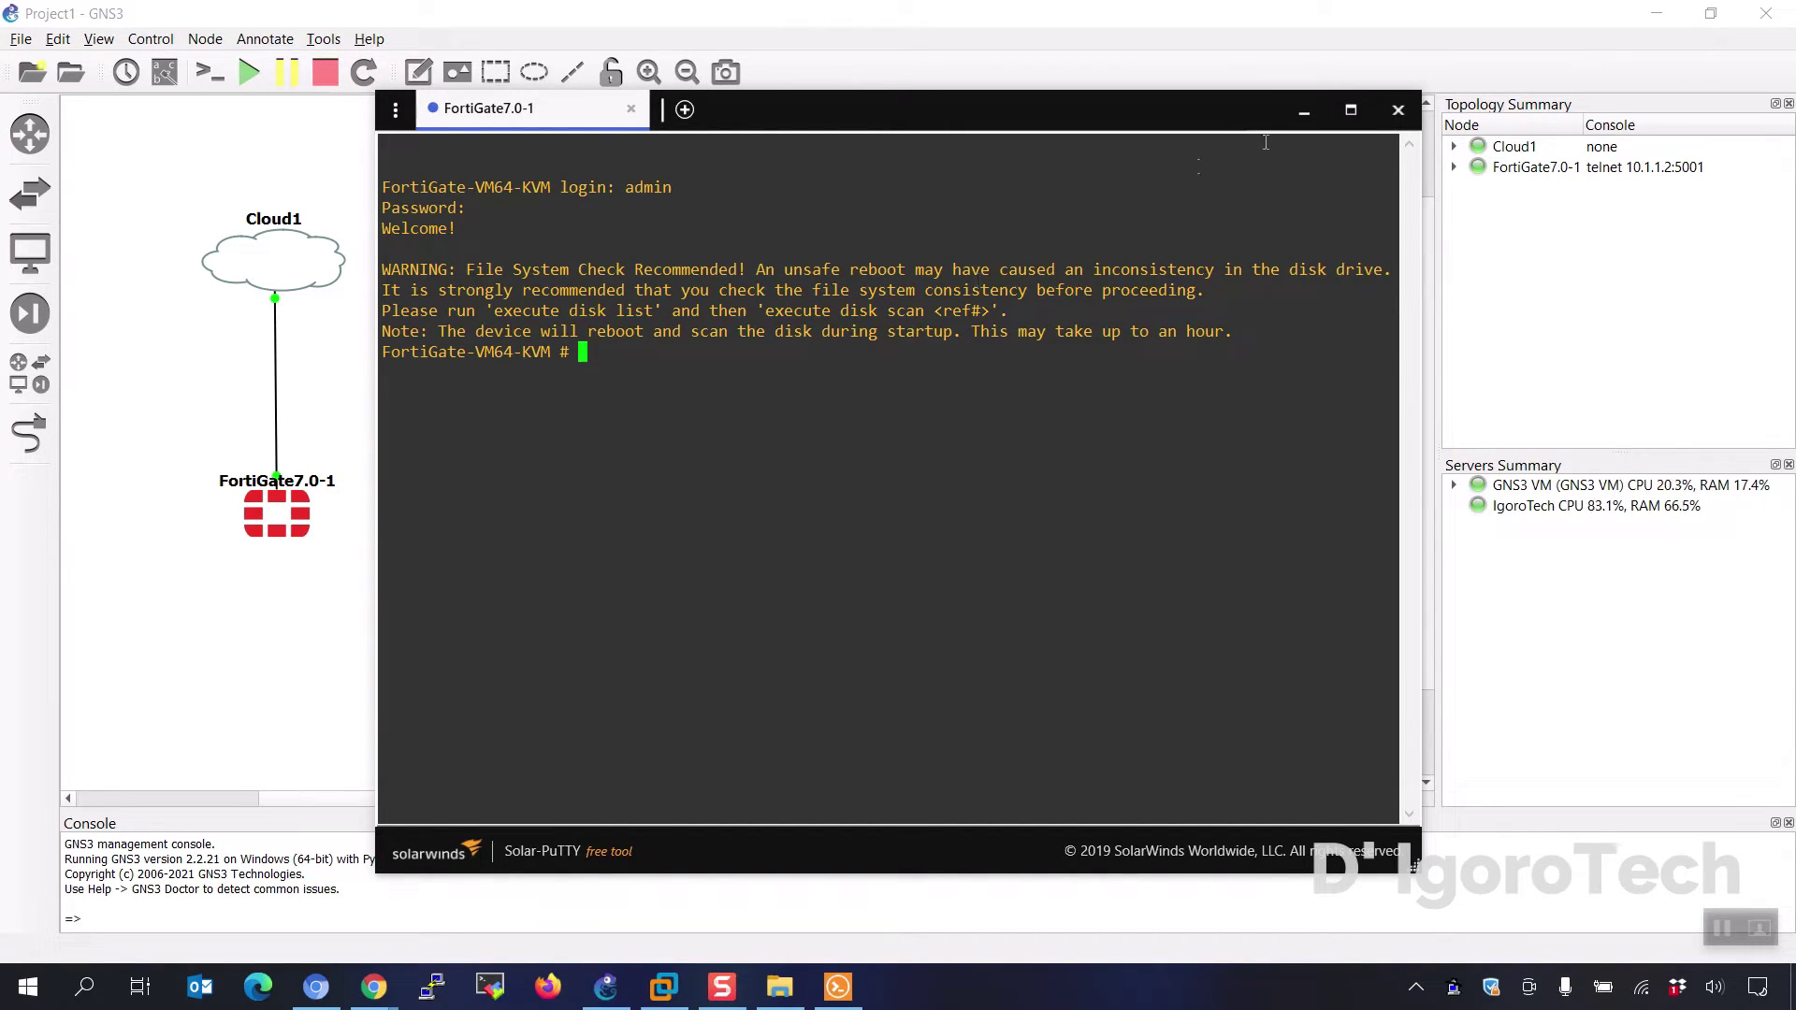
{"action": "left_click", "coordinate": [1396, 110]}
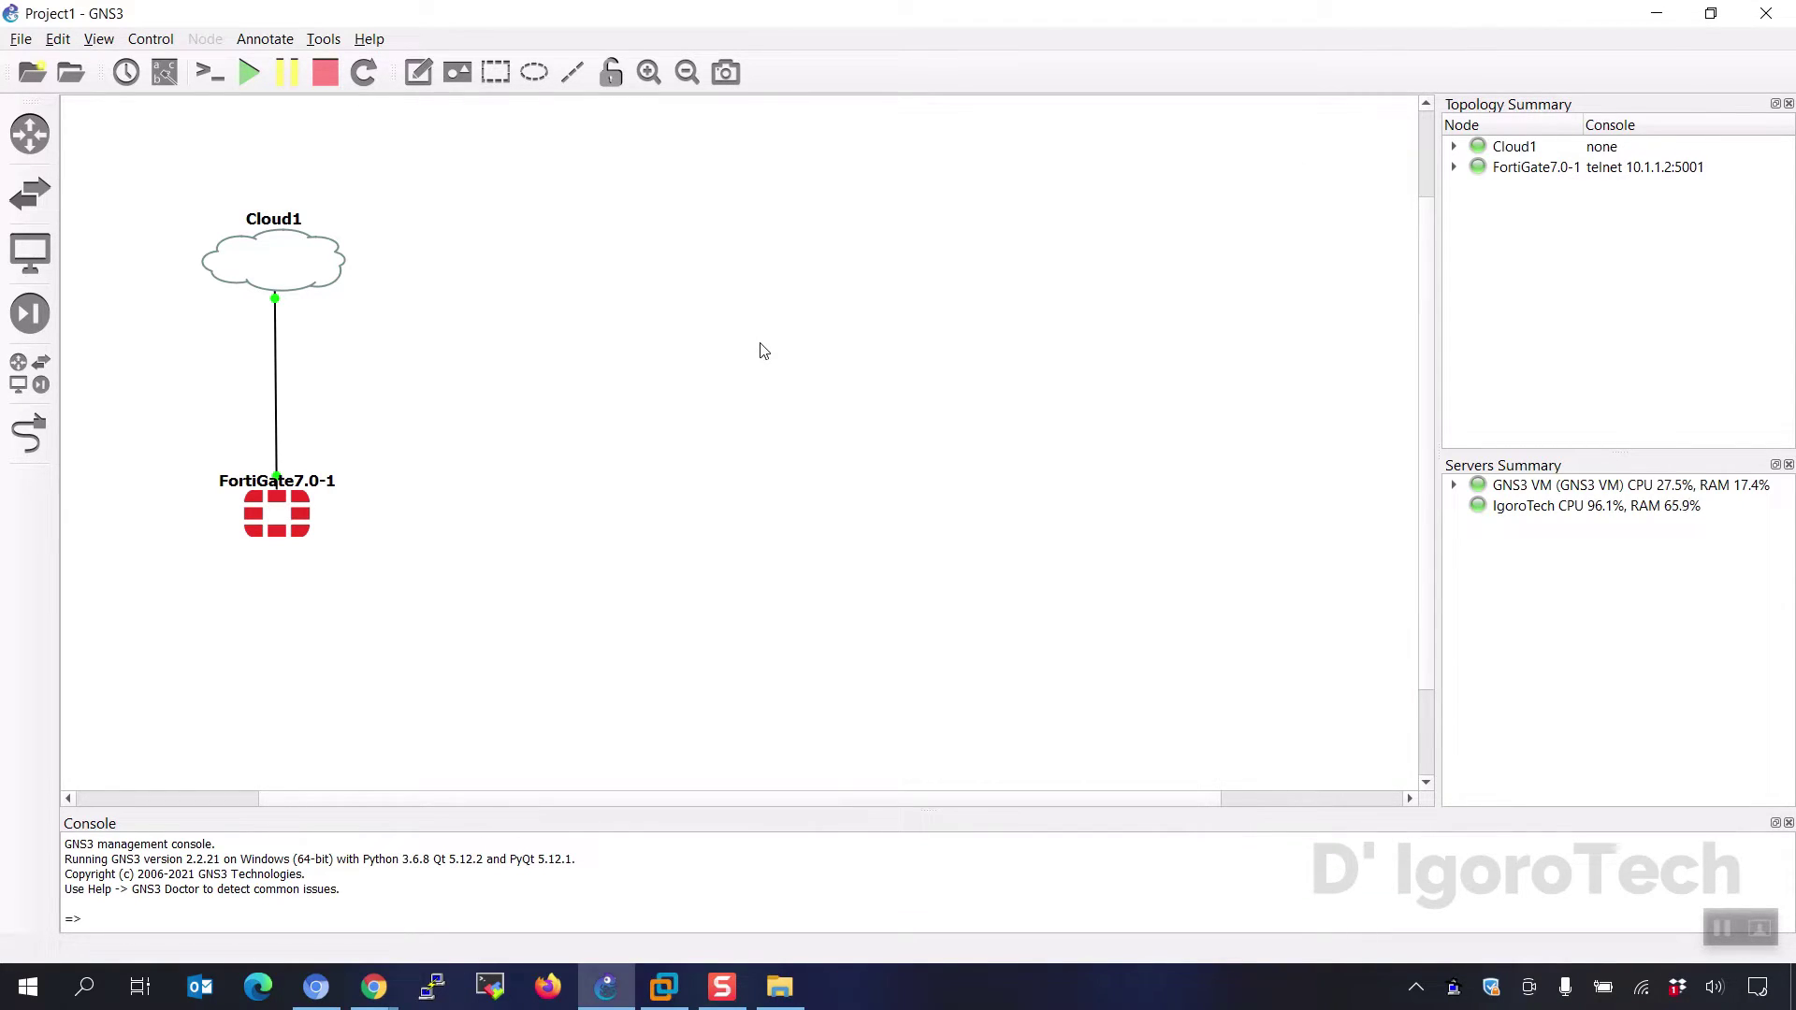
- Set the Telnet console command to the Putty (normal standalone version) preset and save
{"action": "left_click", "coordinate": [60, 41]}
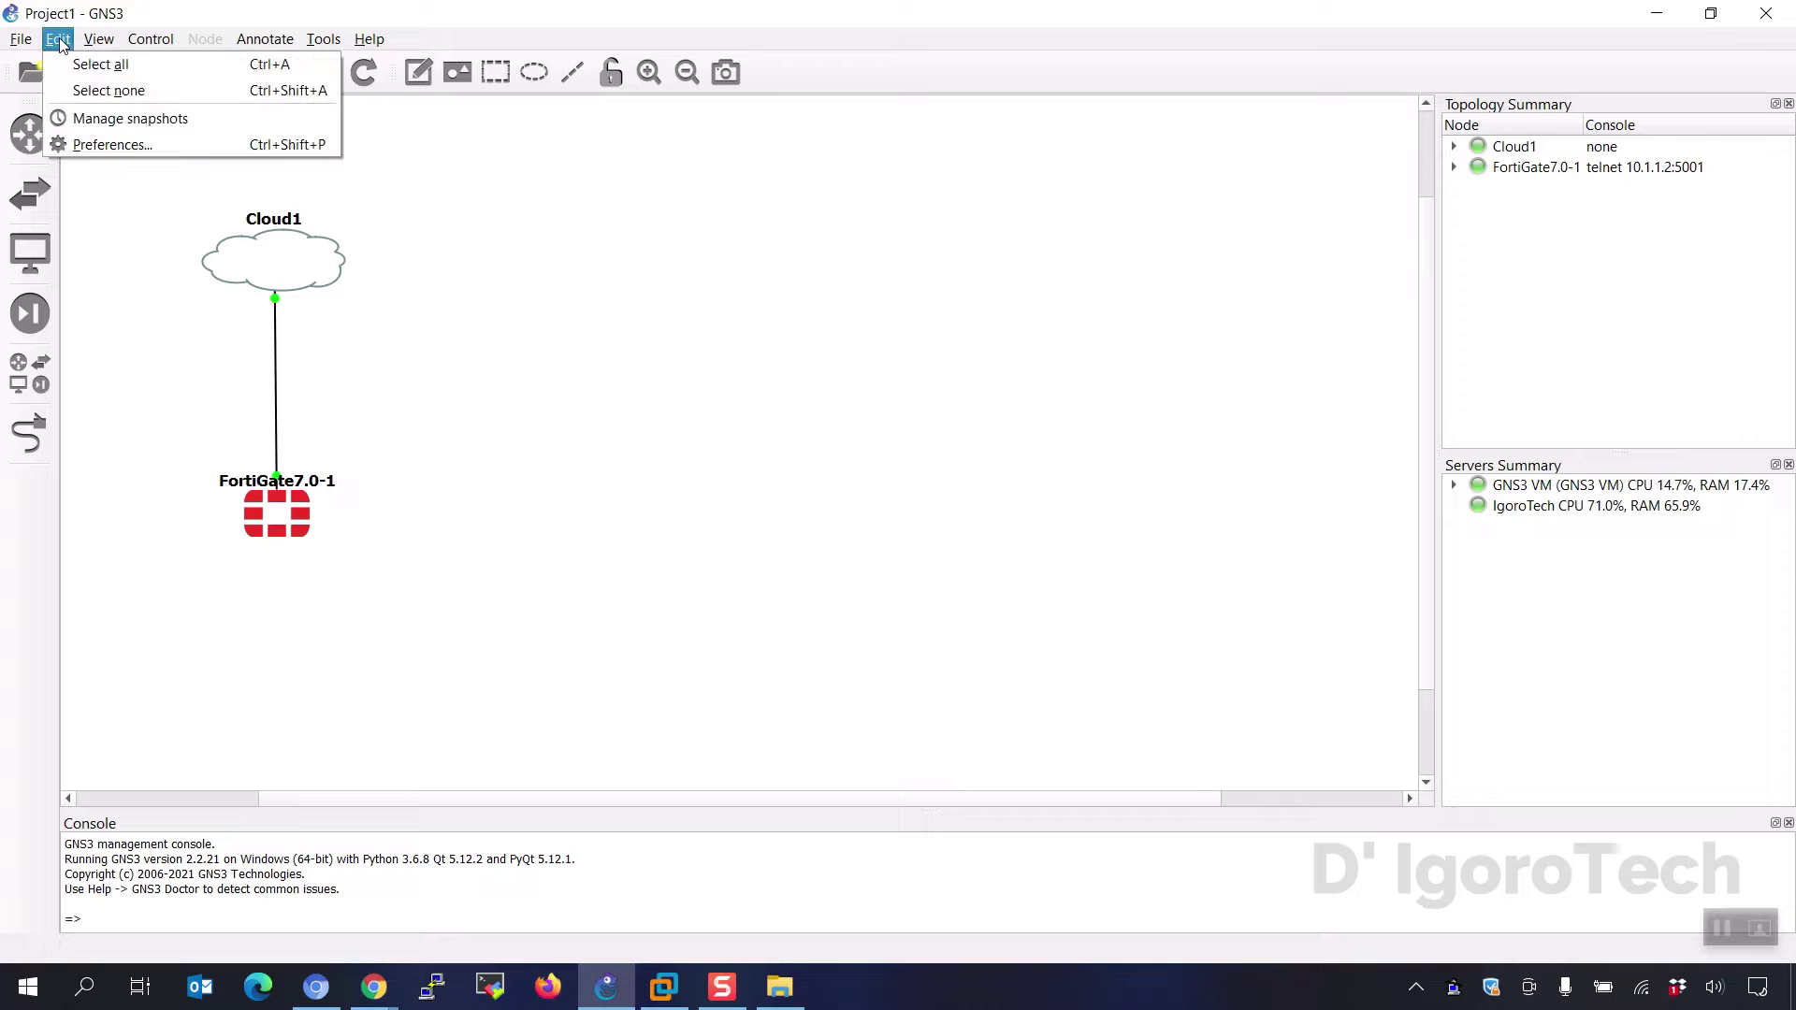
{"action": "left_click", "coordinate": [87, 146]}
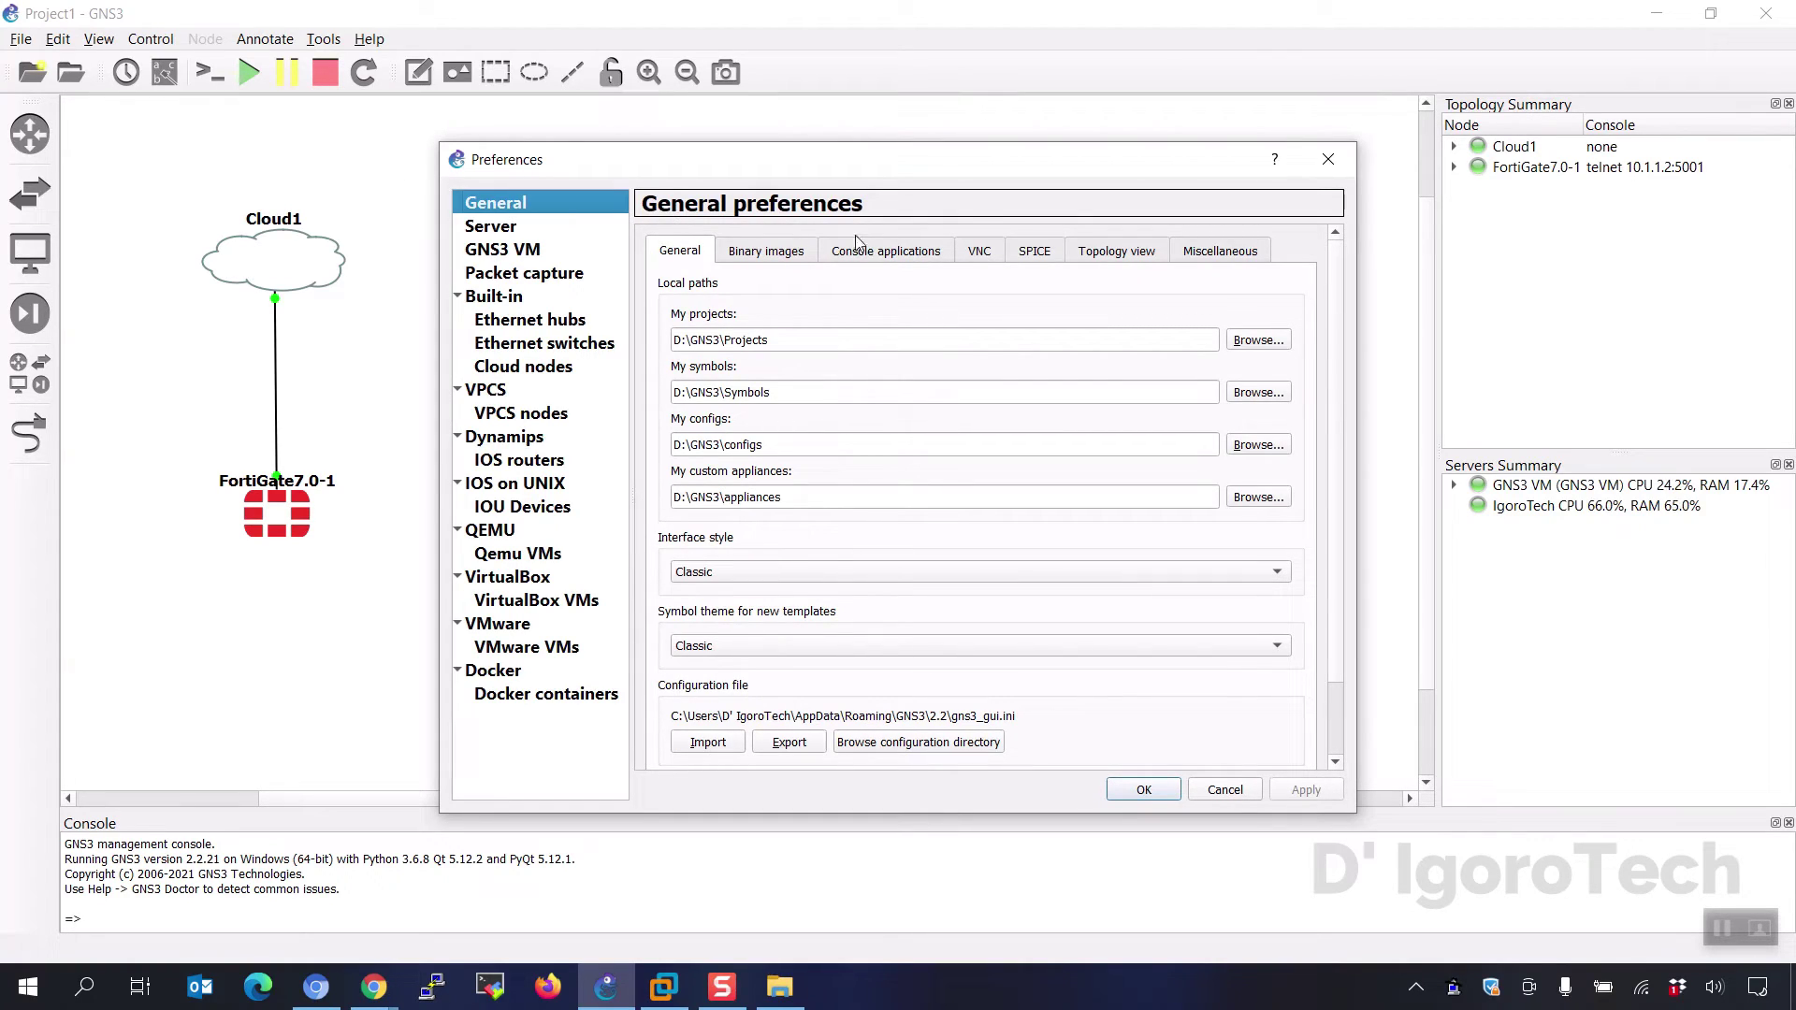
{"action": "left_click", "coordinate": [891, 258]}
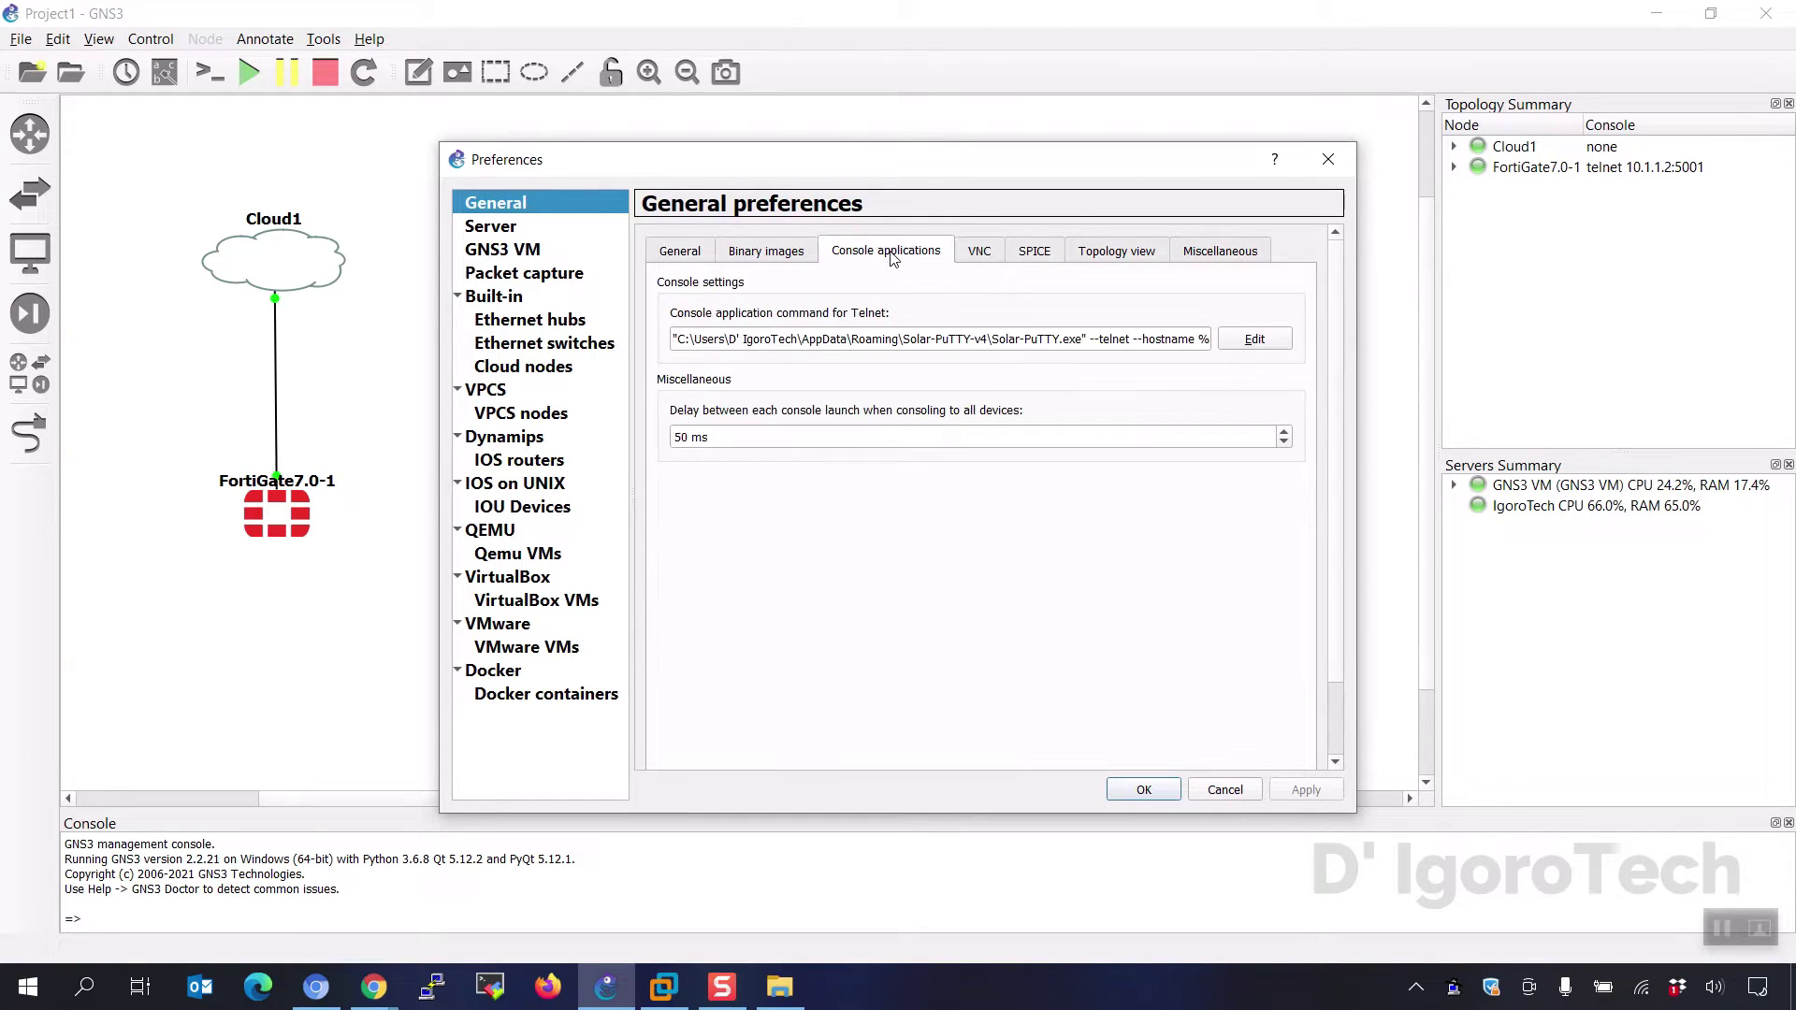
{"action": "left_click", "coordinate": [1253, 343]}
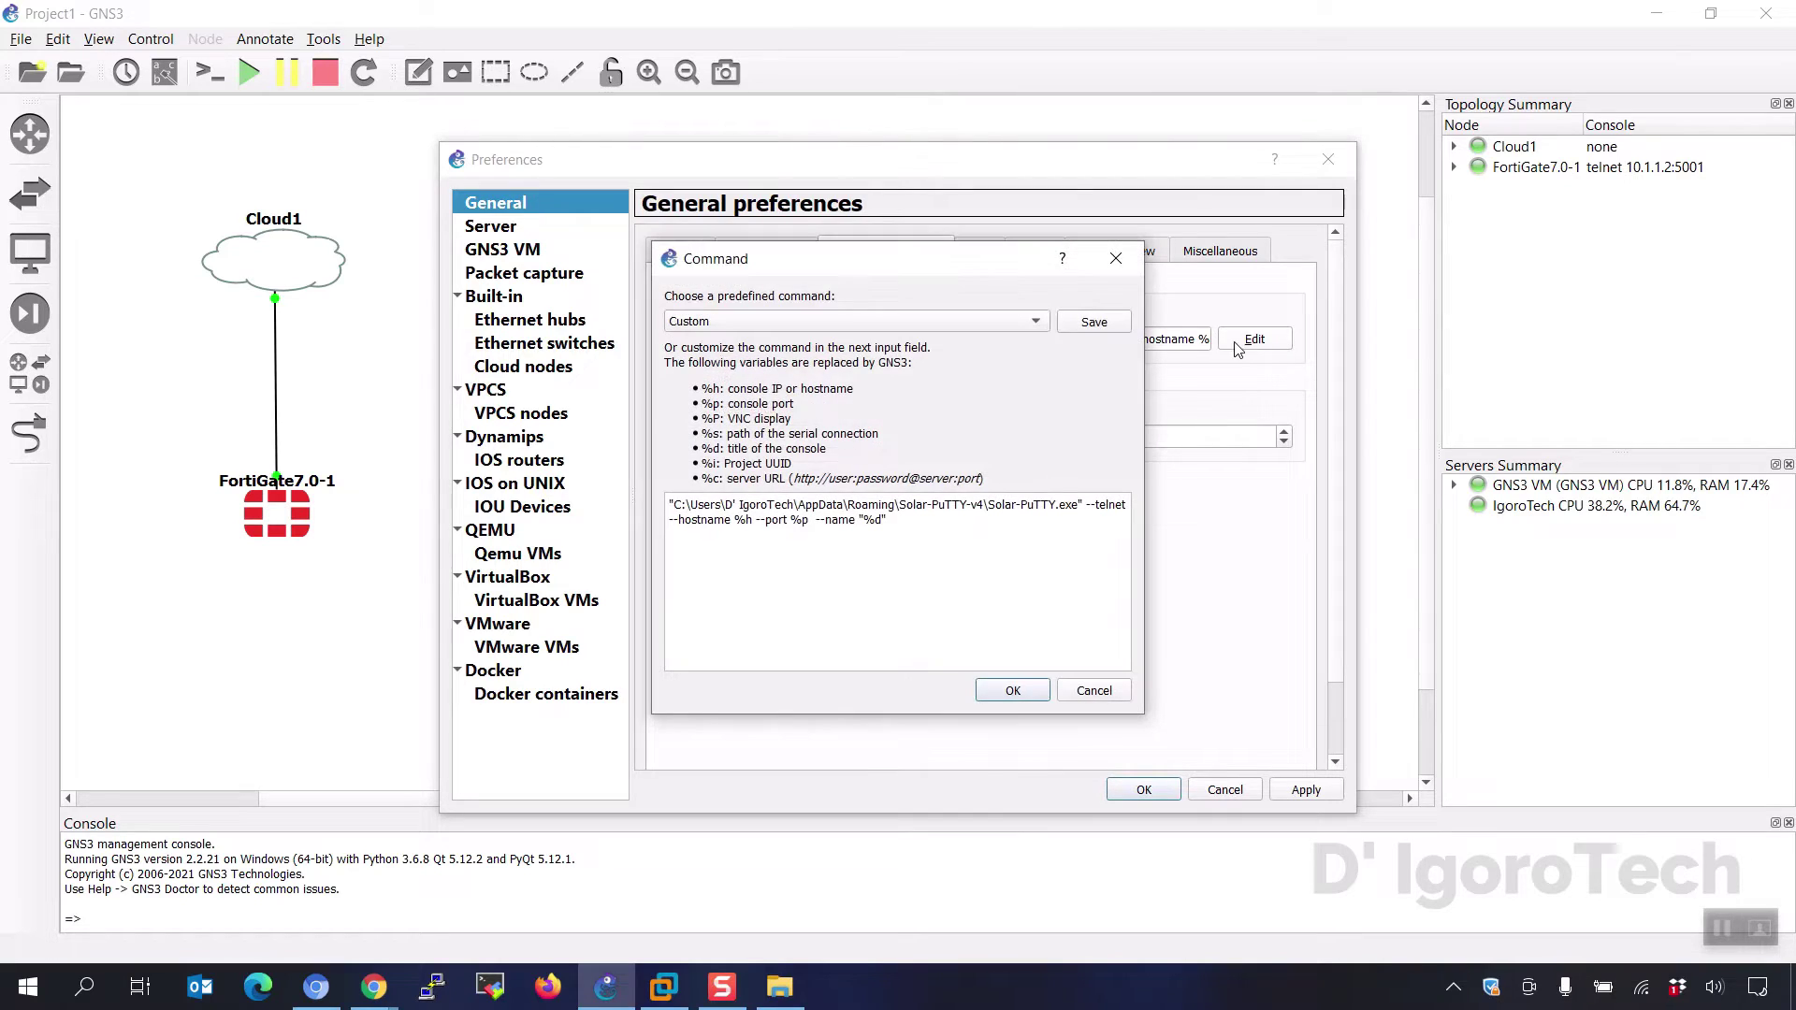
{"action": "left_click", "coordinate": [952, 324]}
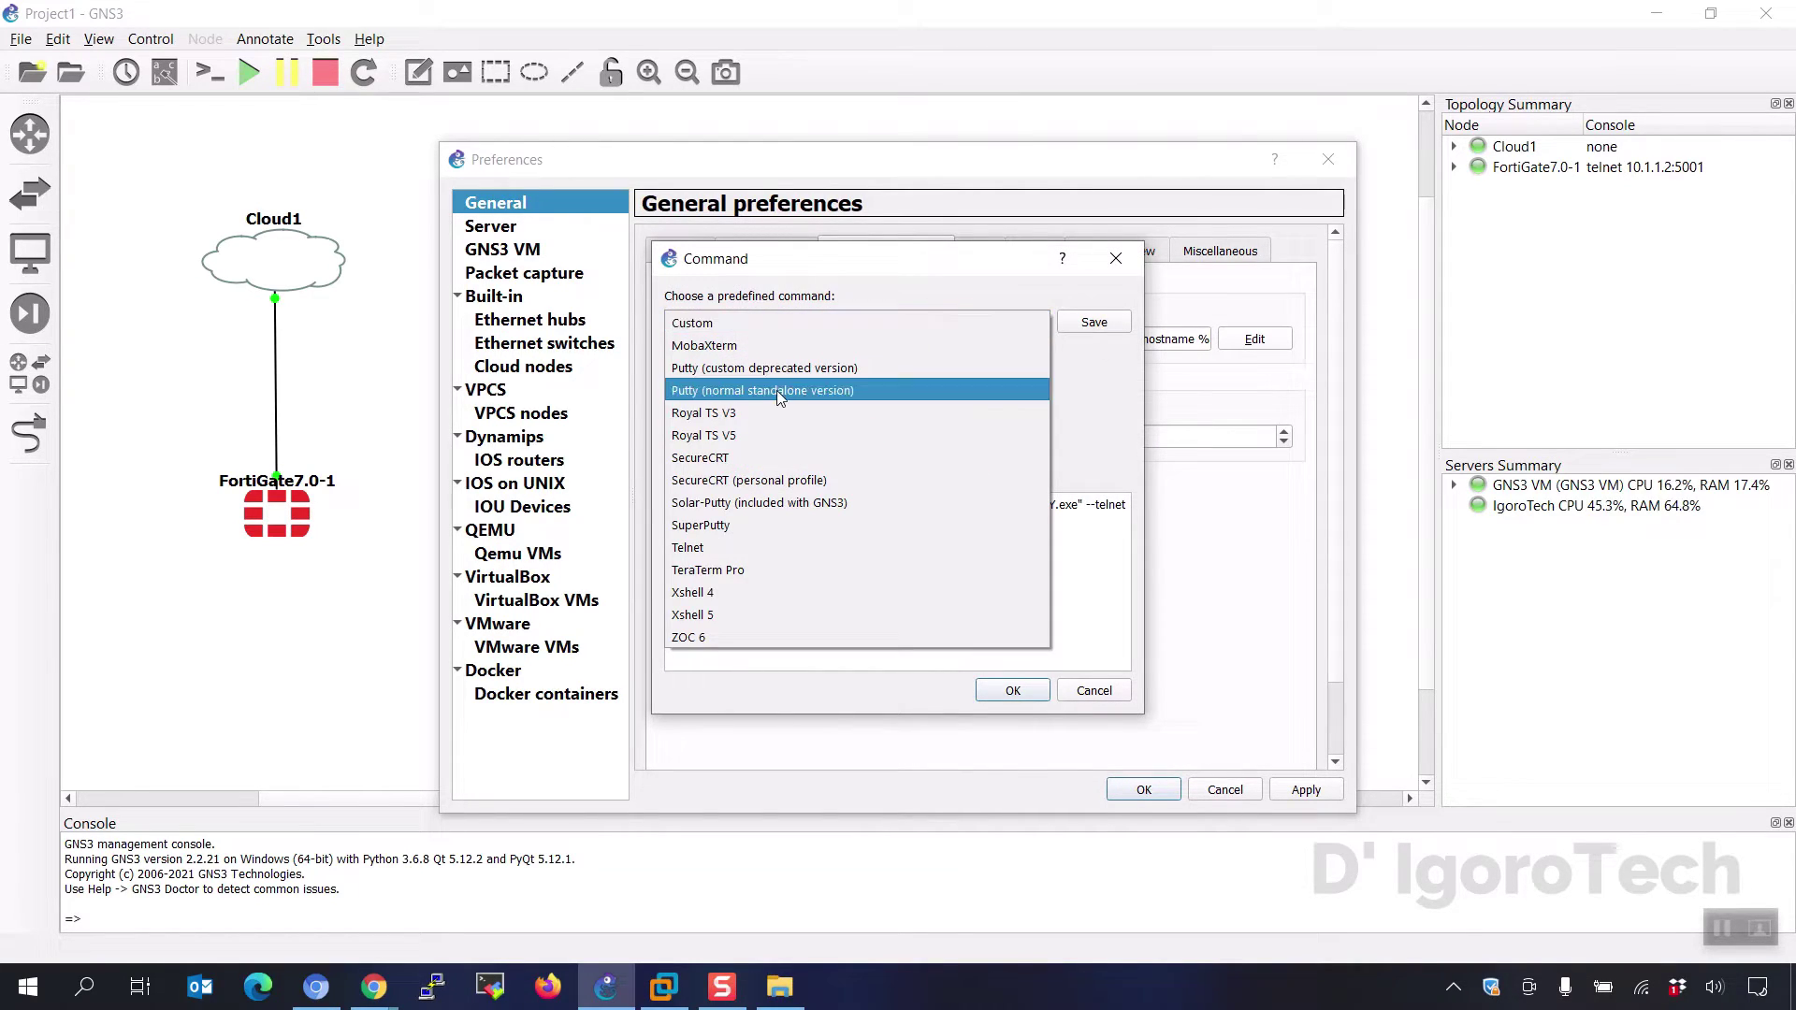
{"action": "left_click", "coordinate": [687, 397]}
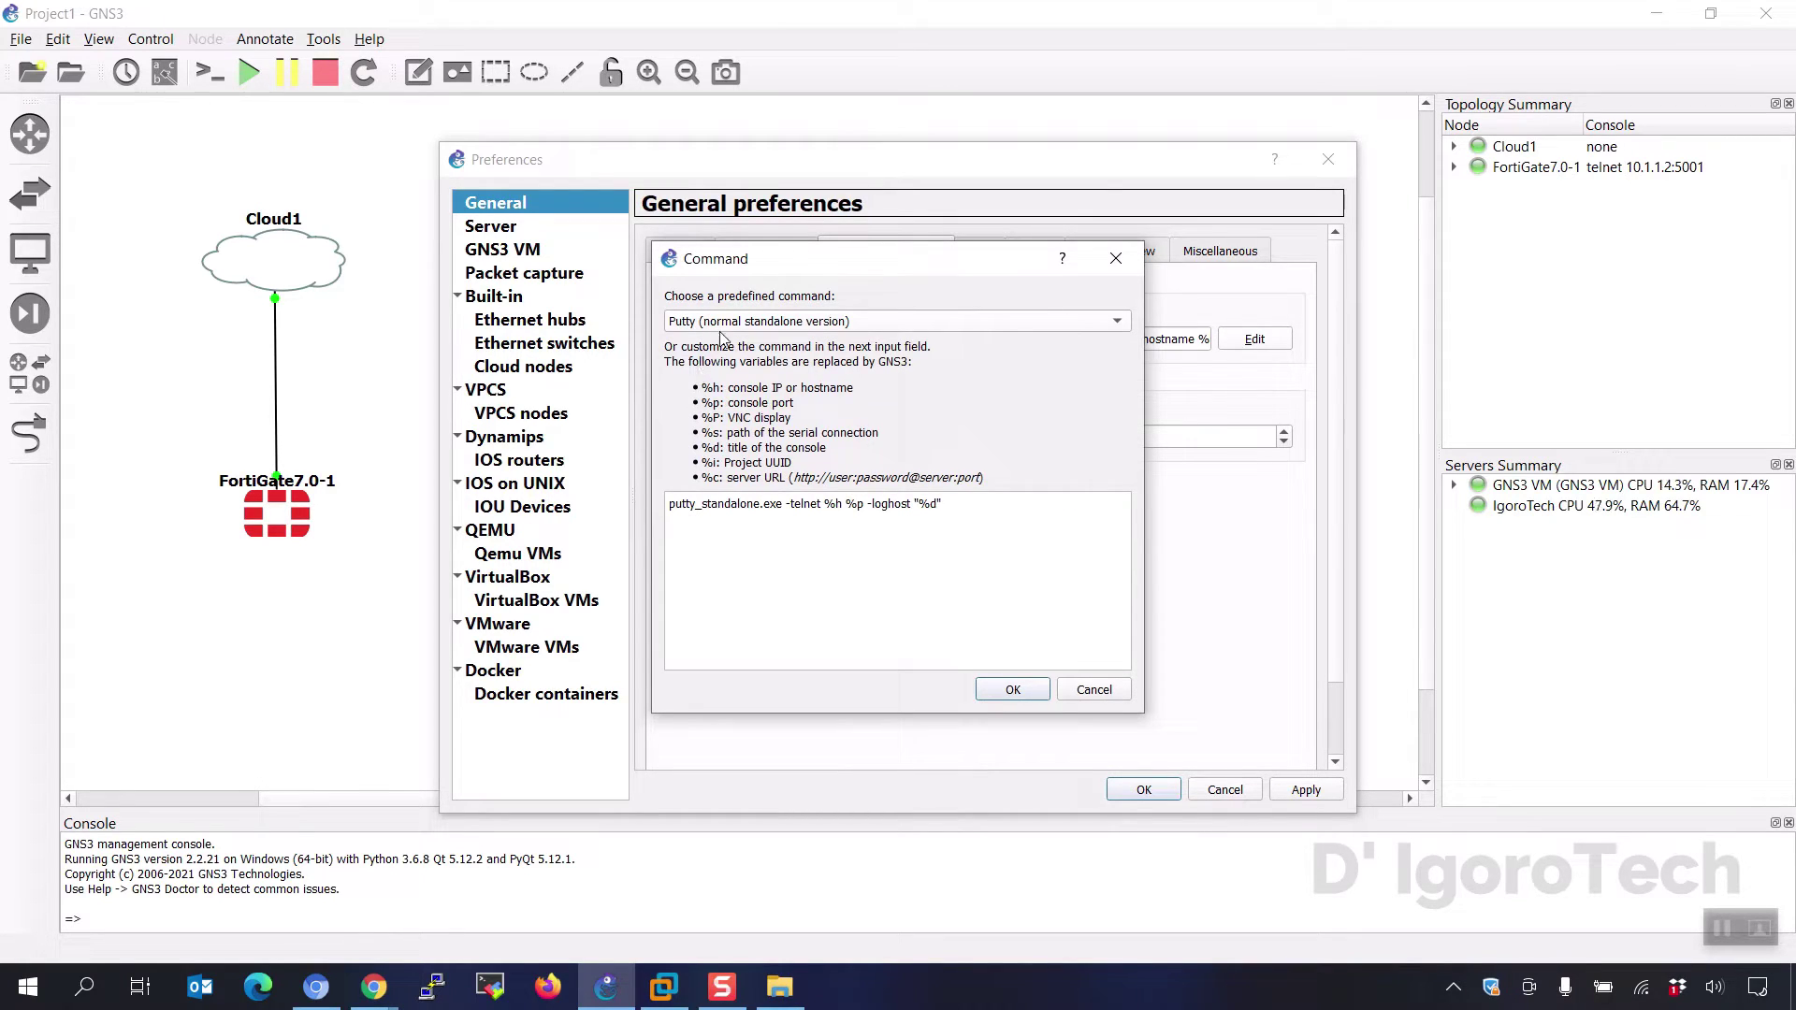
{"action": "left_click", "coordinate": [1010, 692]}
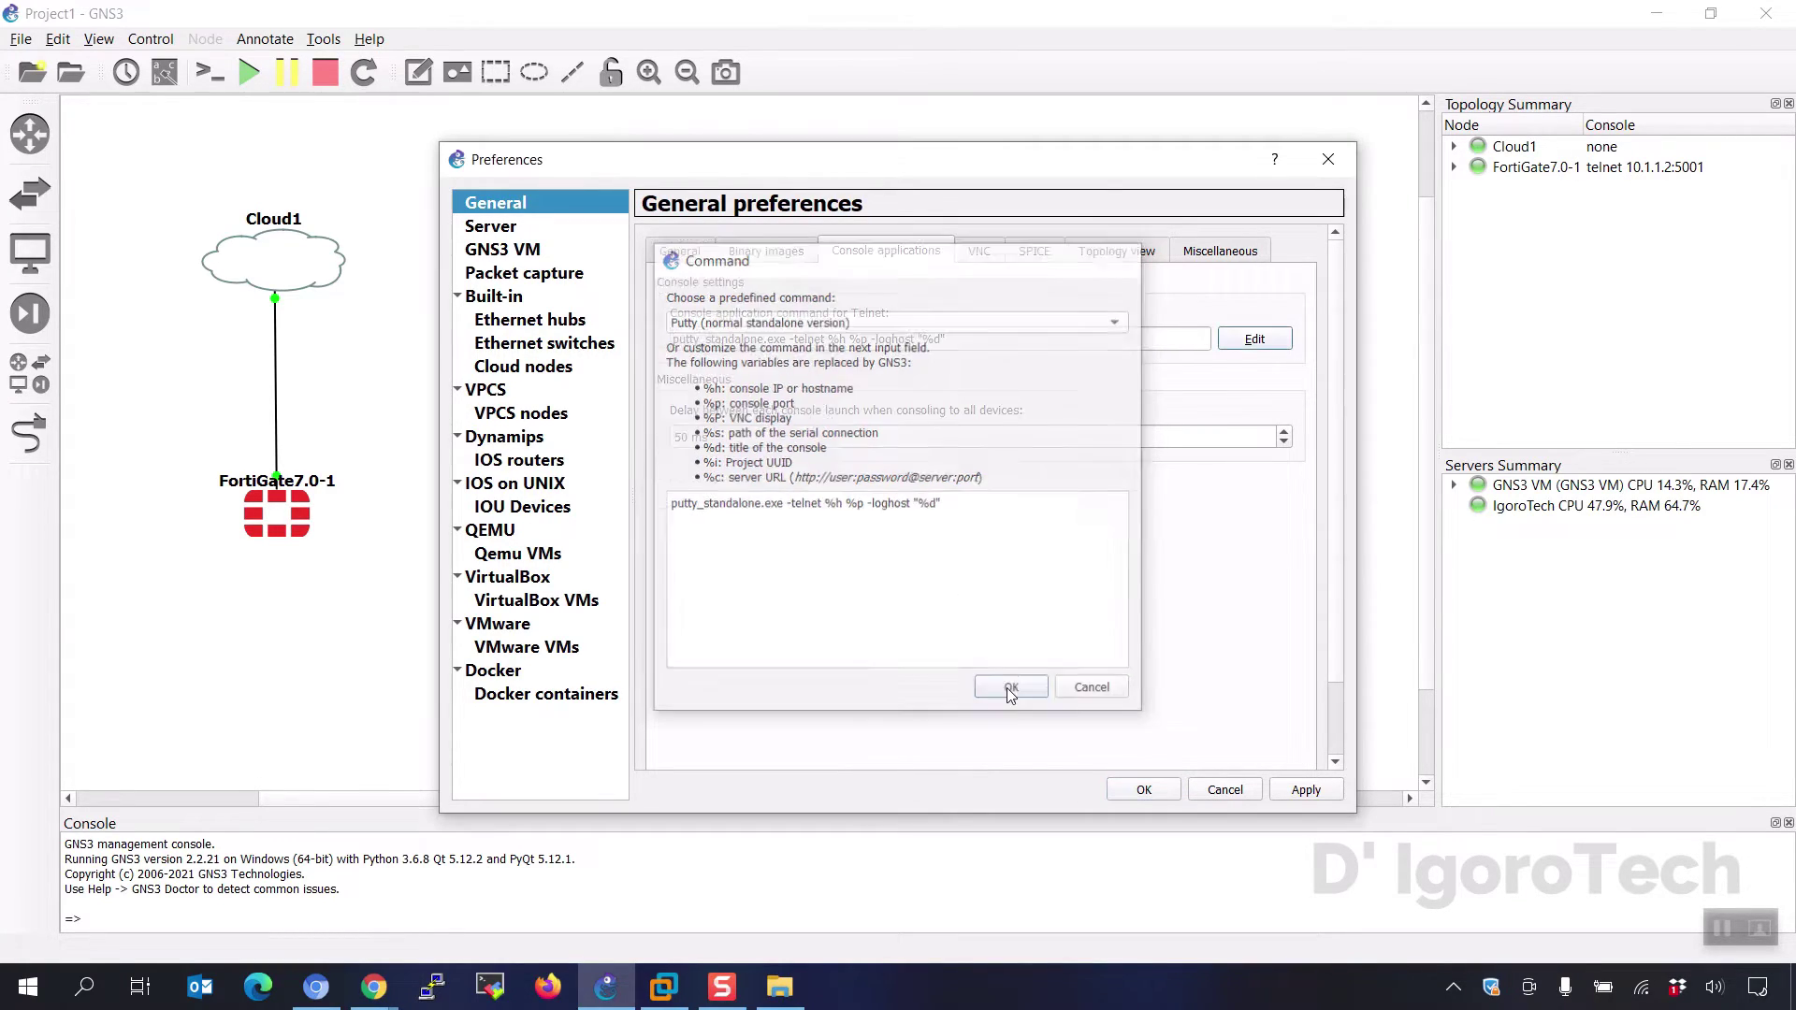
{"action": "left_click", "coordinate": [1145, 790]}
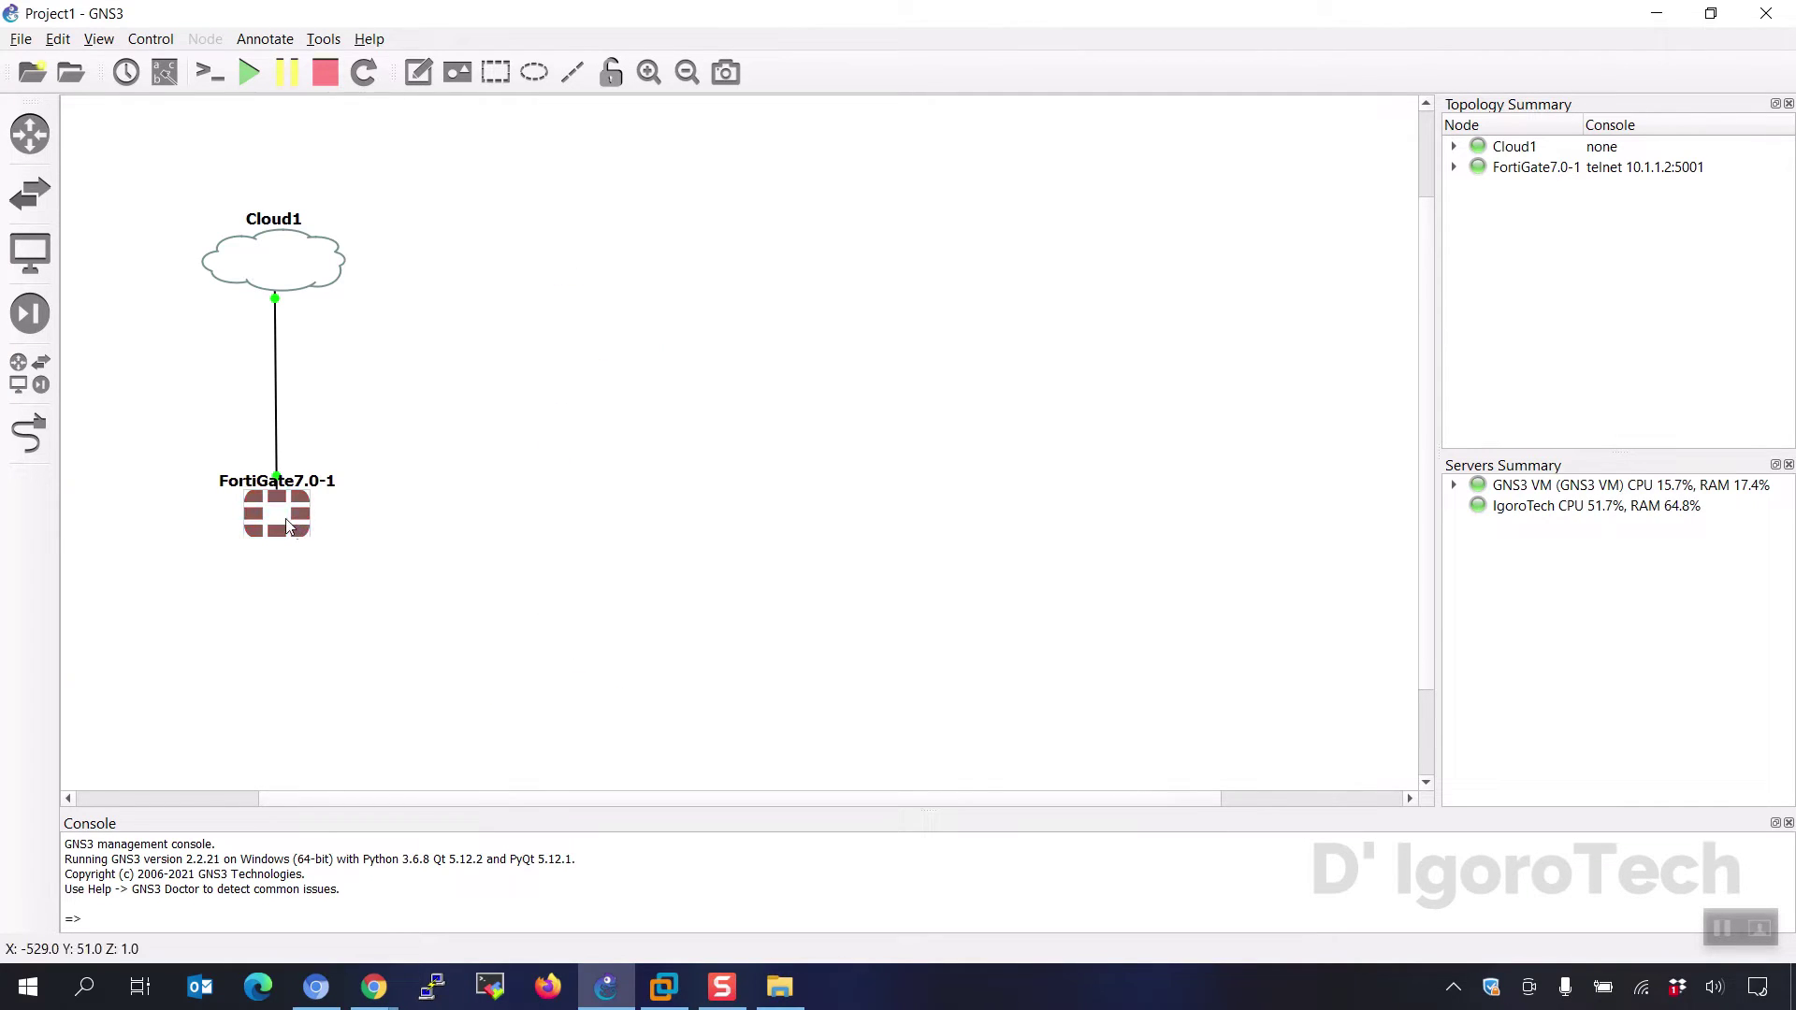
{"action": "right_click", "coordinate": [285, 520]}
{"action": "left_click", "coordinate": [326, 558]}
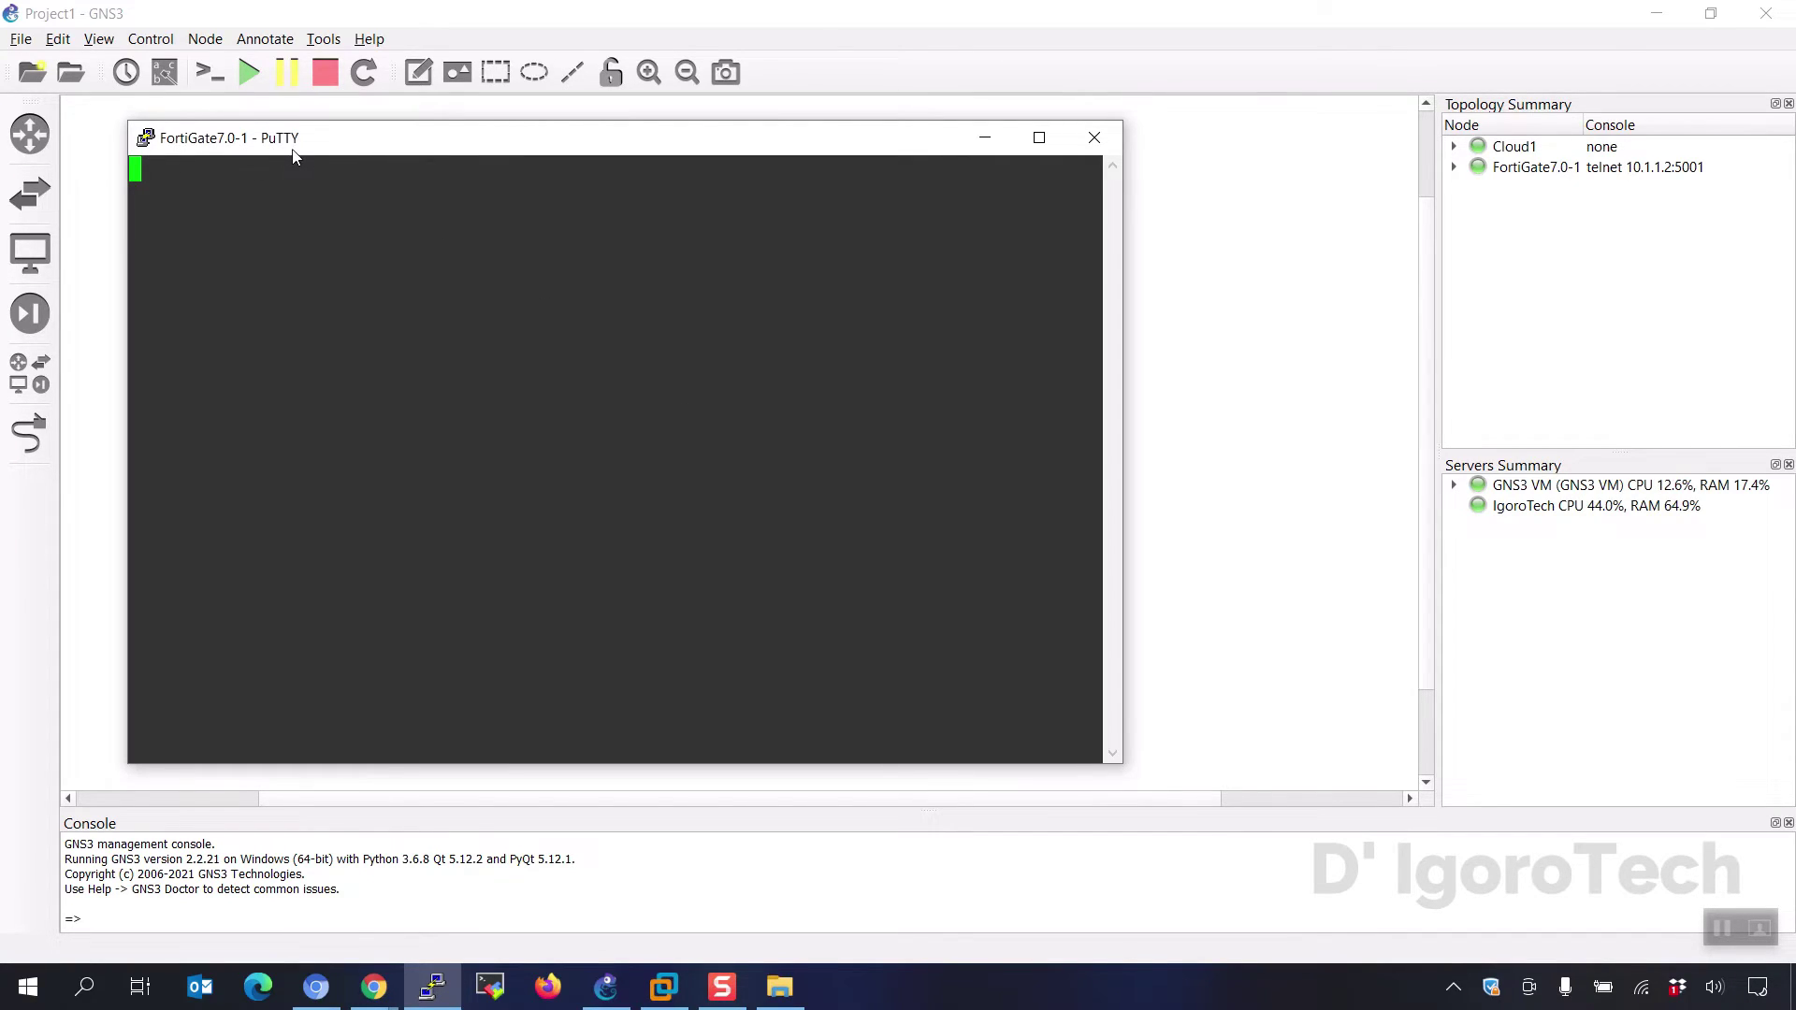
{"action": "key", "text": "Return"}
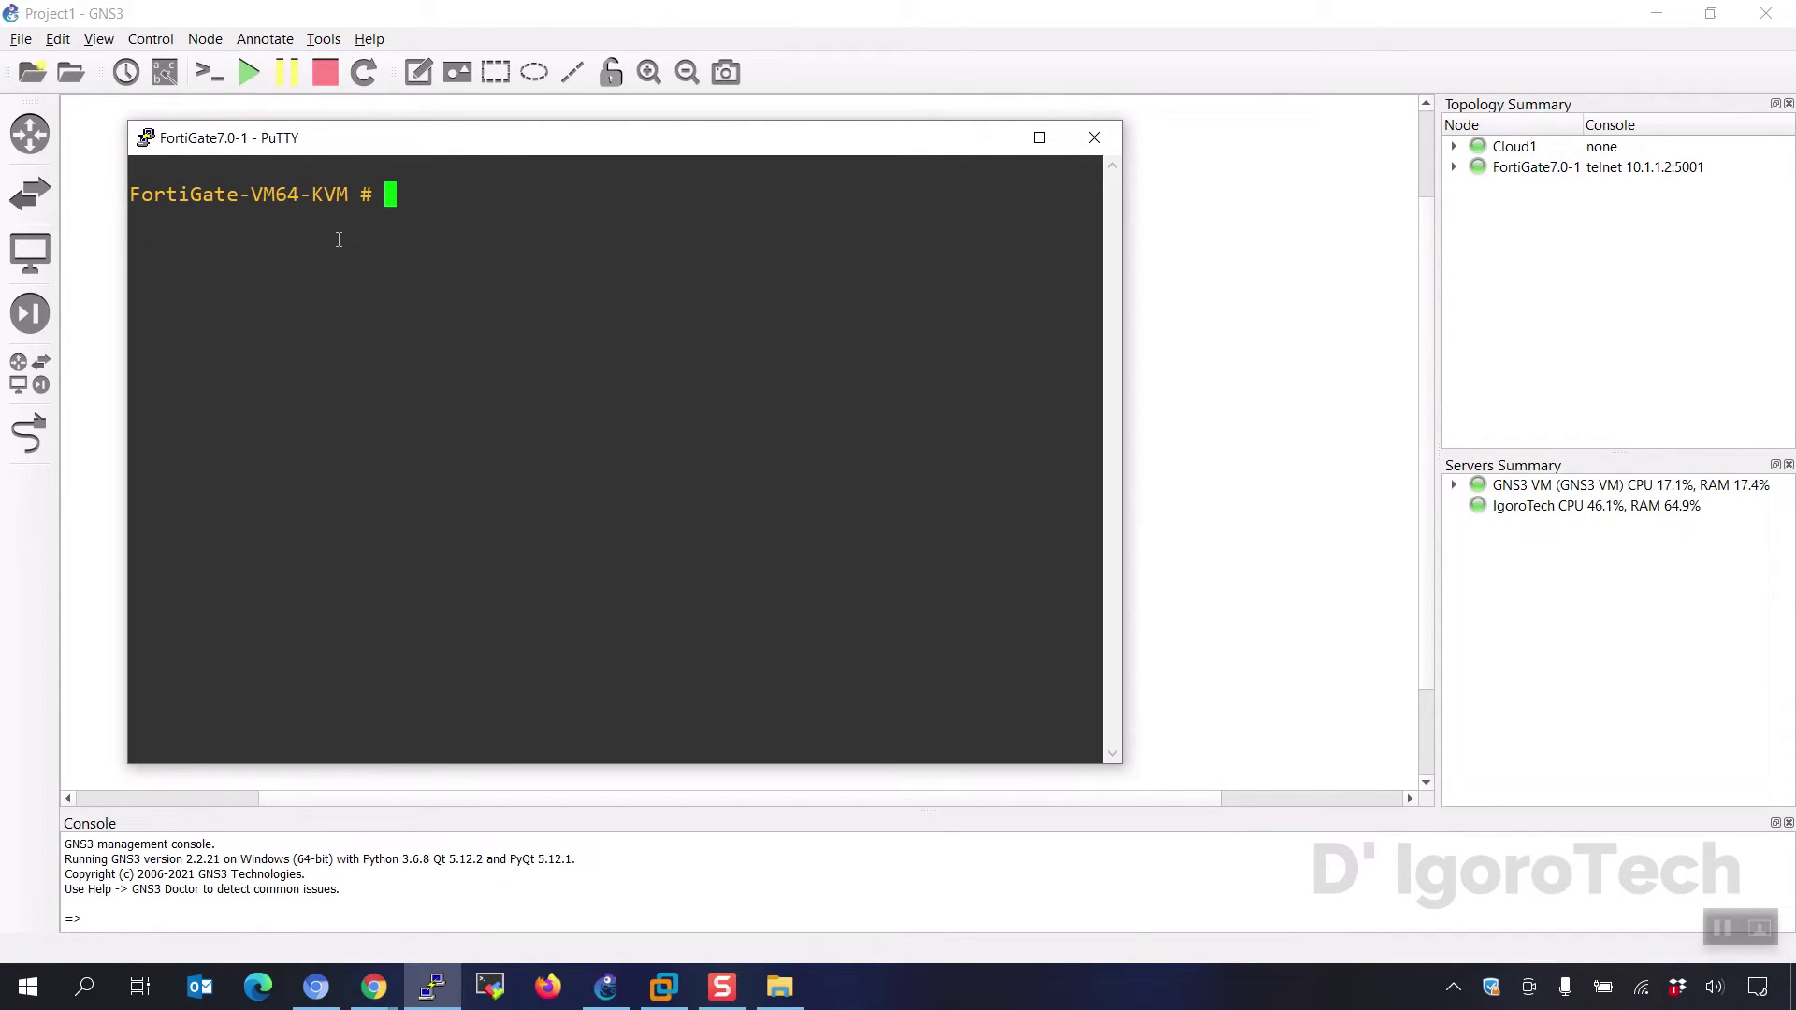
{"action": "type", "text": "admin"}
{"action": "key", "text": "Return"}
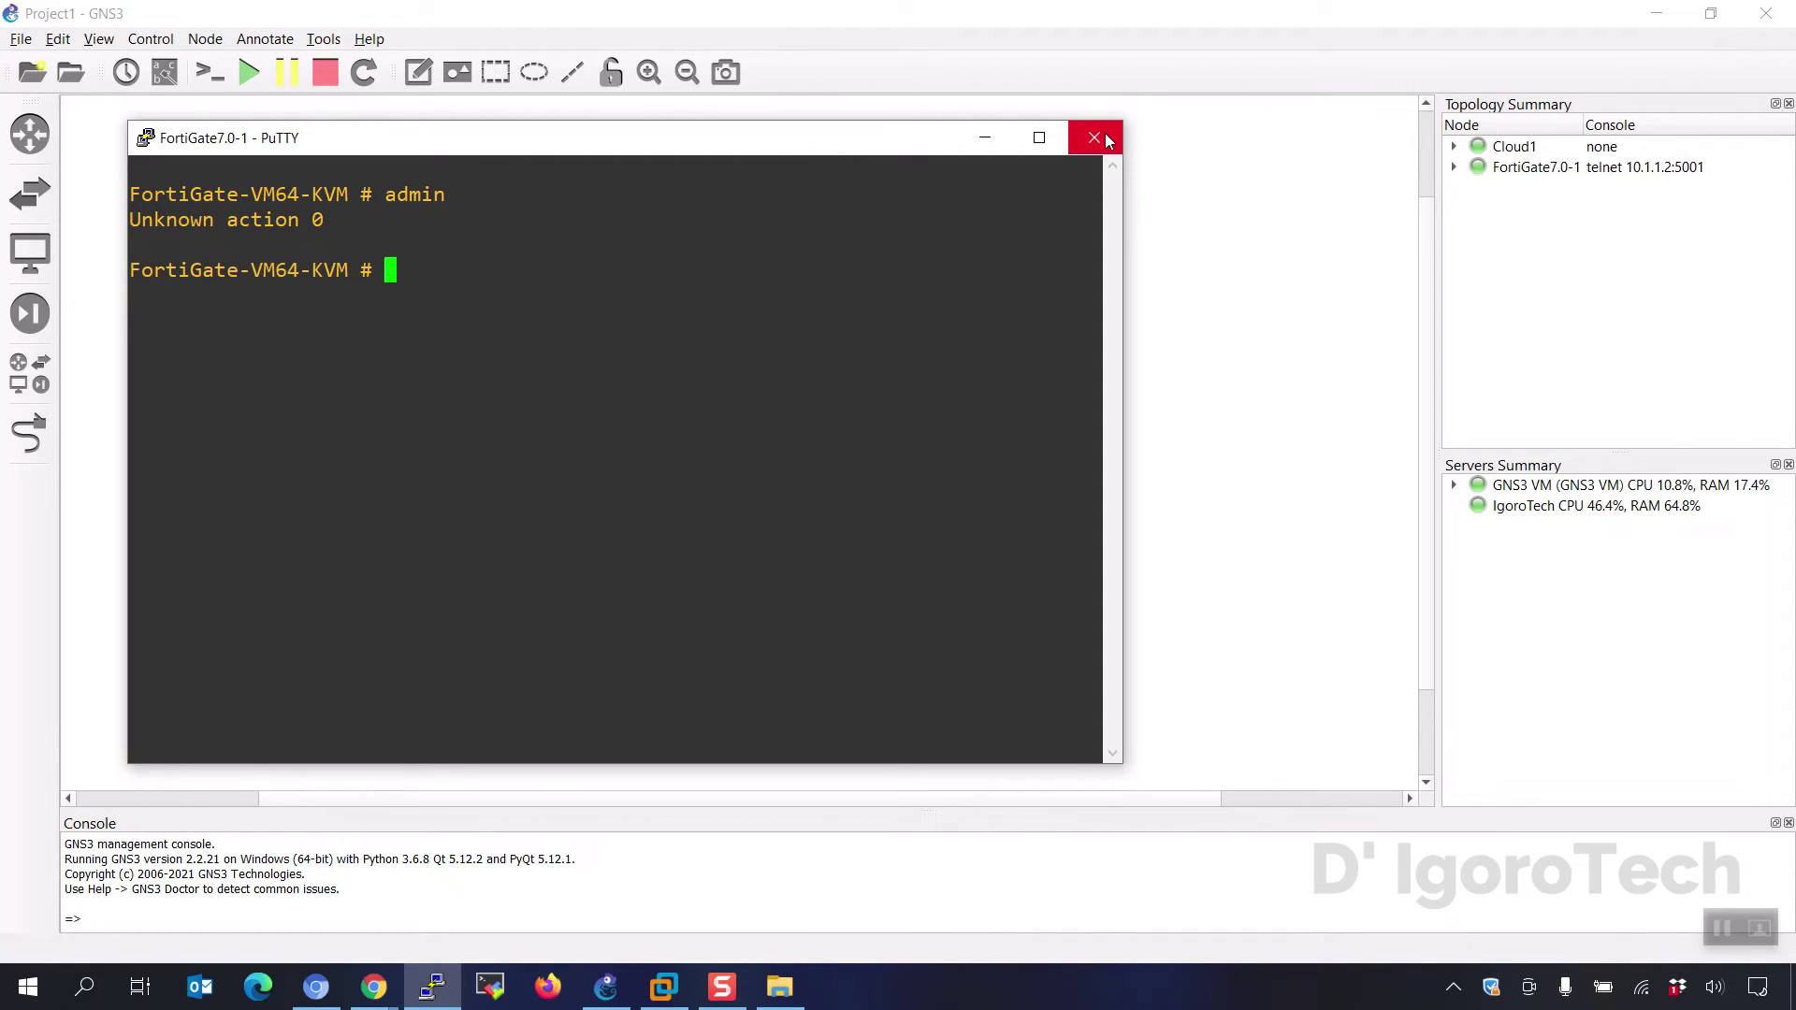
{"action": "left_click", "coordinate": [1107, 140]}
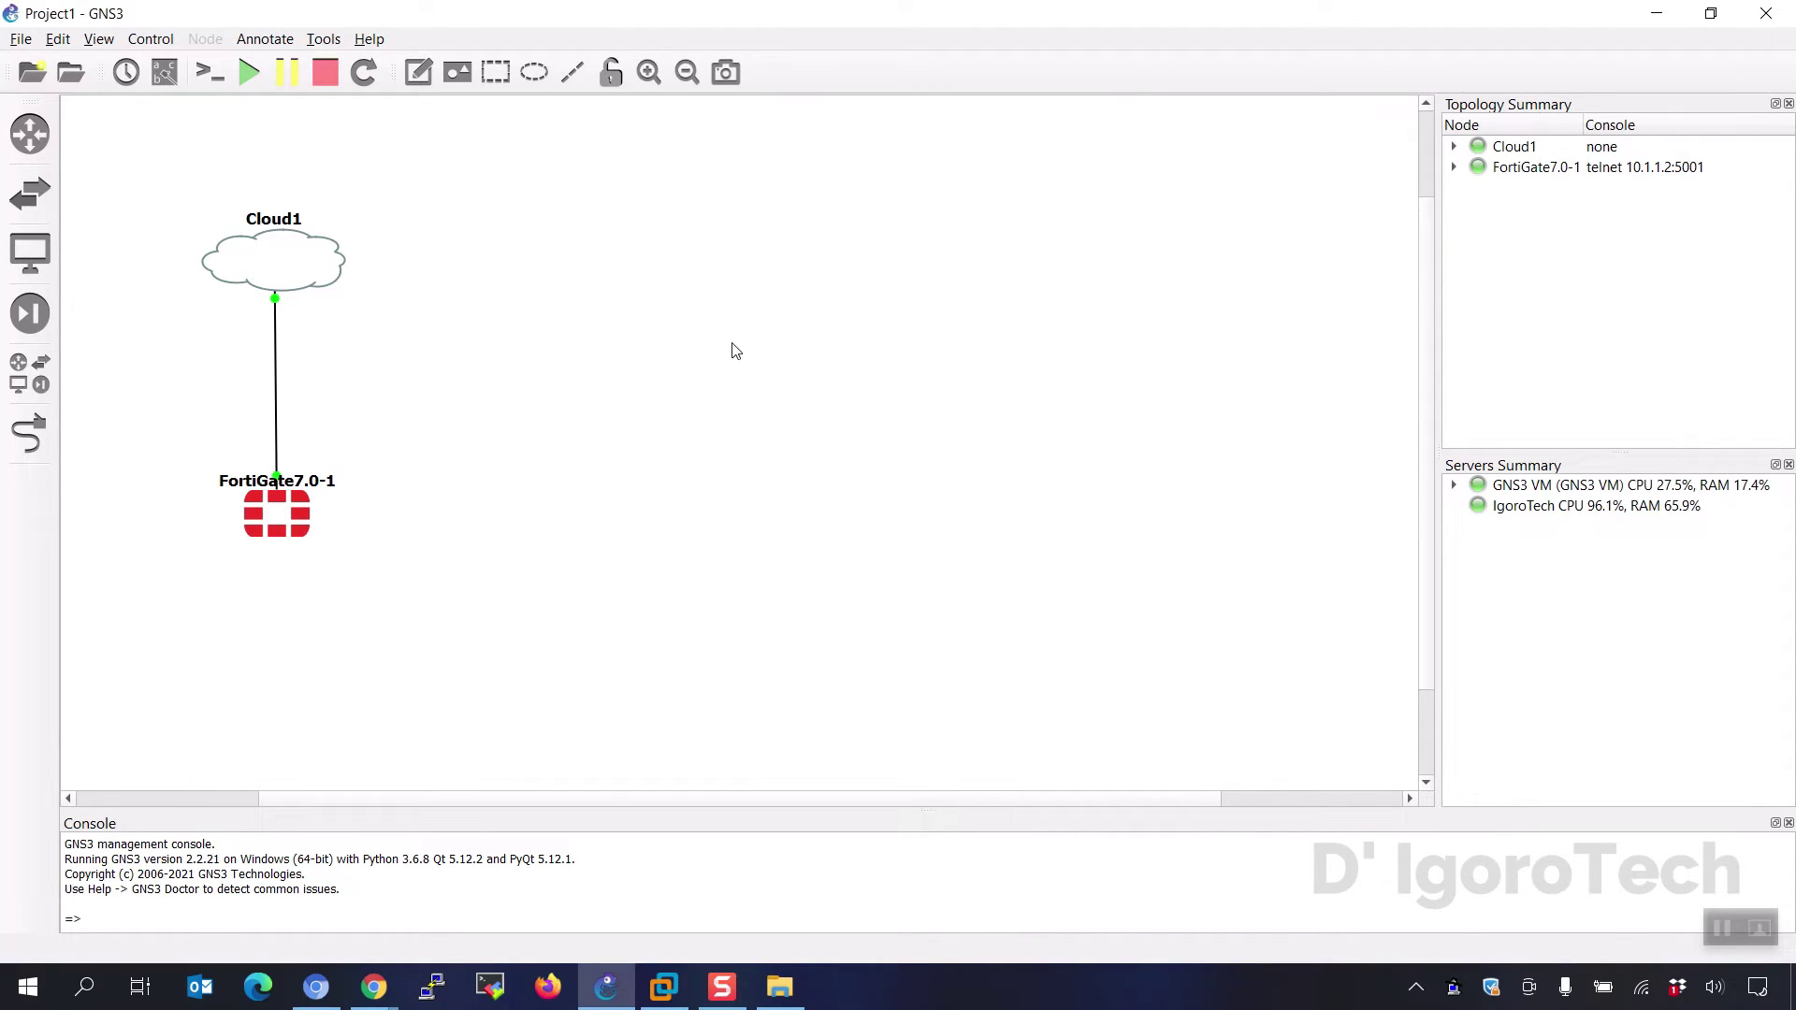
- Reopen Preferences at Console applications and select the 50 ms launch delay field
{"action": "left_click", "coordinate": [58, 39]}
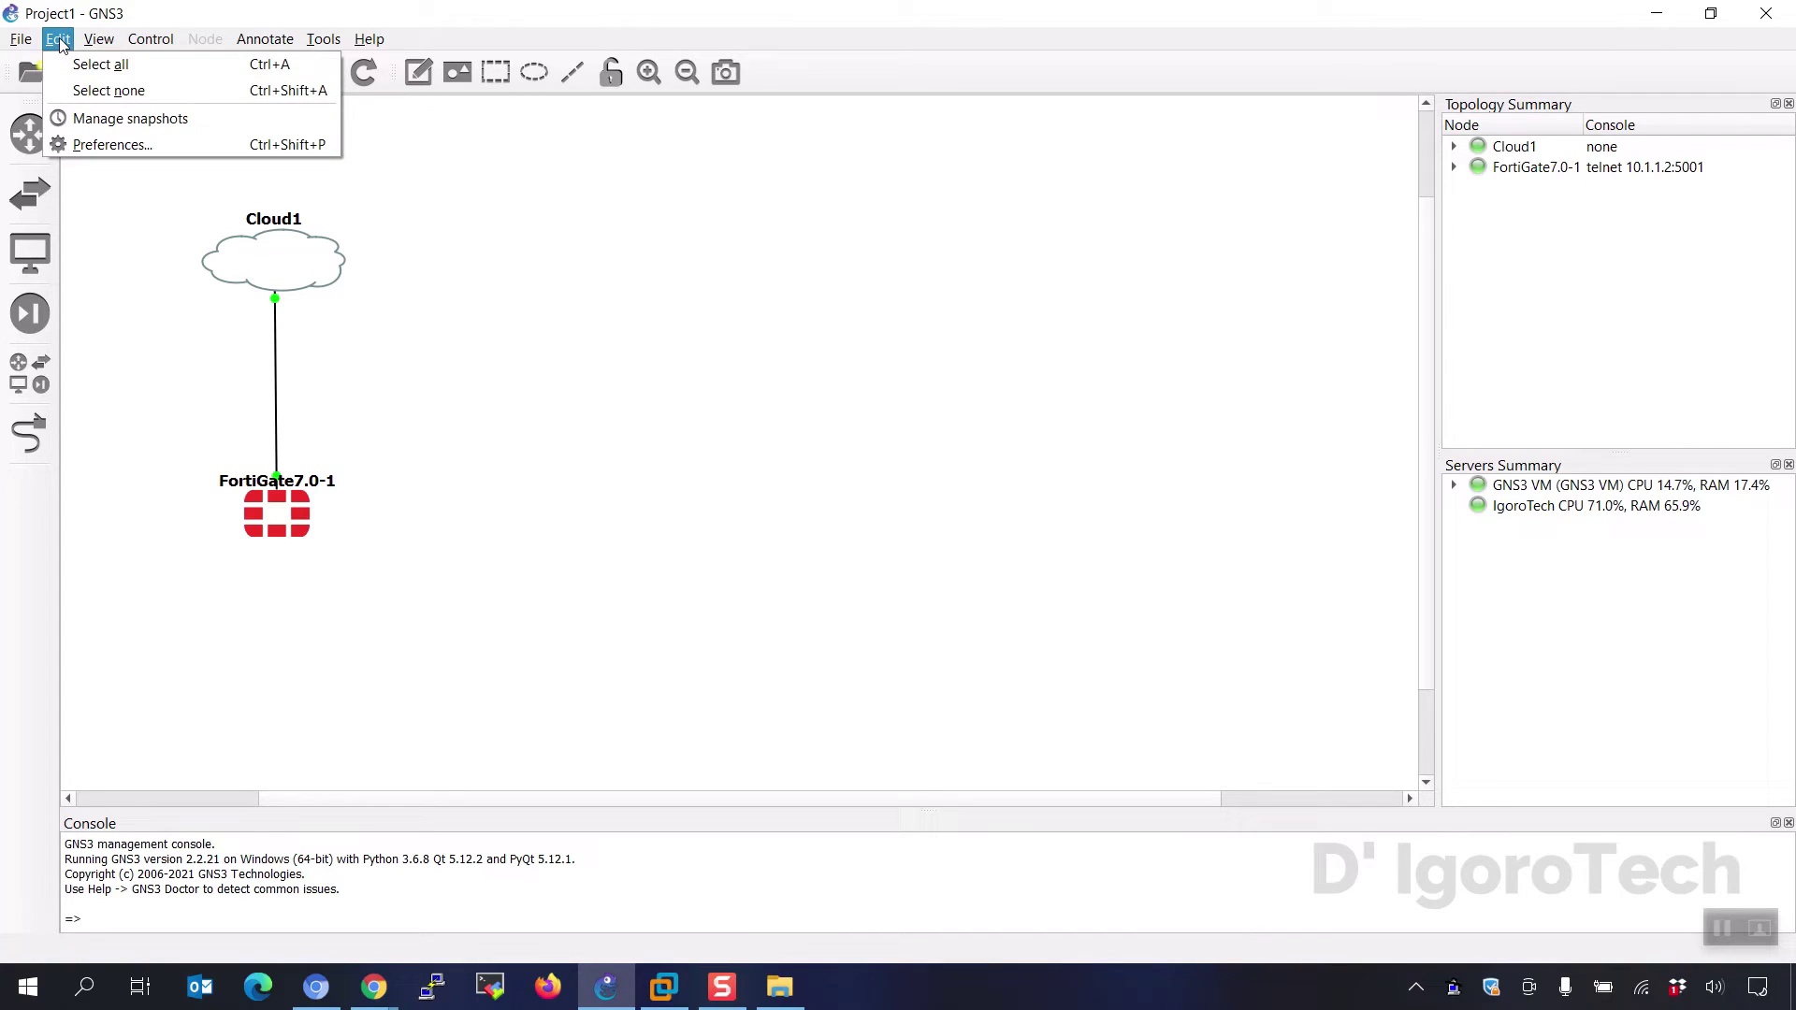
{"action": "left_click", "coordinate": [87, 146]}
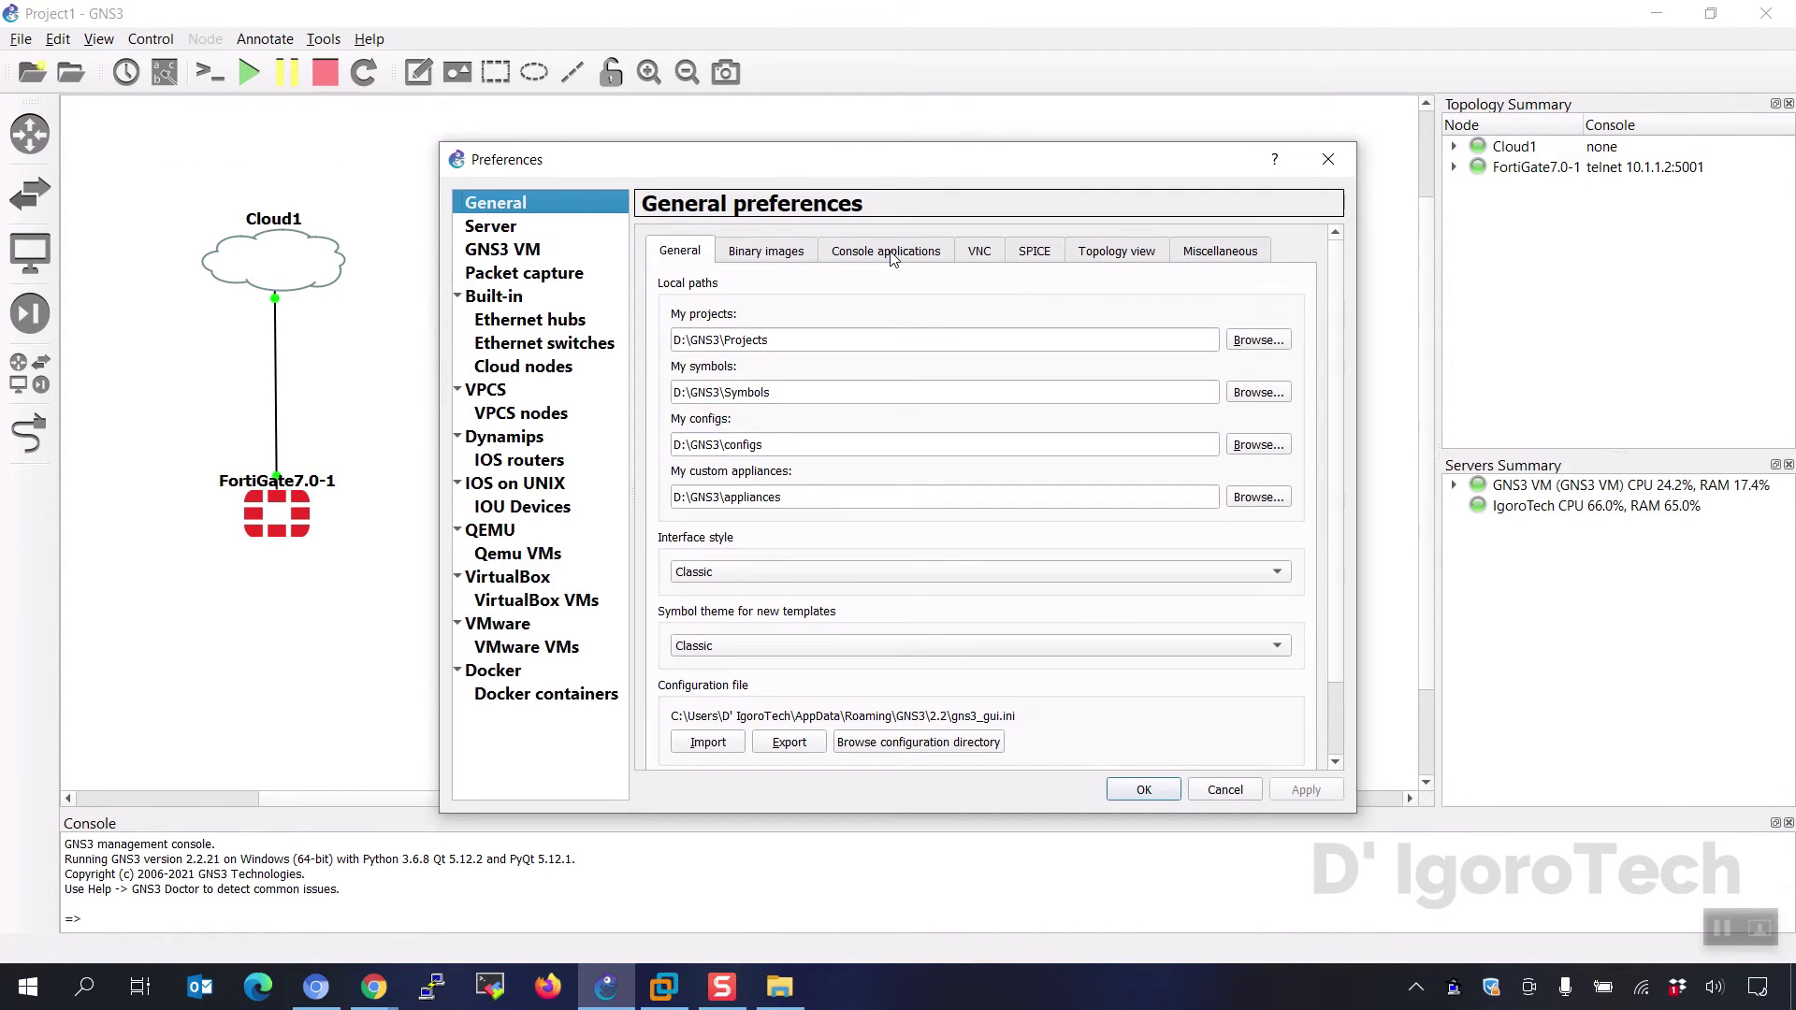
{"action": "left_click", "coordinate": [891, 254]}
{"action": "left_click", "coordinate": [703, 439]}
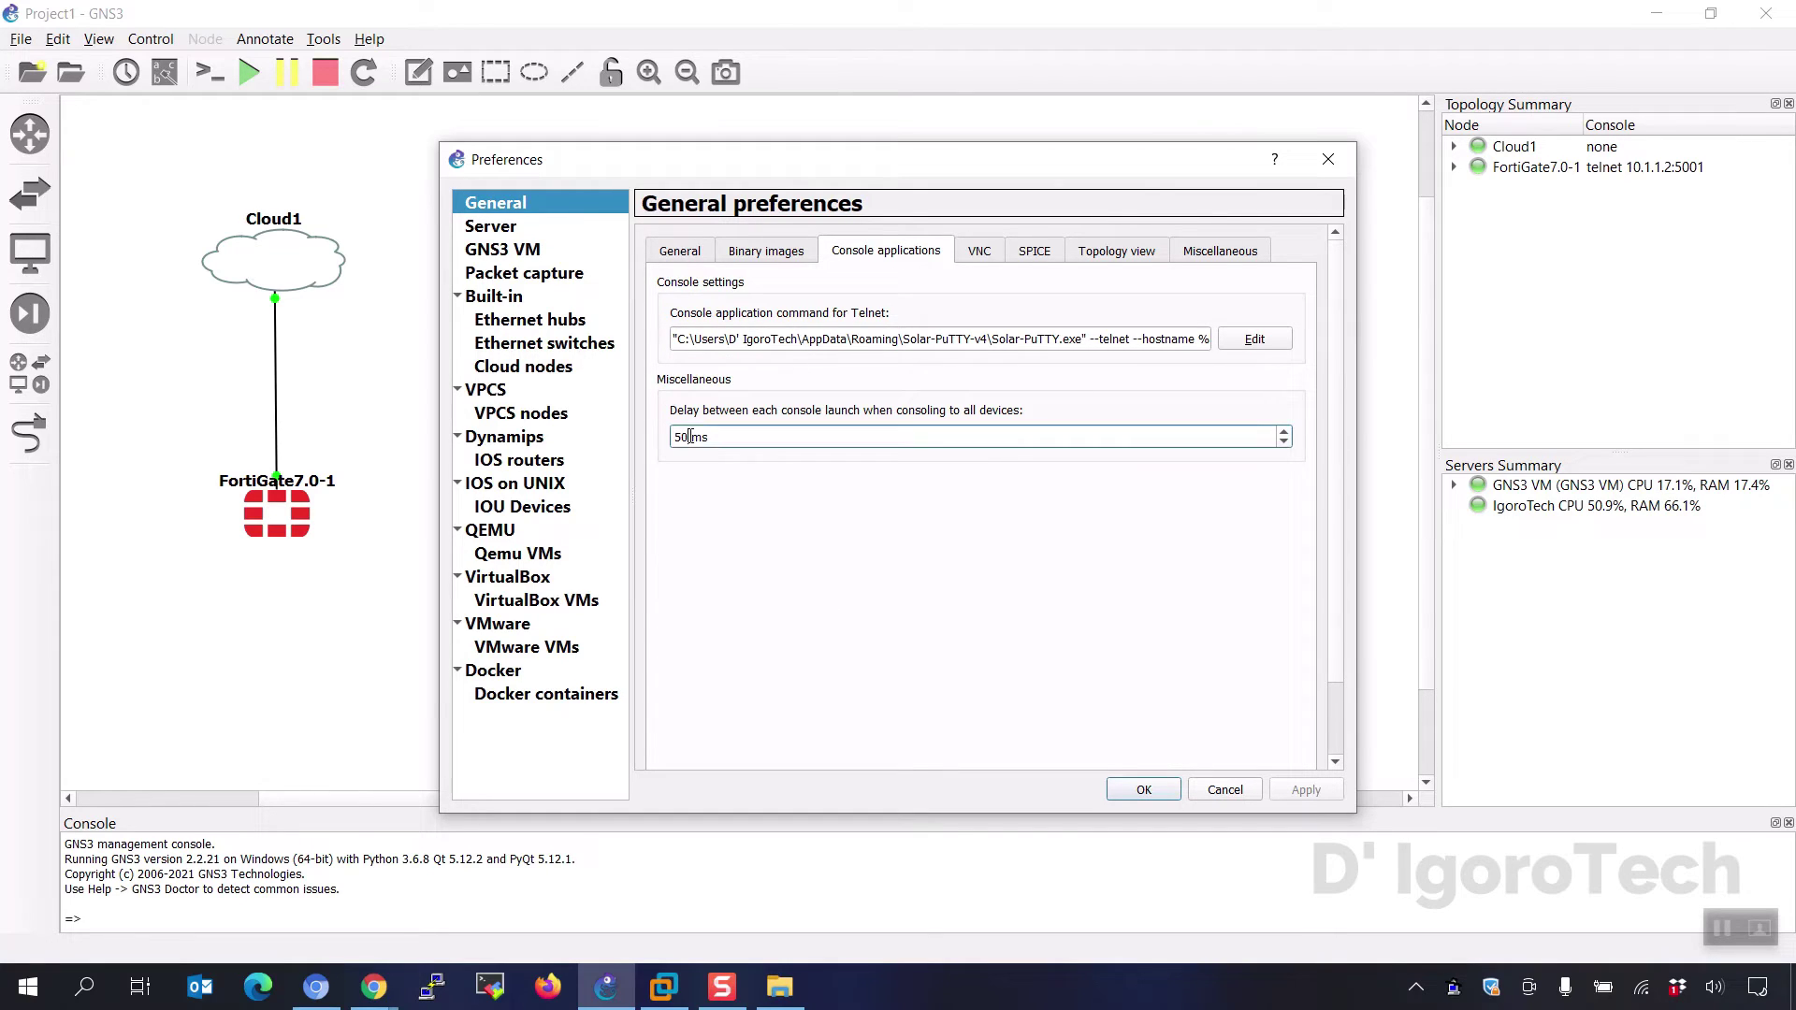